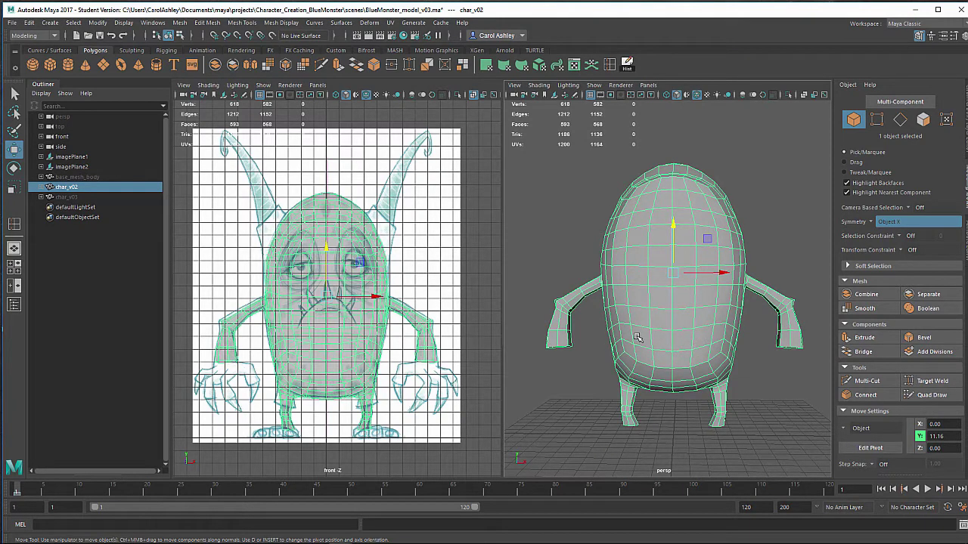
# Examine the char_v02 mesh's body and legs against the front reference drawing and in perspective
pyautogui.moveTo(628, 410)
pyautogui.keyDown('alt'); pyautogui.mouseDown(button='right')
pyautogui.moveTo(686, 394)
pyautogui.moveTo(616, 395)
pyautogui.mouseUp(button='right'); pyautogui.keyUp('alt')
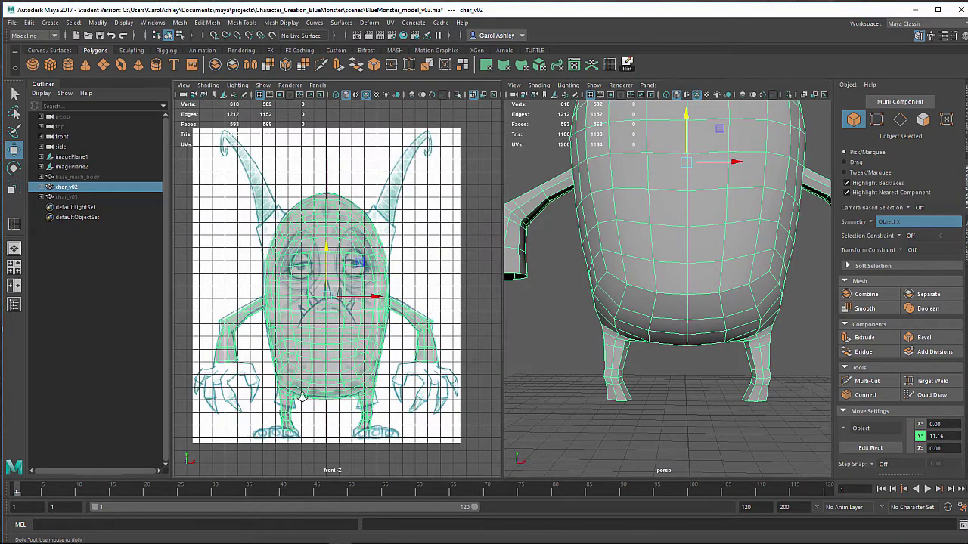
pyautogui.keyDown('alt'); pyautogui.moveTo(334, 397); pyautogui.dragTo(383, 356, button='right'); pyautogui.keyUp('alt')
pyautogui.keyDown('alt'); pyautogui.moveTo(383, 356); pyautogui.dragTo(406, 224, button='middle'); pyautogui.keyUp('alt')
pyautogui.keyDown('alt'); pyautogui.moveTo(204, 311); pyautogui.dragTo(263, 308, button='right'); pyautogui.keyUp('alt')
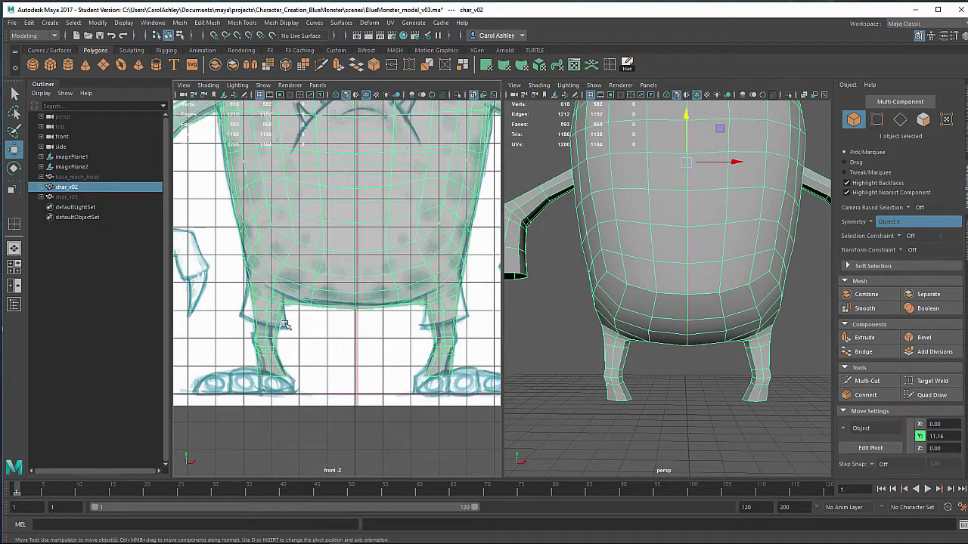
pyautogui.keyDown('alt'); pyautogui.moveTo(344, 326); pyautogui.dragTo(333, 382, button='middle'); pyautogui.keyUp('alt')
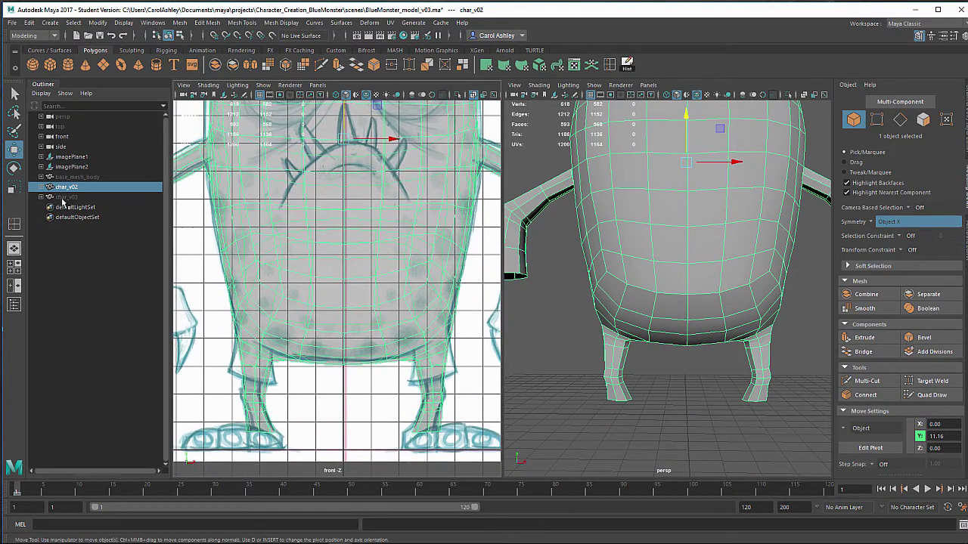
pyautogui.click(65, 197)
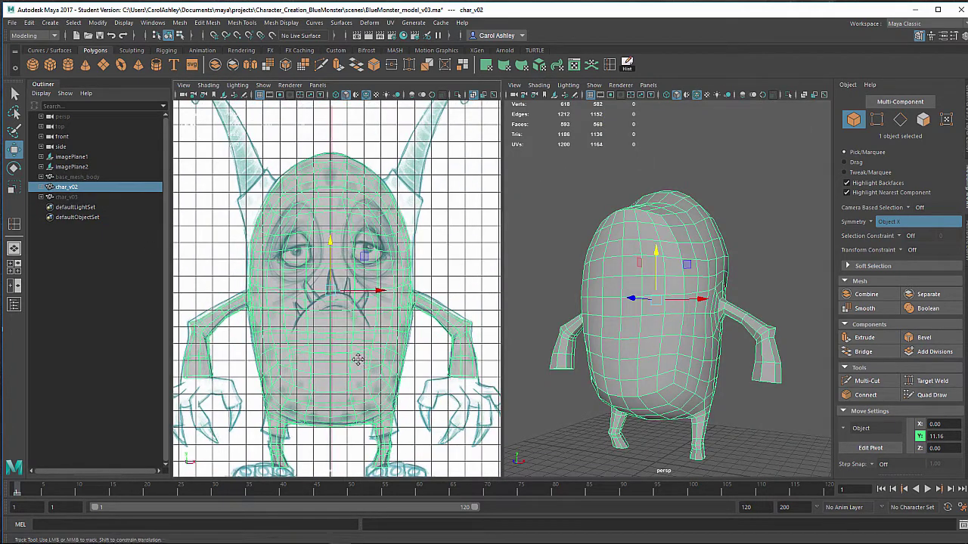
pyautogui.keyDown('alt'); pyautogui.moveTo(655, 337); pyautogui.dragTo(676, 338, button='right'); pyautogui.keyUp('alt')
pyautogui.keyDown('alt'); pyautogui.moveTo(676, 337); pyautogui.dragTo(691, 270); pyautogui.keyUp('alt')
# Select the horizontal edge loop around the head at eye level and inspect how it runs along the head's side
pyautogui.rightClick(656, 271)
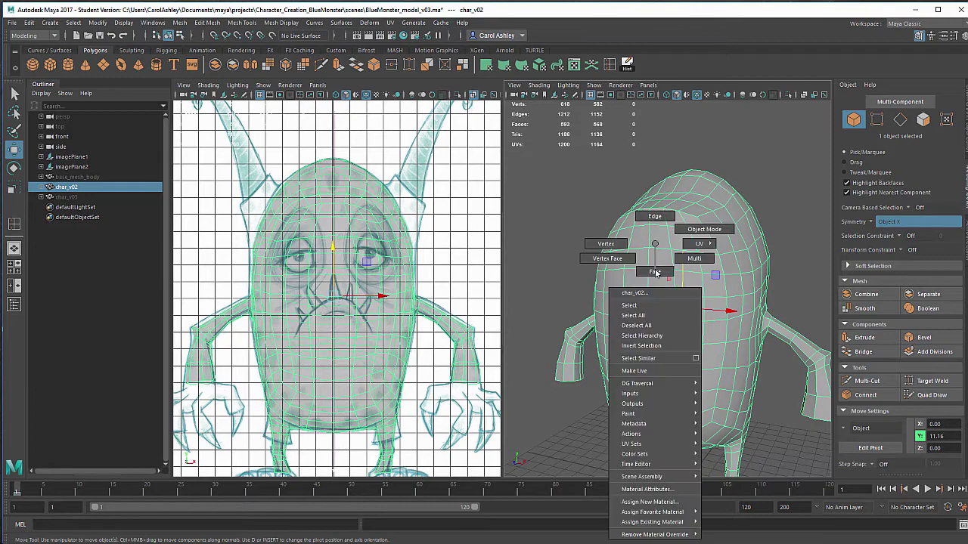
pyautogui.click(655, 217)
pyautogui.doubleClick(661, 270)
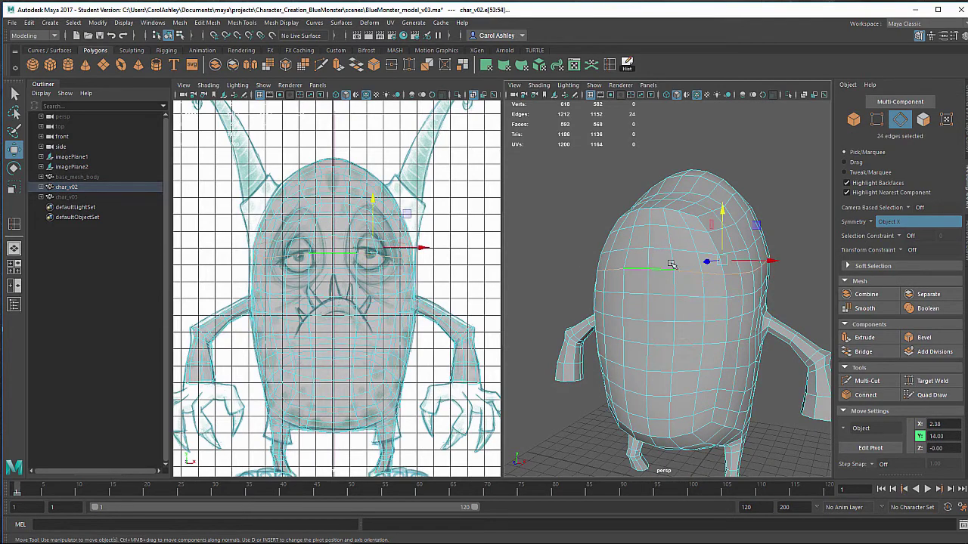
pyautogui.keyDown('alt'); pyautogui.moveTo(690, 338); pyautogui.dragTo(642, 330); pyautogui.keyUp('alt')
pyautogui.keyDown('alt'); pyautogui.moveTo(607, 299); pyautogui.dragTo(689, 311); pyautogui.keyUp('alt')
pyautogui.keyDown('alt'); pyautogui.moveTo(693, 307); pyautogui.dragTo(679, 292, button='middle'); pyautogui.keyUp('alt')
pyautogui.keyDown('alt'); pyautogui.moveTo(679, 291); pyautogui.dragTo(563, 336); pyautogui.keyUp('alt')
pyautogui.keyDown('alt'); pyautogui.moveTo(630, 303); pyautogui.dragTo(700, 305, button='right'); pyautogui.keyUp('alt')
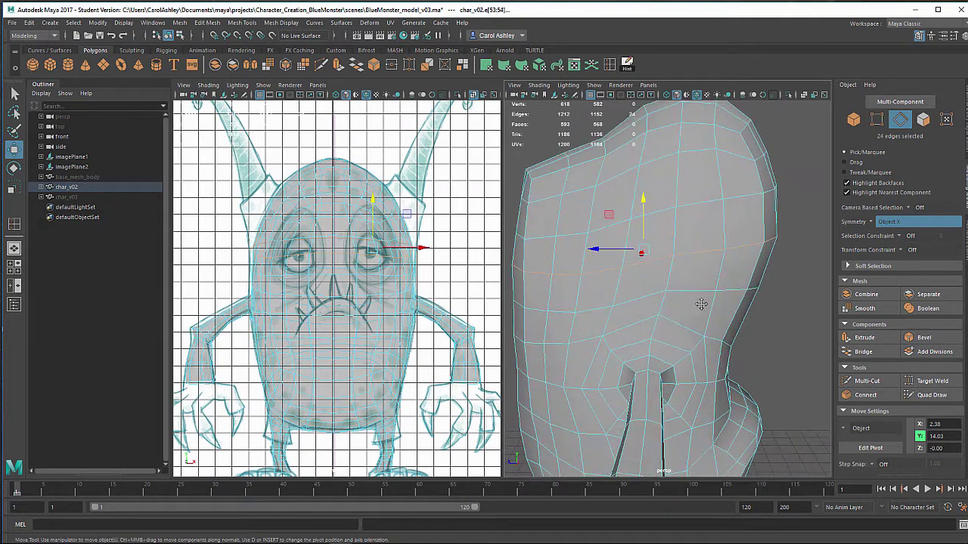
pyautogui.keyDown('alt'); pyautogui.moveTo(700, 304); pyautogui.dragTo(713, 358, button='middle'); pyautogui.keyUp('alt')
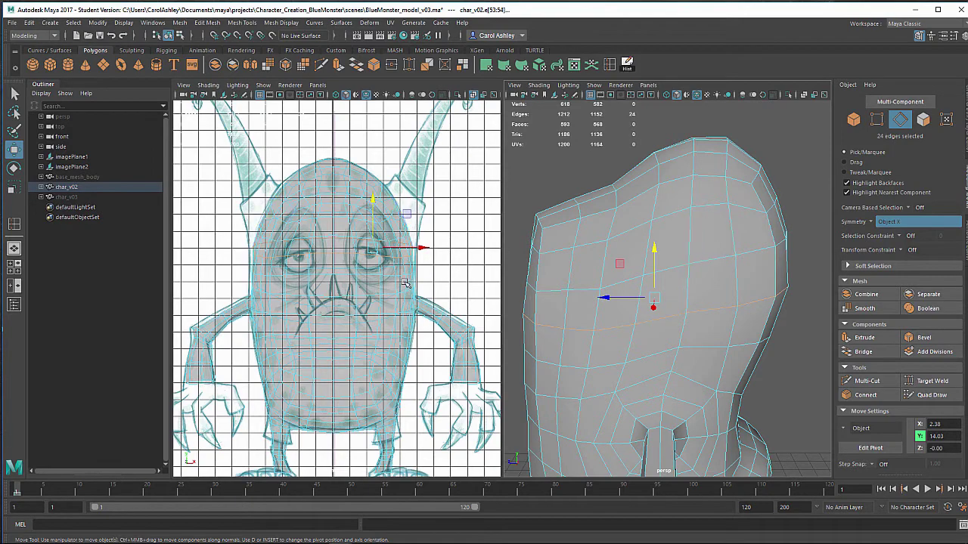
# Select the three-by-three patch of faces on the side of the head where the horn base attaches in the reference
pyautogui.keyDown('alt'); pyautogui.moveTo(406, 283); pyautogui.dragTo(414, 231); pyautogui.keyUp('alt')
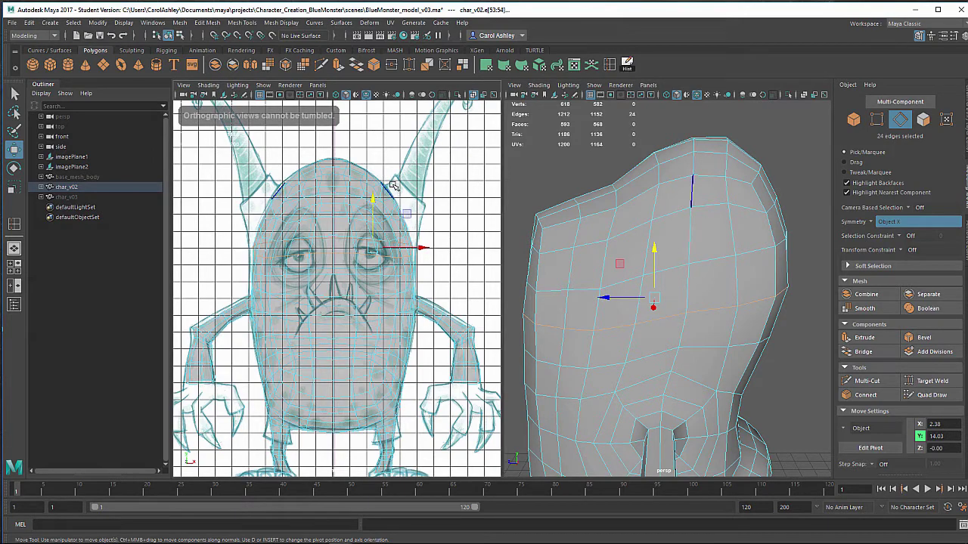
pyautogui.scroll(1, 378, 225)
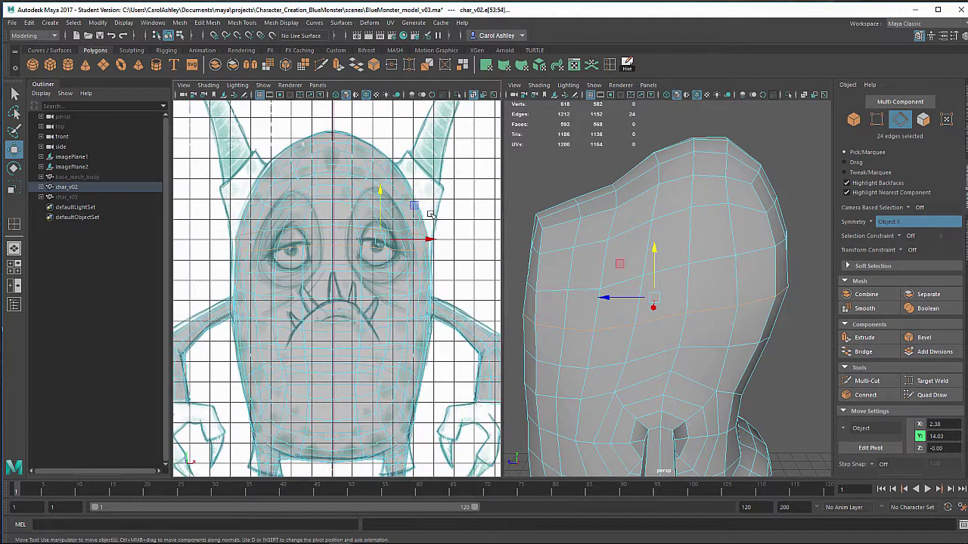
pyautogui.keyDown('alt'); pyautogui.moveTo(431, 215); pyautogui.dragTo(358, 288, button='middle'); pyautogui.keyUp('alt')
pyautogui.scroll(2, 390, 275)
pyautogui.keyDown('alt'); pyautogui.moveTo(409, 271); pyautogui.dragTo(460, 257, button='middle'); pyautogui.keyUp('alt')
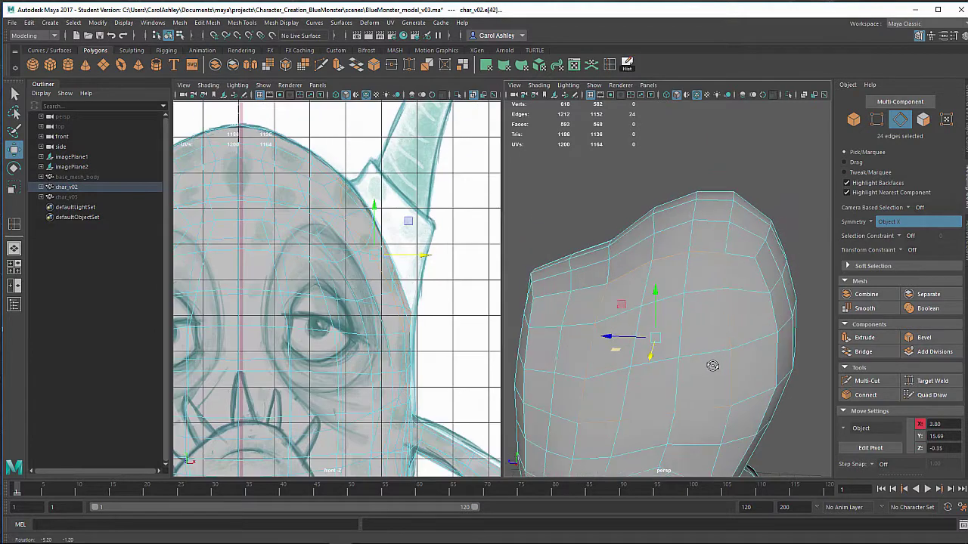
pyautogui.moveTo(706, 257); pyautogui.dragTo(710, 276, button='right')
pyautogui.click(709, 276)
pyautogui.keyDown('shift'); pyautogui.click(670, 285); pyautogui.keyUp('shift')
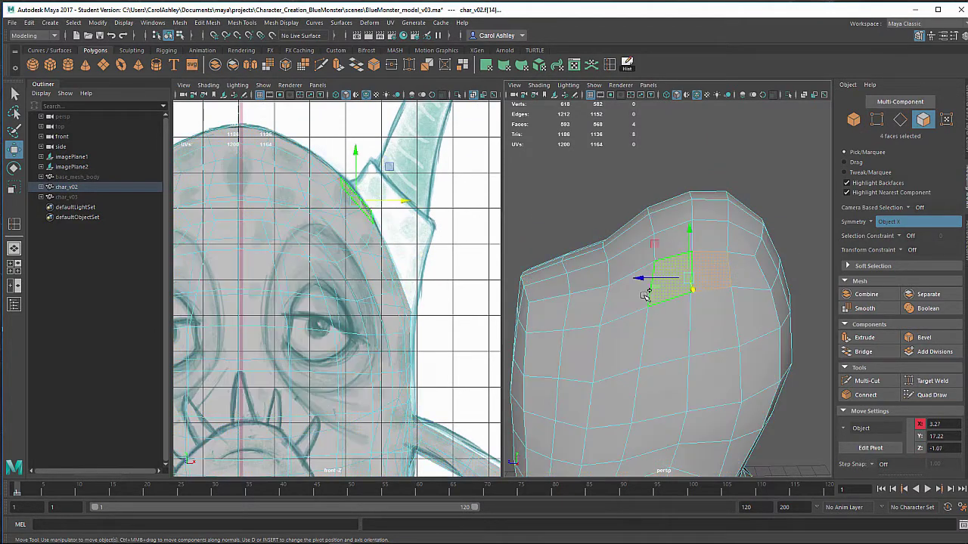
pyautogui.keyDown('shift'); pyautogui.click(636, 302); pyautogui.keyUp('shift')
pyautogui.keyDown('shift'); pyautogui.click(630, 352); pyautogui.keyUp('shift')
pyautogui.moveTo(665, 341)
pyautogui.mouseDown()
pyautogui.moveTo(703, 336)
pyautogui.moveTo(685, 387)
pyautogui.moveTo(612, 403)
pyautogui.moveTo(638, 406)
pyautogui.moveTo(680, 375)
pyautogui.moveTo(684, 353)
pyautogui.moveTo(620, 380)
pyautogui.moveTo(668, 368)
pyautogui.moveTo(655, 356)
pyautogui.mouseUp()
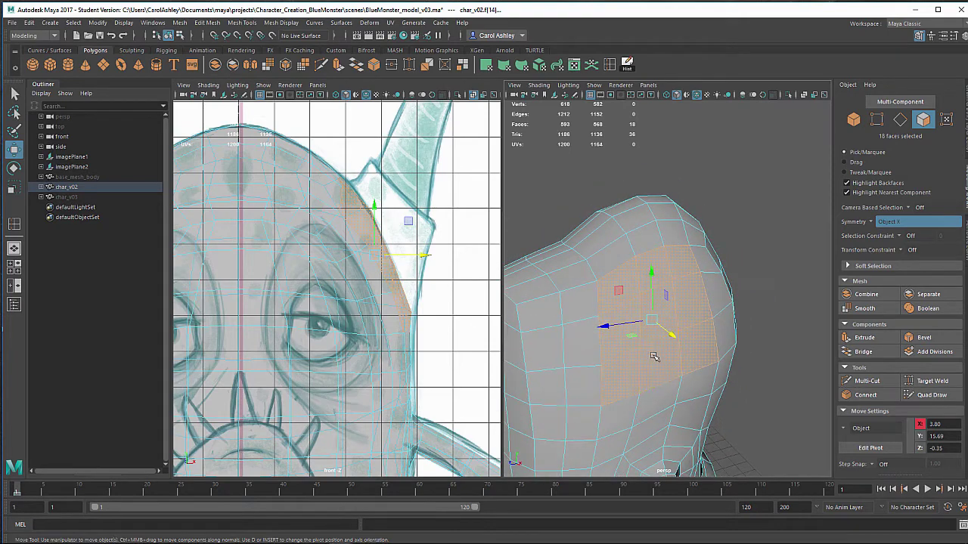
# Assign a new Lambert material to the selected horn-base faces and darken its color to a medium gray
pyautogui.rightClick(653, 244)
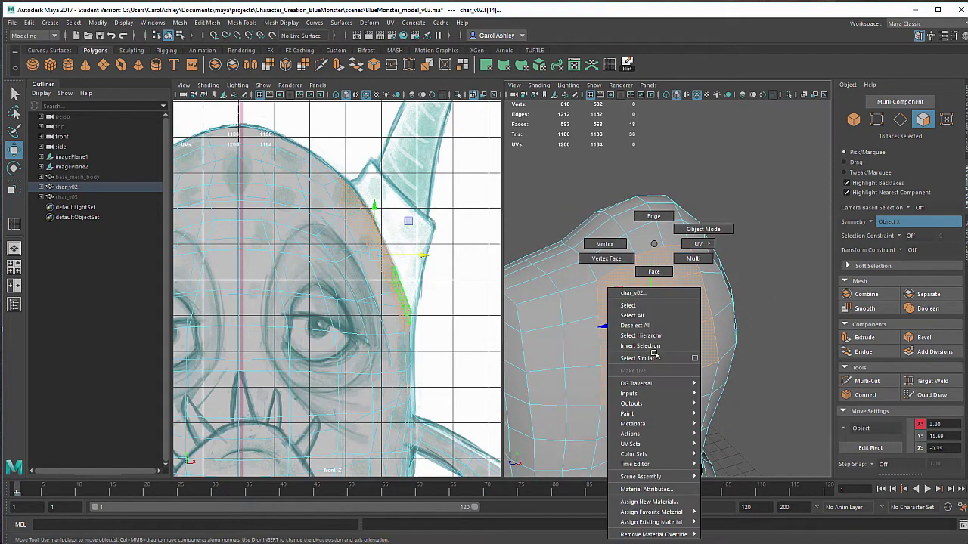
pyautogui.click(649, 502)
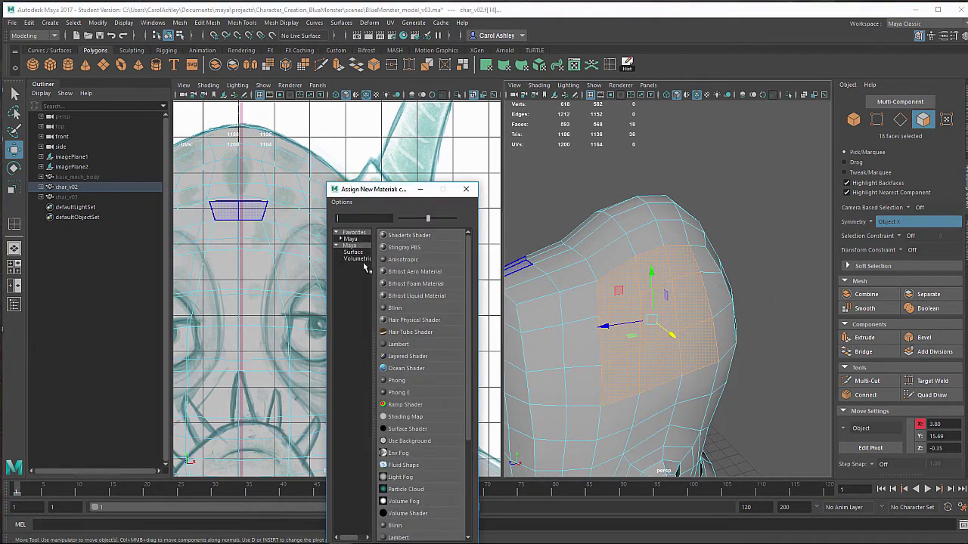
pyautogui.click(398, 344)
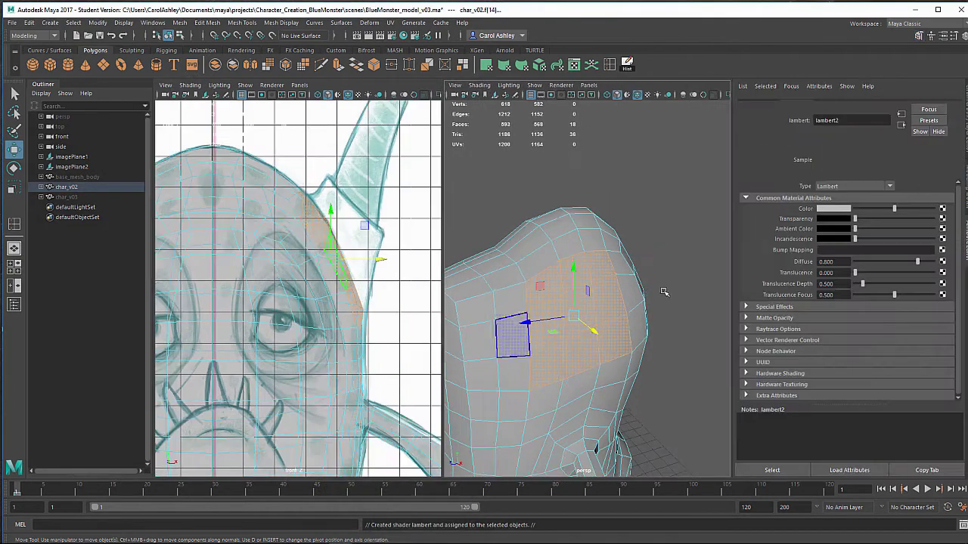
pyautogui.click(952, 106)
pyautogui.click(932, 105)
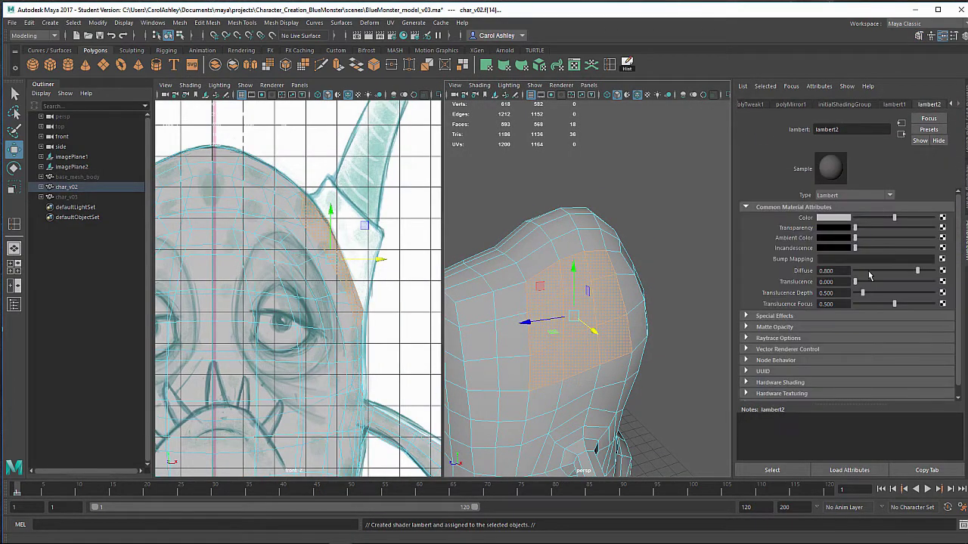
pyautogui.moveTo(895, 218); pyautogui.dragTo(887, 219)
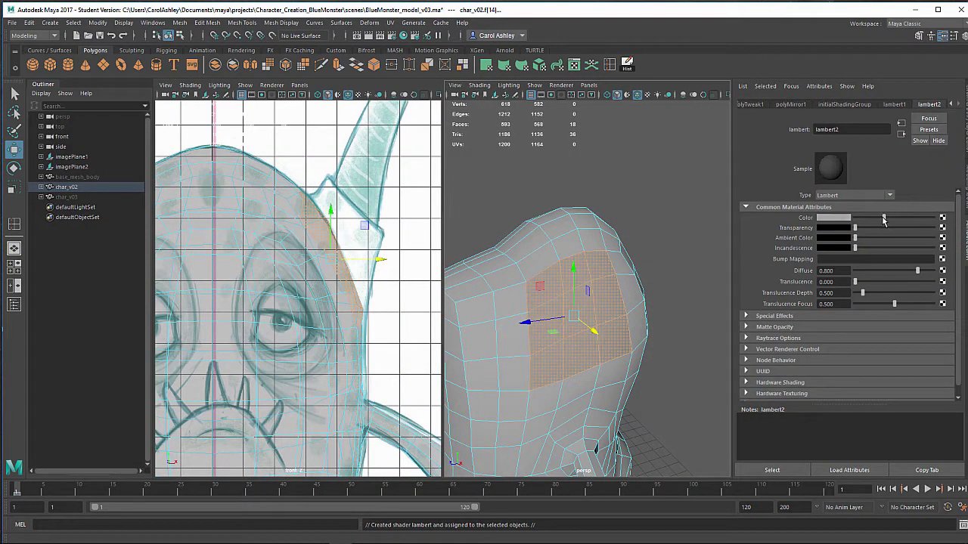
pyautogui.keyDown('alt'); pyautogui.moveTo(569, 350); pyautogui.dragTo(589, 354); pyautogui.keyUp('alt')
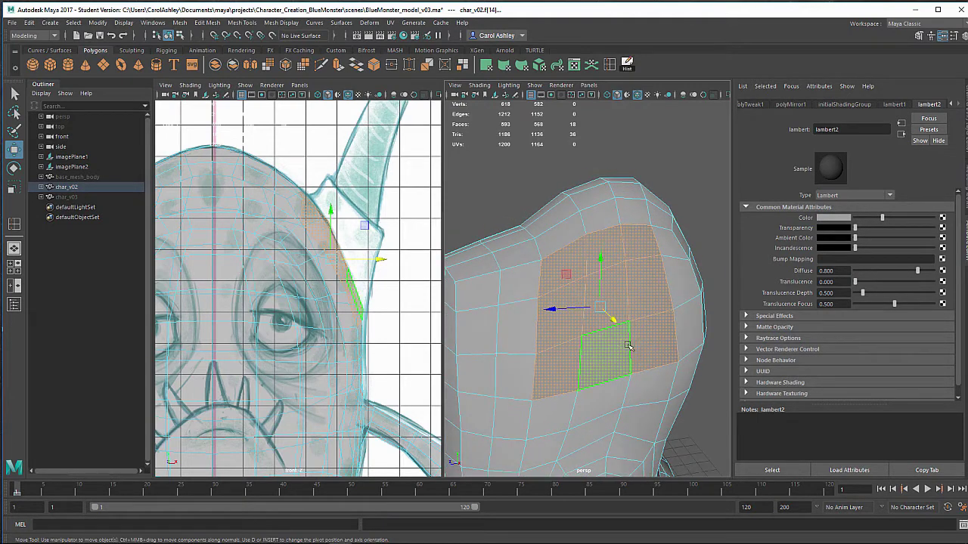
pyautogui.middleClick(286, 343)
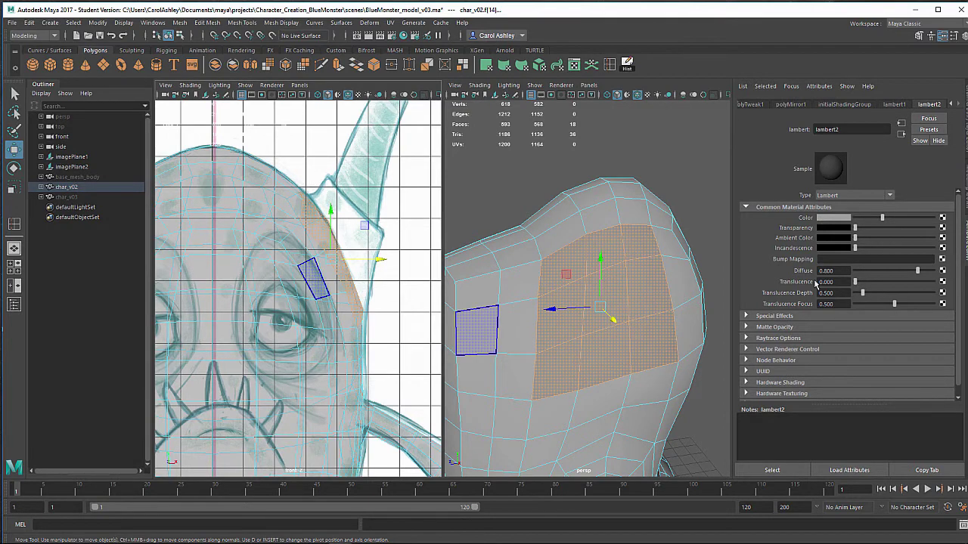
# Set the transform constraint to Edge Slide and switch the mesh to vertex selection
pyautogui.click(919, 37)
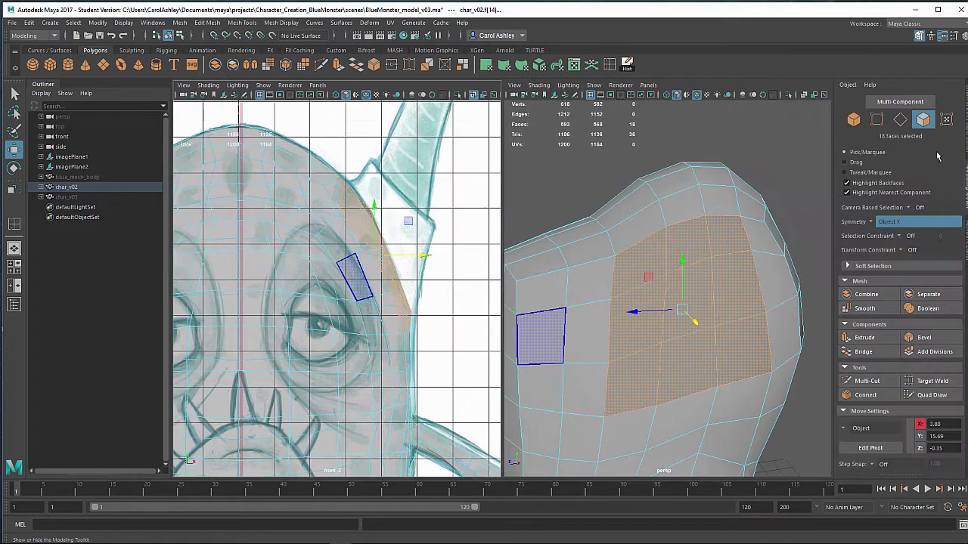
pyautogui.click(900, 250)
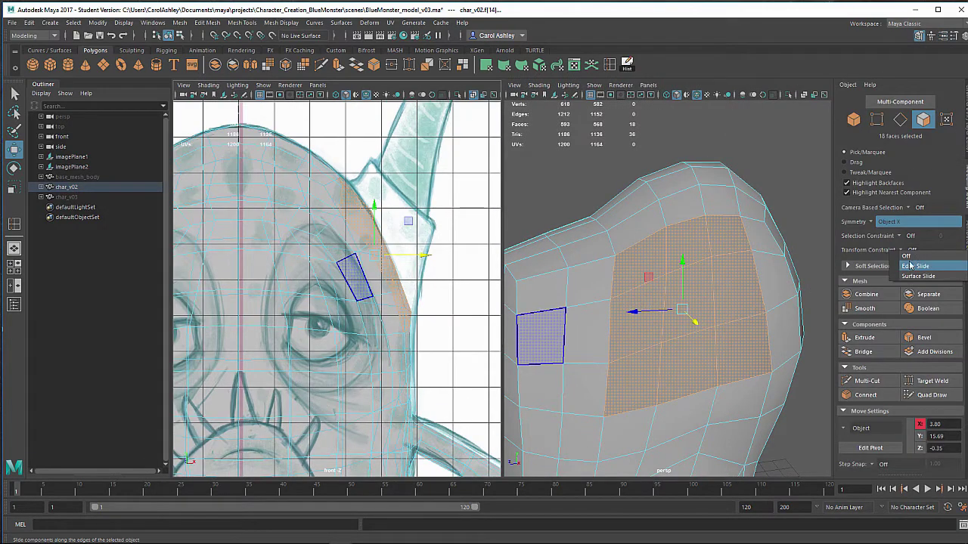
pyautogui.click(912, 268)
pyautogui.rightClick(701, 337)
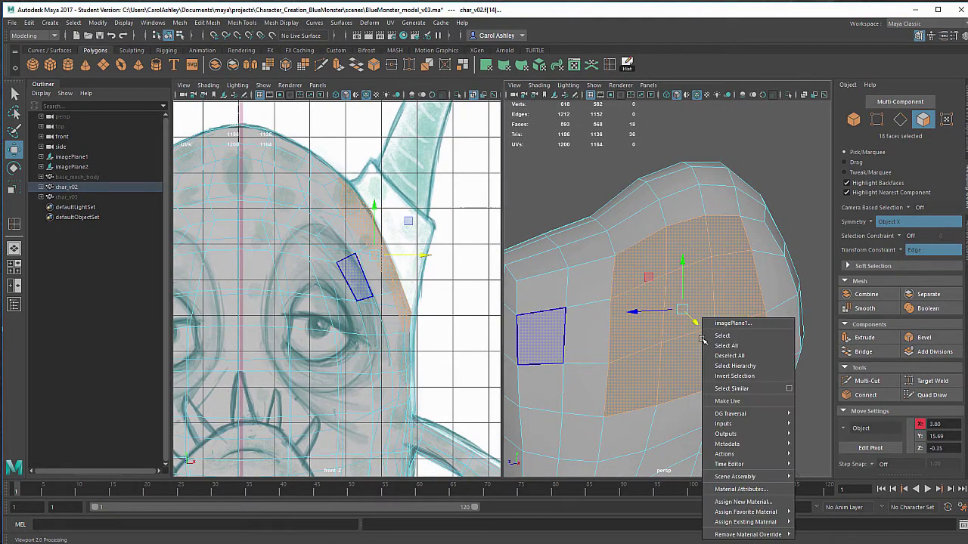
pyautogui.click(700, 295)
pyautogui.moveTo(700, 244); pyautogui.dragTo(652, 246, button='right')
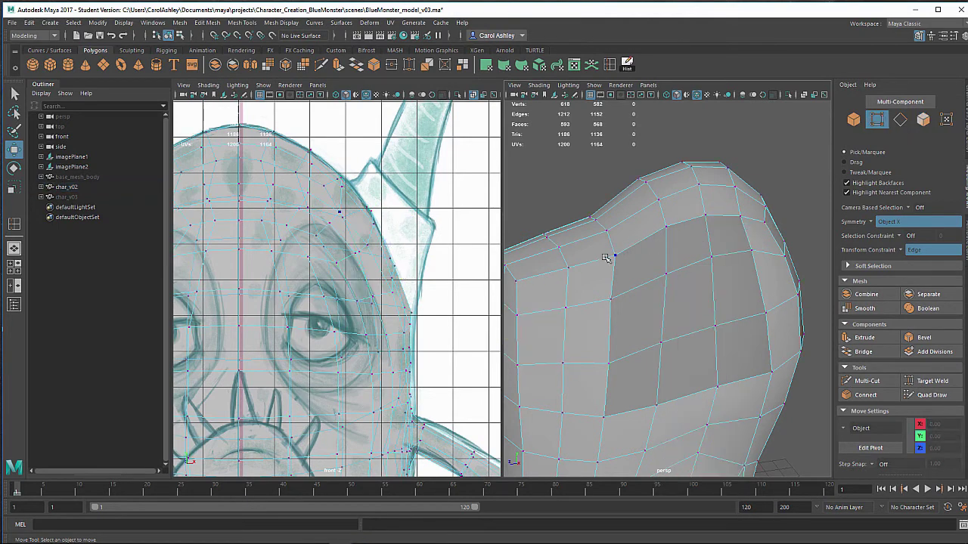
# Slide the upper front and upper rear corner vertices of the dark horn-base patch along their edges to round its top
pyautogui.click(611, 255)
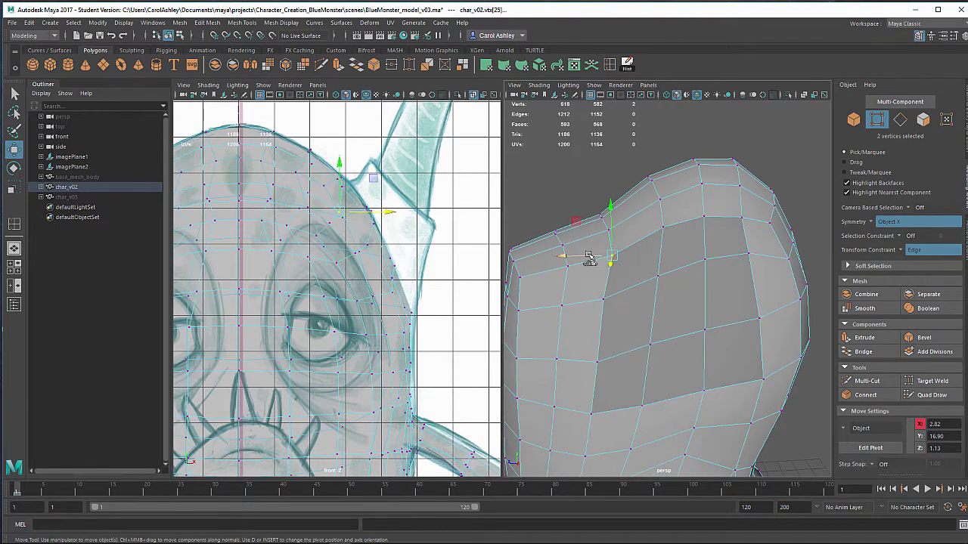
pyautogui.moveTo(586, 257); pyautogui.dragTo(595, 254)
pyautogui.moveTo(621, 217); pyautogui.dragTo(620, 232)
pyautogui.click(744, 220)
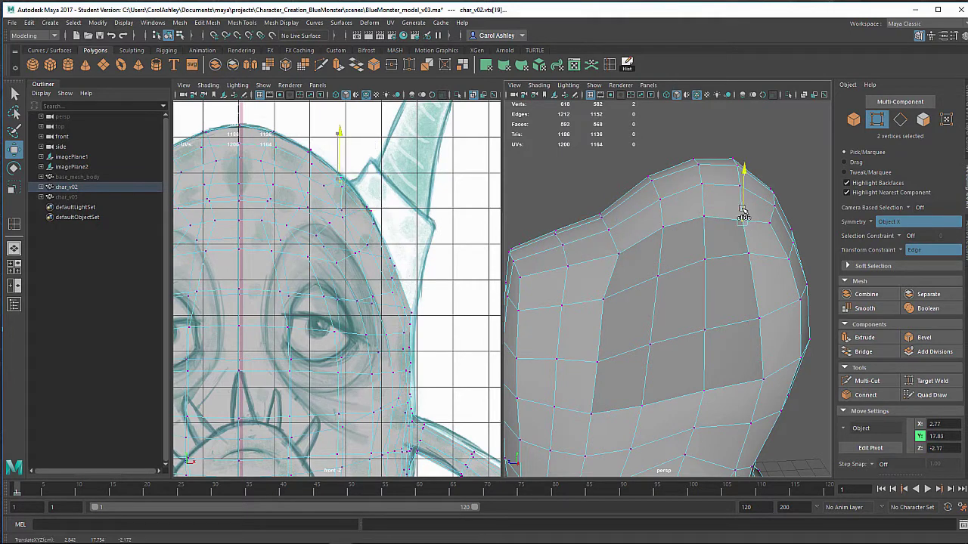
pyautogui.moveTo(744, 220); pyautogui.dragTo(745, 258)
# Slide the rear middle and lower rear corner vertices of the horn-base patch to curve its back edge
pyautogui.click(759, 318)
pyautogui.moveTo(745, 319); pyautogui.dragTo(770, 292)
pyautogui.click(764, 377)
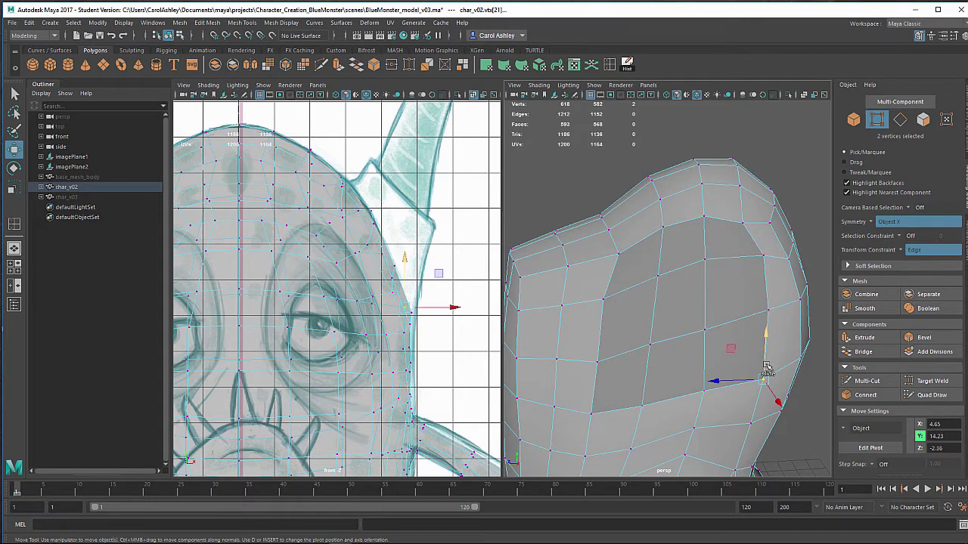
pyautogui.moveTo(765, 363); pyautogui.dragTo(731, 367)
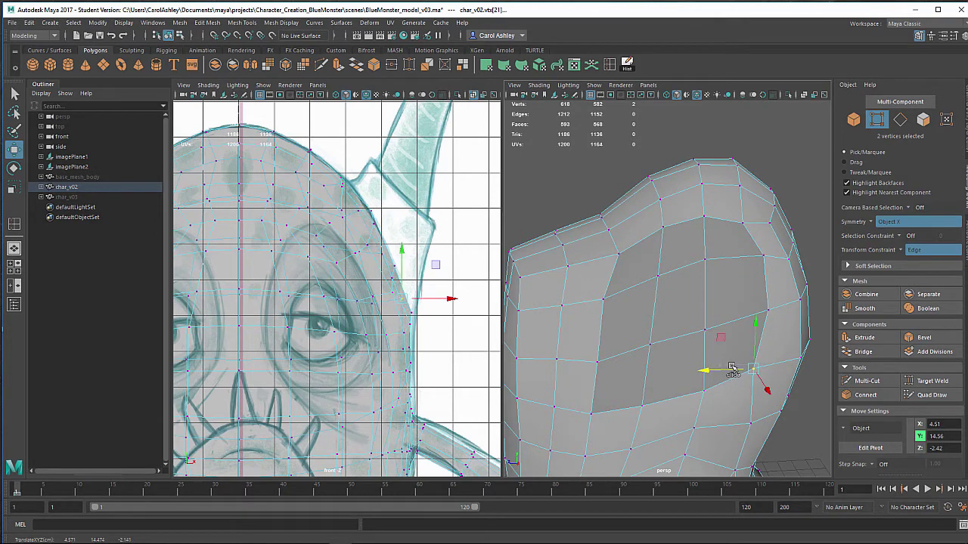
# Slide the horn-base patch's lower front corner, bottom and front-side vertices to round its lower front outline
pyautogui.click(599, 411)
pyautogui.moveTo(595, 401); pyautogui.dragTo(695, 399)
pyautogui.click(642, 405)
pyautogui.click(598, 362)
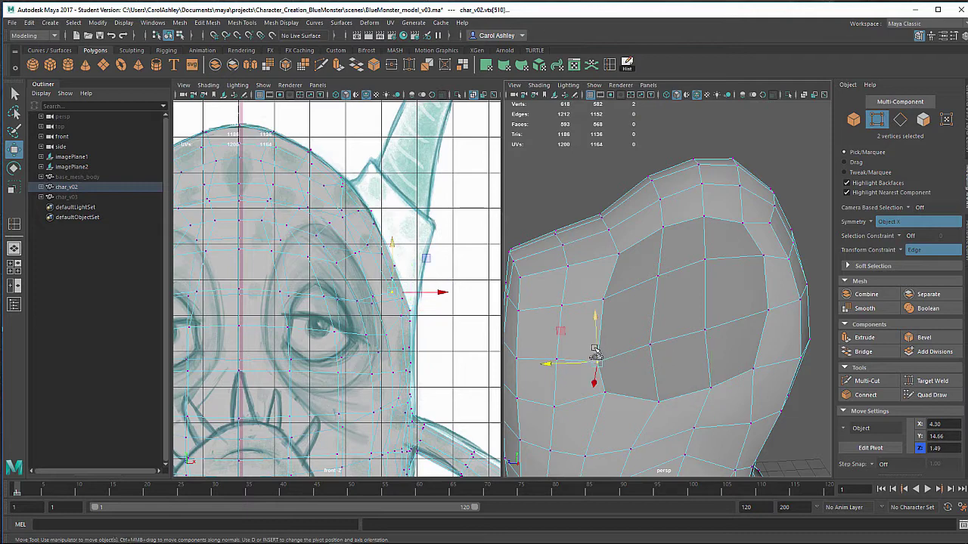
pyautogui.moveTo(596, 349); pyautogui.dragTo(597, 330)
# Slide the interior vertices of the horn-base patch to space its inner edges more evenly
pyautogui.click(651, 345)
pyautogui.moveTo(651, 346); pyautogui.dragTo(715, 329)
pyautogui.click(705, 261)
pyautogui.moveTo(709, 265); pyautogui.dragTo(662, 277)
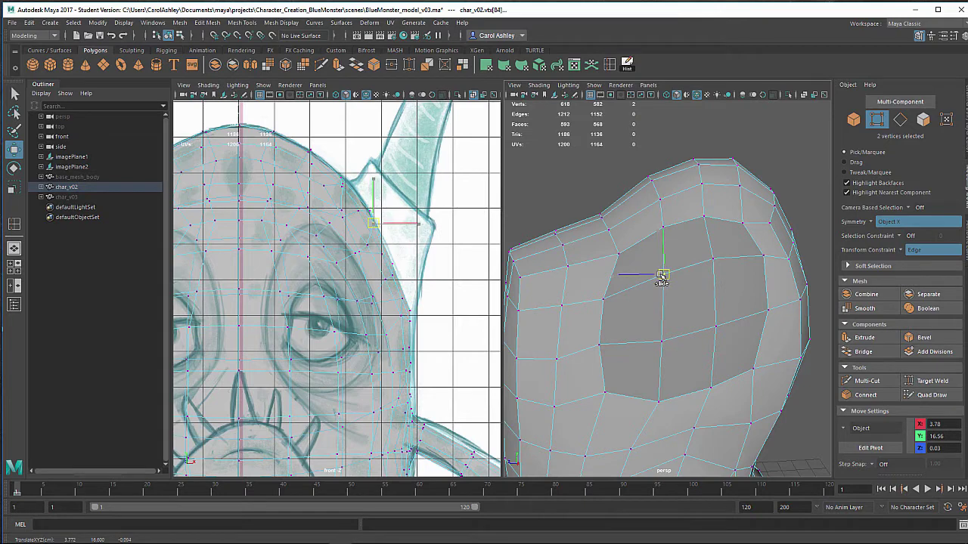
# Slide the patch's lower front corner and bottom vertices again to smooth the circular outline
pyautogui.click(603, 393)
pyautogui.moveTo(607, 413); pyautogui.dragTo(618, 364)
pyautogui.click(633, 400)
pyautogui.click(656, 403)
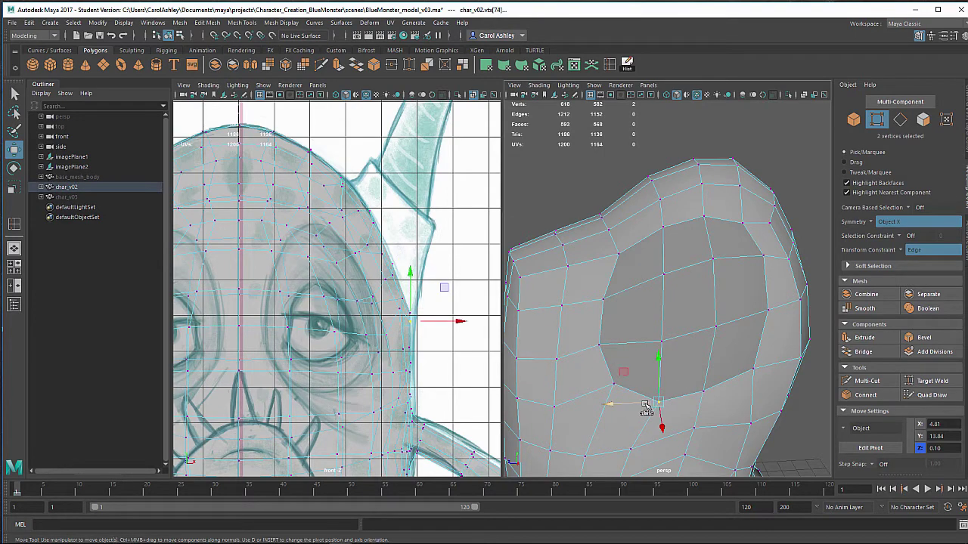
pyautogui.moveTo(645, 407); pyautogui.dragTo(611, 300)
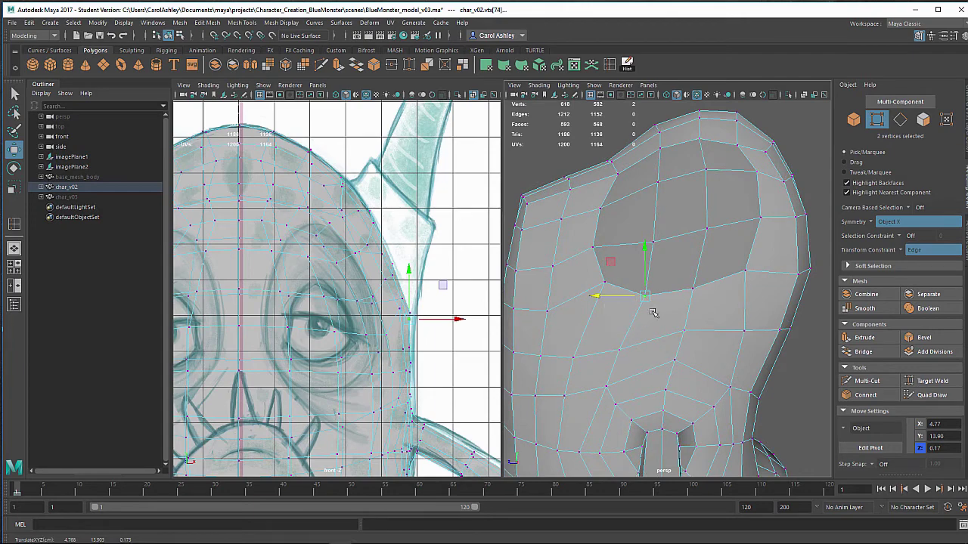
# Slide the lower rear vertex of the horn-base patch and reposition its upper front vertex to round the outline
pyautogui.keyDown('alt'); pyautogui.moveTo(714, 331); pyautogui.dragTo(703, 345); pyautogui.keyUp('alt')
pyautogui.click(721, 307)
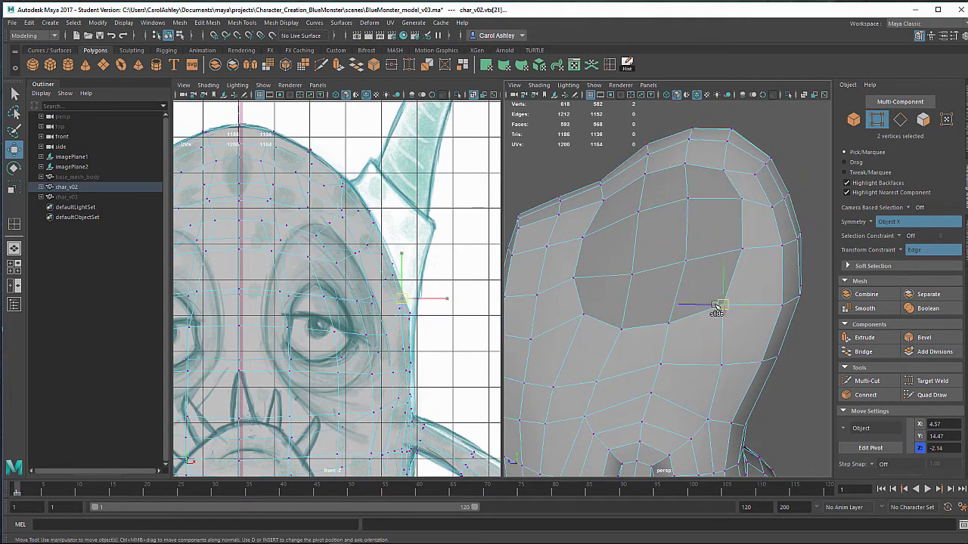
pyautogui.moveTo(717, 309); pyautogui.dragTo(720, 306)
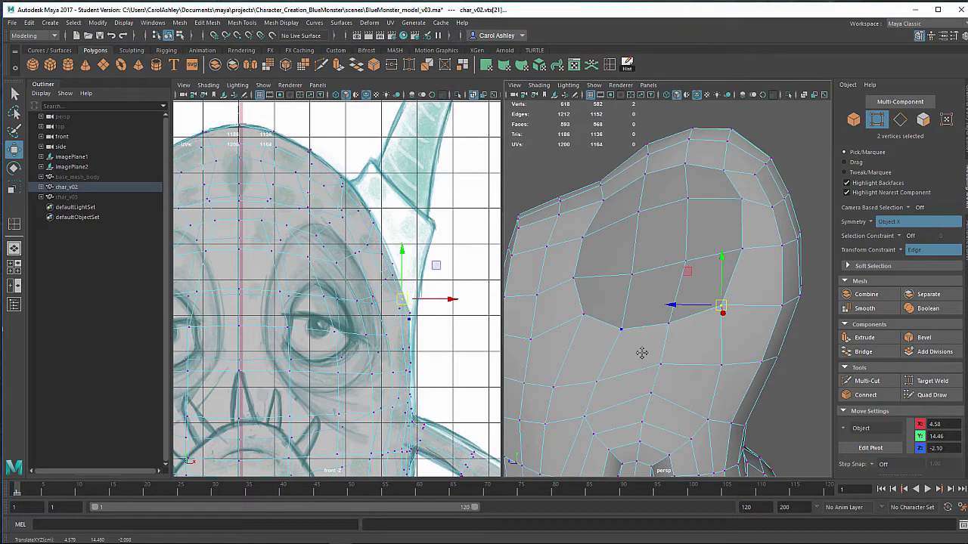
pyautogui.keyDown('alt'); pyautogui.moveTo(641, 354); pyautogui.dragTo(608, 316); pyautogui.keyUp('alt')
pyautogui.click(628, 279)
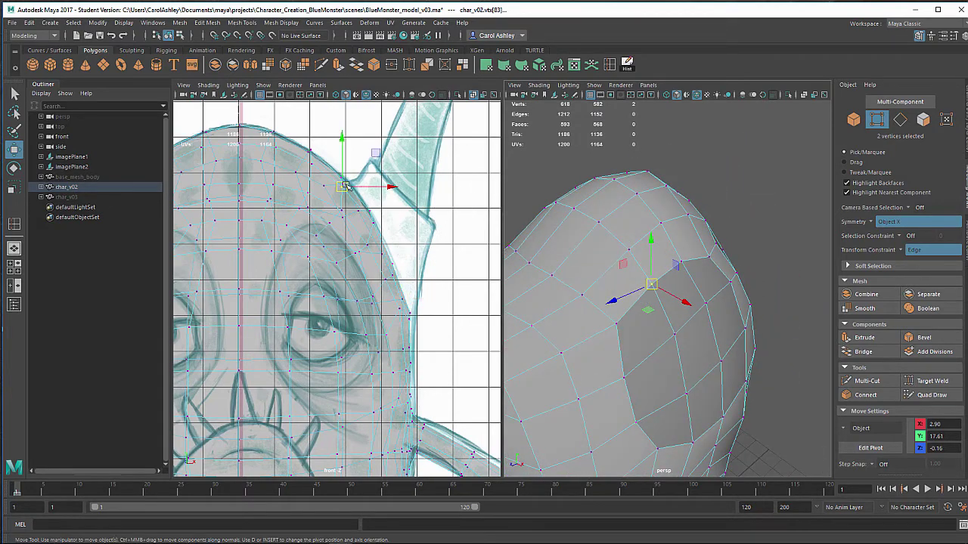
pyautogui.keyDown('alt'); pyautogui.moveTo(577, 261); pyautogui.dragTo(602, 265); pyautogui.keyUp('alt')
pyautogui.moveTo(658, 284); pyautogui.dragTo(681, 252)
# Slide the bottom, front-side and lower front corner vertices of the horn-base patch to even out its circular edge
pyautogui.keyDown('alt'); pyautogui.moveTo(679, 261); pyautogui.dragTo(569, 283); pyautogui.keyUp('alt')
pyautogui.keyDown('alt'); pyautogui.moveTo(666, 289); pyautogui.dragTo(687, 292); pyautogui.keyUp('alt')
pyautogui.click(633, 273)
pyautogui.moveTo(670, 431); pyautogui.dragTo(668, 437)
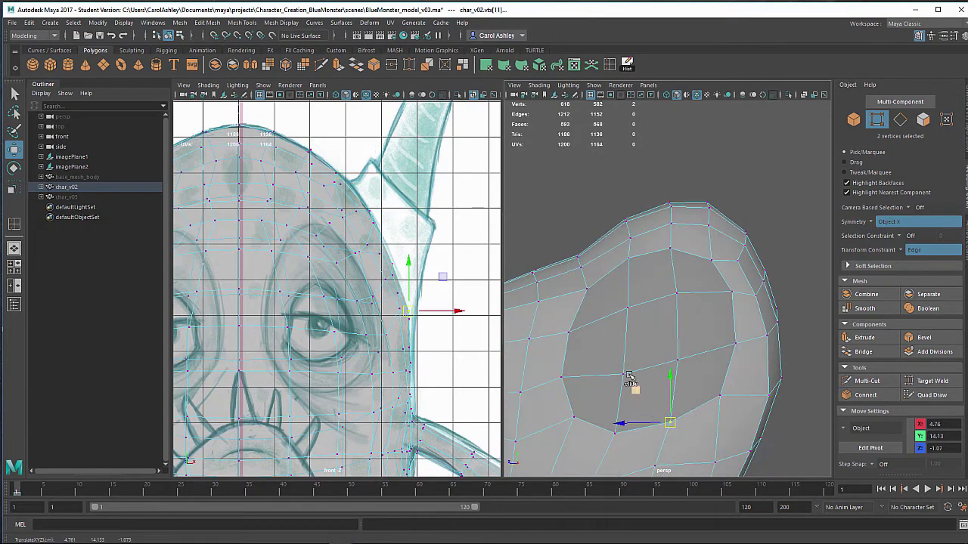
pyautogui.click(560, 373)
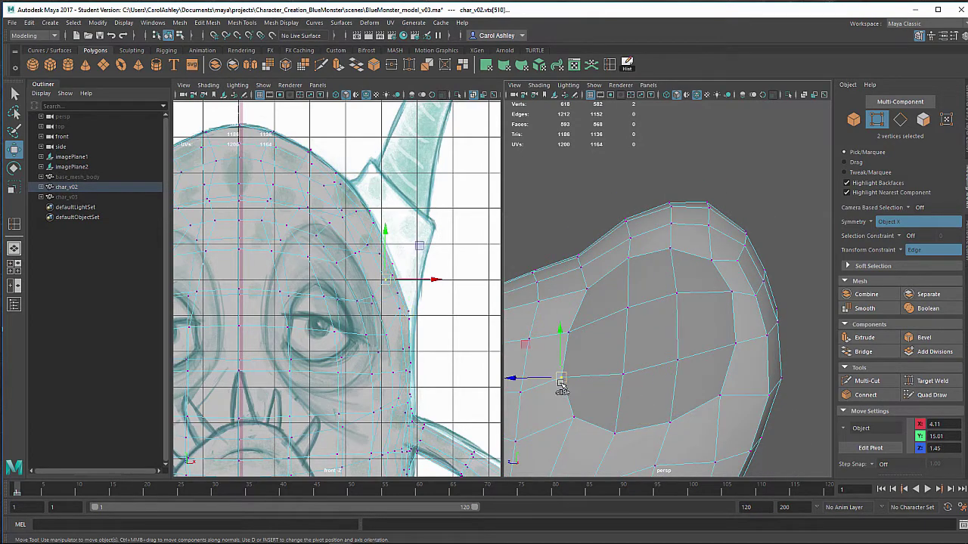
pyautogui.click(570, 337)
pyautogui.click(575, 414)
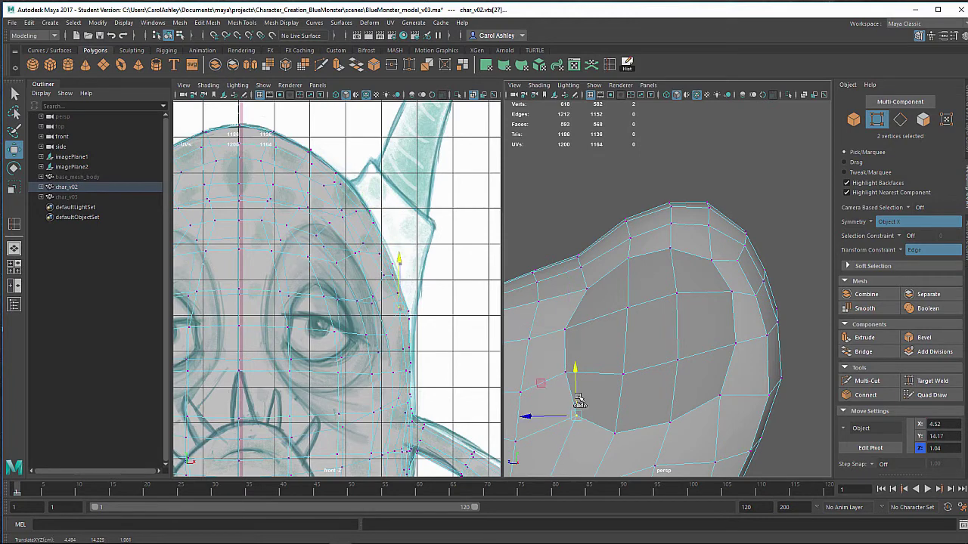
# Select the nine faces that make up the rounded horn-base patch
pyautogui.moveTo(662, 244); pyautogui.dragTo(671, 290, button='right')
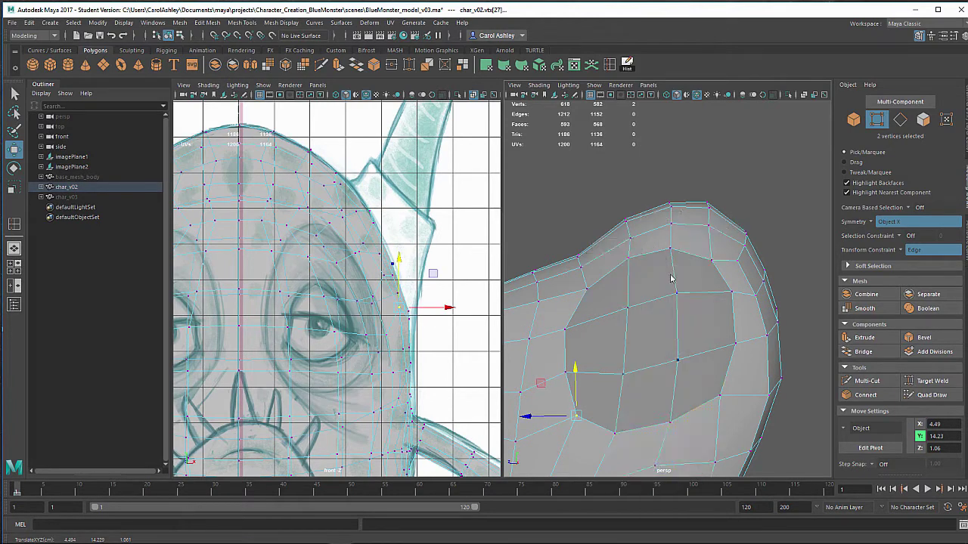
pyautogui.click(660, 388)
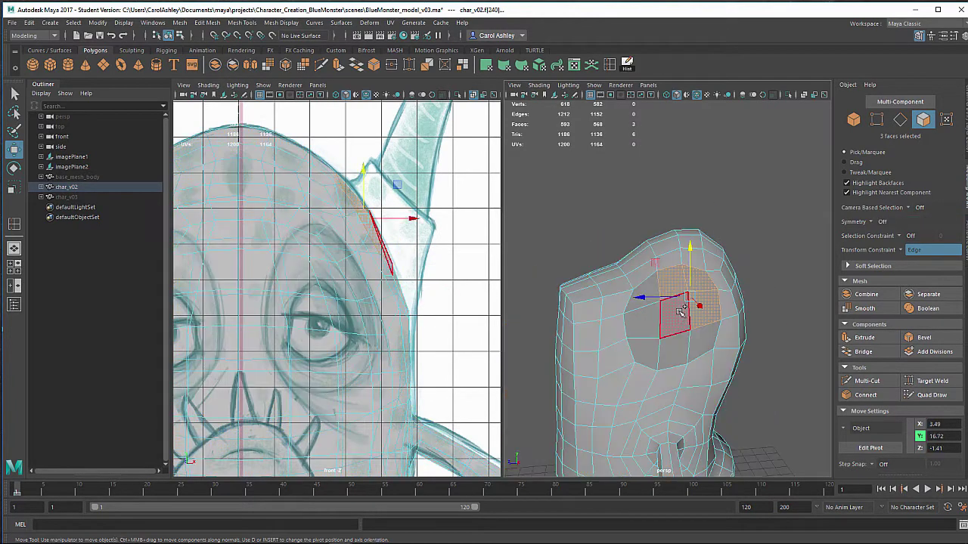
pyautogui.keyDown('shift'); pyautogui.click(648, 344); pyautogui.keyUp('shift')
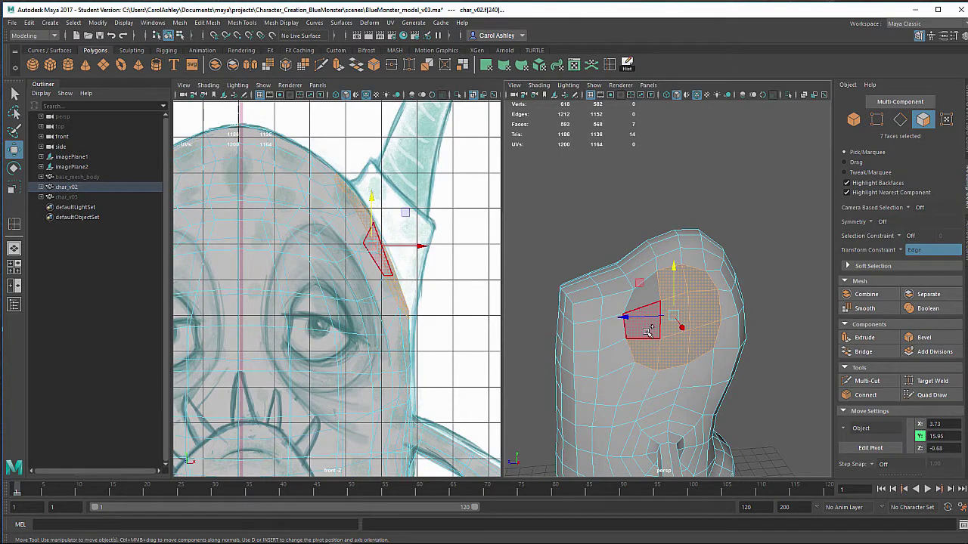
pyautogui.keyDown('shift'); pyautogui.click(647, 325); pyautogui.keyUp('shift')
pyautogui.keyDown('shift'); pyautogui.click(647, 294); pyautogui.keyUp('shift')
pyautogui.keyDown('alt'); pyautogui.moveTo(675, 305); pyautogui.dragTo(638, 315); pyautogui.keyUp('alt')
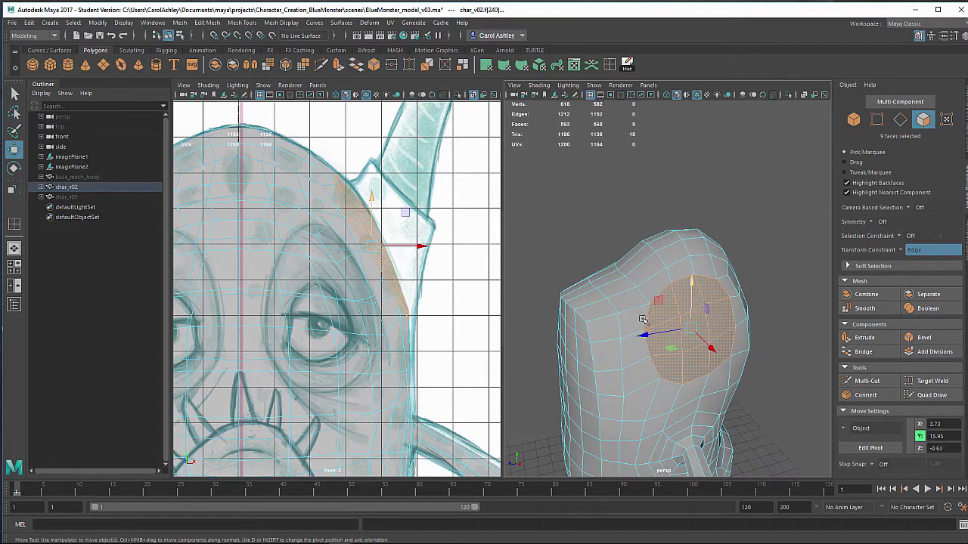
# Extrude the nine patch faces outward, shift them up toward the reference horn base and scale them narrower along X
pyautogui.hotkey('ctrl', 'e')
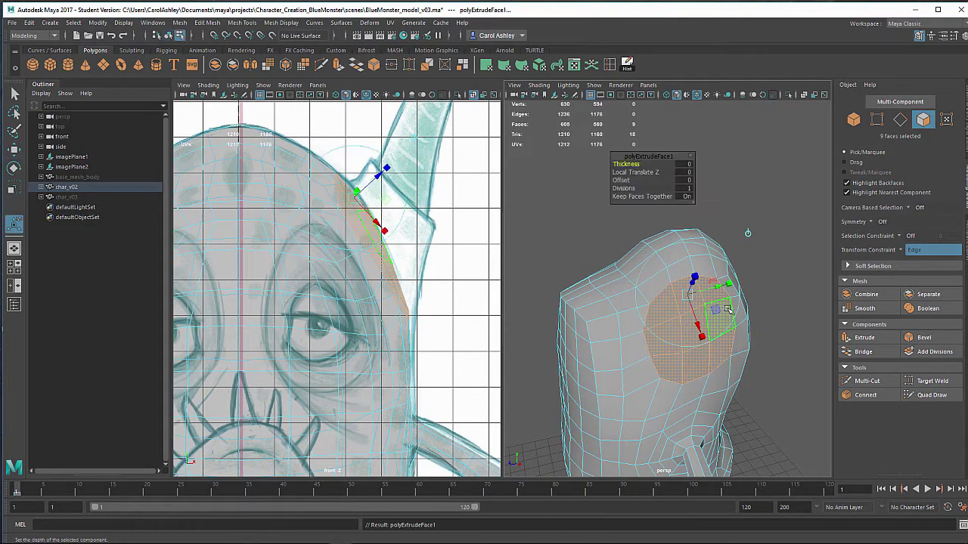
pyautogui.keyDown('alt'); pyautogui.moveTo(748, 248); pyautogui.dragTo(724, 236); pyautogui.keyUp('alt')
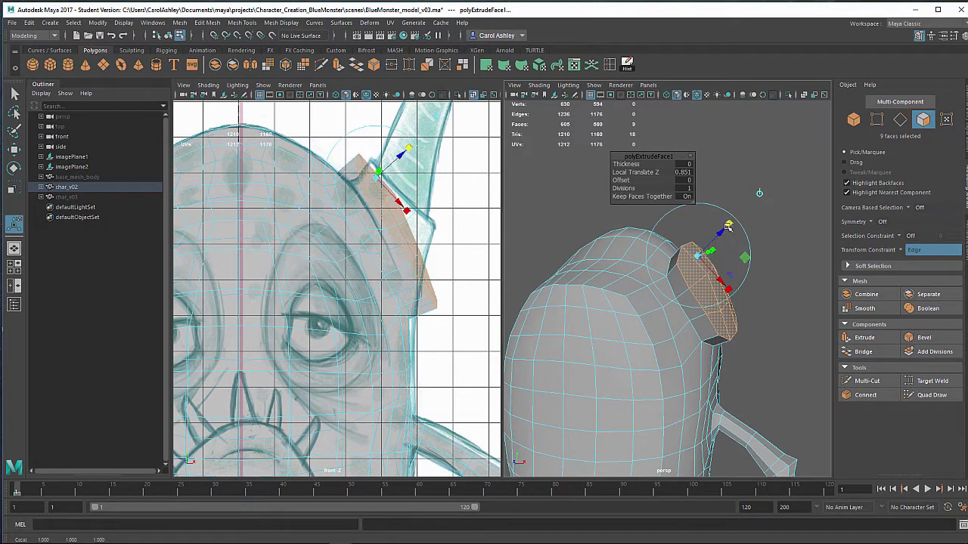
pyautogui.moveTo(696, 256); pyautogui.dragTo(716, 271)
pyautogui.moveTo(716, 229); pyautogui.dragTo(720, 227)
pyautogui.moveTo(726, 270); pyautogui.dragTo(754, 274)
pyautogui.press('r')
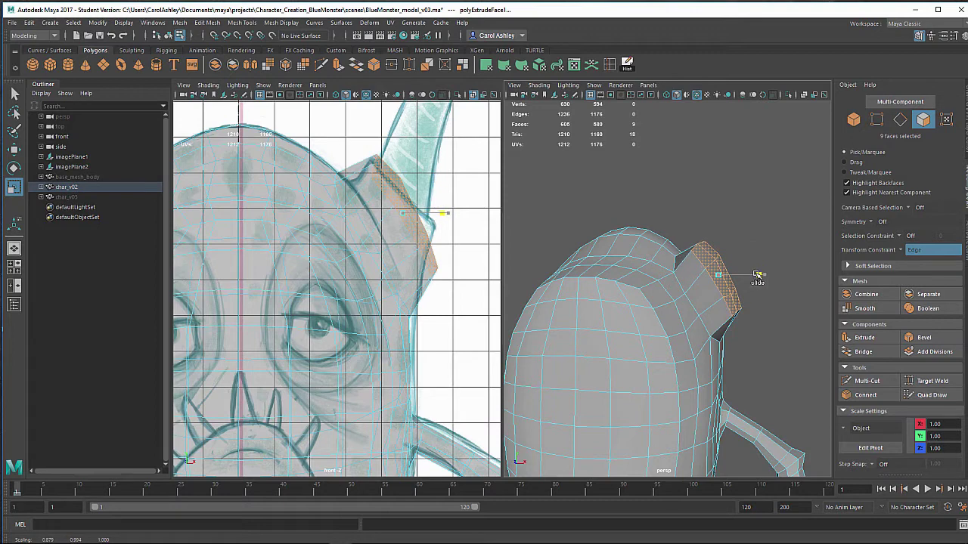
# Turn off the edge-slide transform constraint and move the extruded faces slightly inward to fit the front reference
pyautogui.press('w')
pyautogui.click(900, 251)
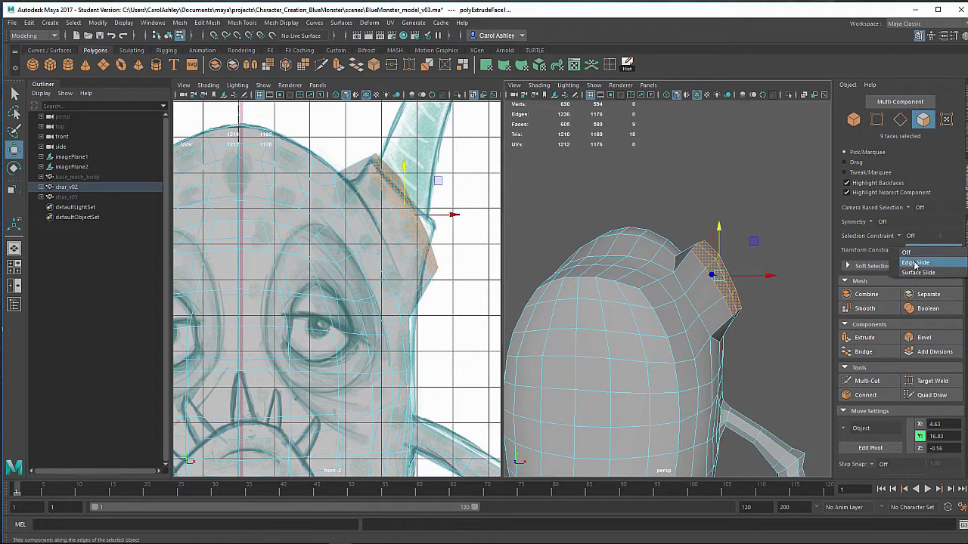
pyautogui.click(911, 253)
pyautogui.moveTo(763, 276); pyautogui.dragTo(760, 276)
pyautogui.moveTo(714, 244); pyautogui.dragTo(672, 273)
# Move individual vertices on the upper rear and upper front rim of the extruded horn base to round its outline
pyautogui.moveTo(665, 244); pyautogui.dragTo(665, 270, button='right')
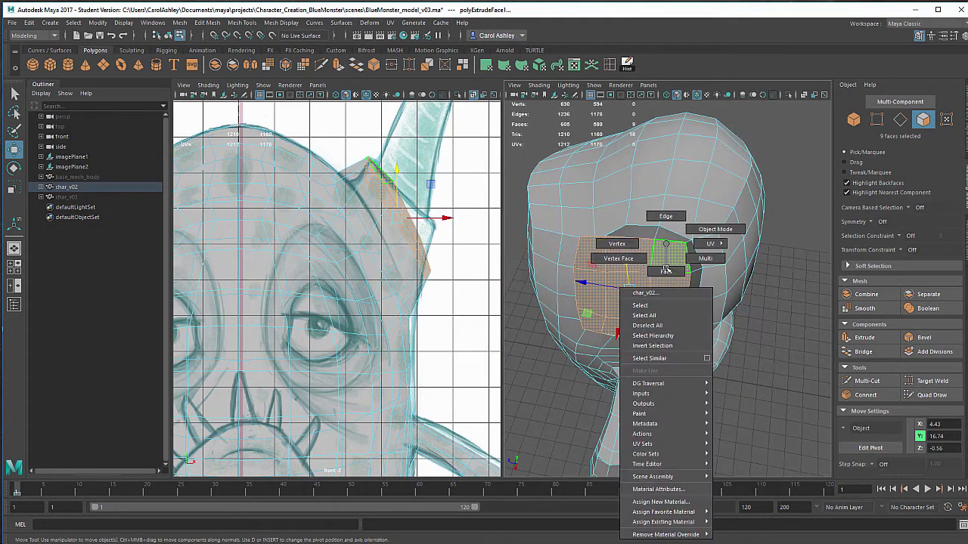
pyautogui.moveTo(612, 247); pyautogui.dragTo(616, 245, button='right')
pyautogui.click(684, 252)
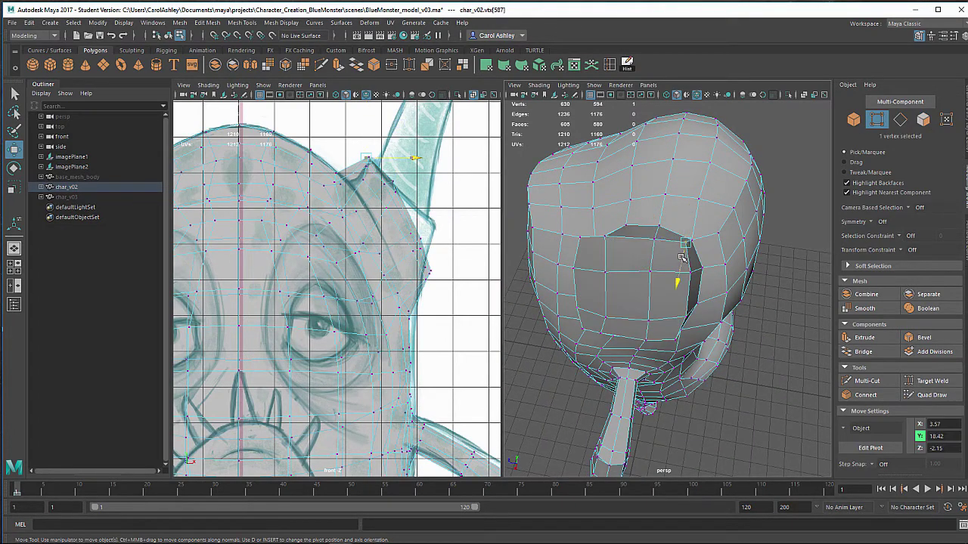
pyautogui.click(581, 239)
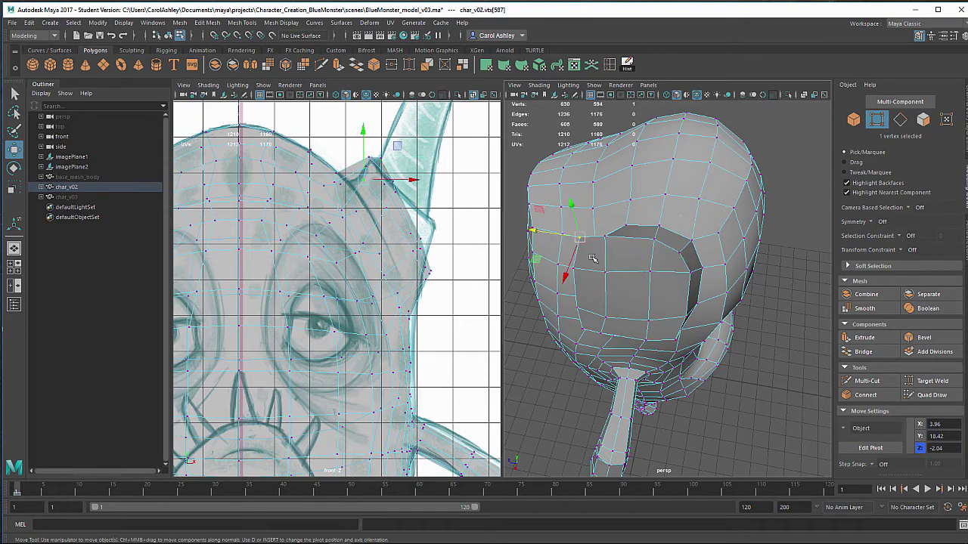
pyautogui.keyDown('alt'); pyautogui.moveTo(590, 259); pyautogui.dragTo(642, 268); pyautogui.keyUp('alt')
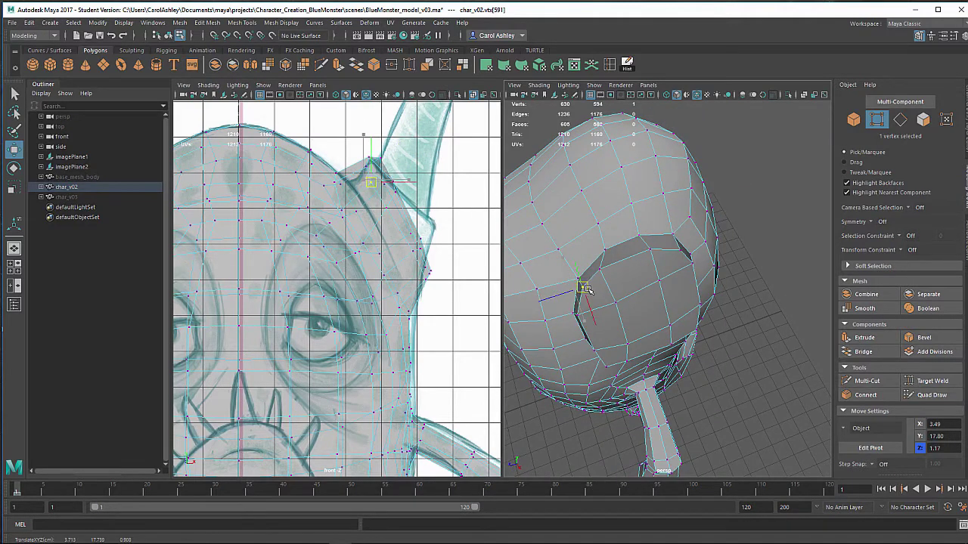
pyautogui.click(601, 269)
# Adjust the lower front rim vertices and the nearby interior vertex on the horn base's end face
pyautogui.keyDown('alt'); pyautogui.moveTo(617, 285); pyautogui.dragTo(605, 303); pyautogui.keyUp('alt')
pyautogui.click(592, 354)
pyautogui.click(613, 351)
pyautogui.moveTo(593, 354); pyautogui.dragTo(614, 345)
pyautogui.click(617, 327)
pyautogui.moveTo(618, 327); pyautogui.dragTo(620, 323)
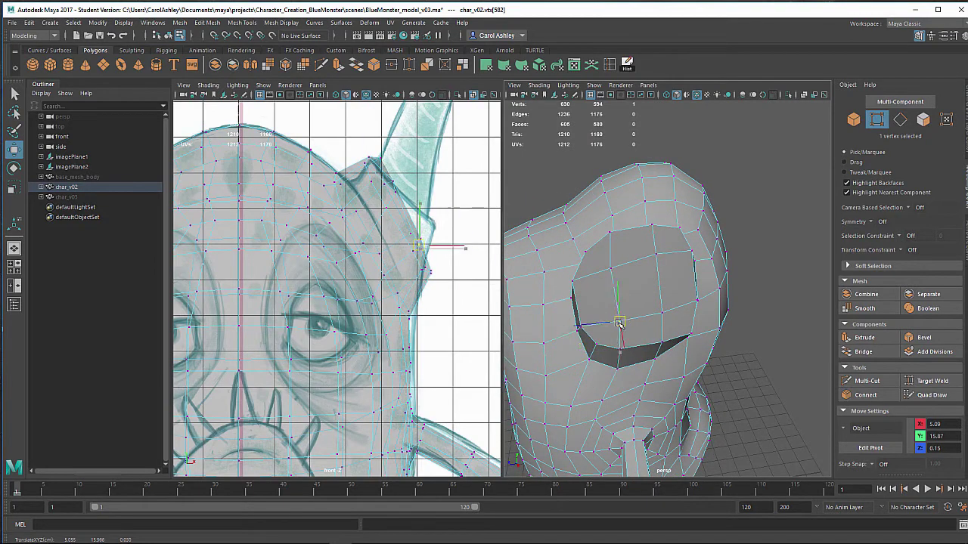
# Move the front-side and lower rear rim vertices of the horn base to smooth its lower outline
pyautogui.click(574, 281)
pyautogui.keyDown('alt'); pyautogui.moveTo(579, 282); pyautogui.dragTo(616, 257); pyautogui.keyUp('alt')
pyautogui.moveTo(680, 336); pyautogui.dragTo(680, 331)
pyautogui.keyDown('alt'); pyautogui.moveTo(680, 331); pyautogui.dragTo(718, 317); pyautogui.keyUp('alt')
pyautogui.moveTo(732, 326); pyautogui.dragTo(706, 290)
pyautogui.moveTo(719, 349)
pyautogui.mouseDown()
pyautogui.moveTo(682, 373)
pyautogui.moveTo(729, 359)
pyautogui.mouseUp()
pyautogui.keyDown('alt'); pyautogui.moveTo(729, 359); pyautogui.dragTo(697, 296); pyautogui.keyUp('alt')
# Reposition the upper rear rim and neighbouring vertices of the horn base's end face to make it rounder
pyautogui.click(665, 342)
pyautogui.click(667, 226)
pyautogui.moveTo(669, 220); pyautogui.dragTo(575, 284)
pyautogui.click(688, 257)
pyautogui.moveTo(615, 281); pyautogui.dragTo(718, 255)
pyautogui.click(656, 264)
pyautogui.click(691, 275)
pyautogui.click(668, 227)
pyautogui.moveTo(683, 228)
pyautogui.keyDown('alt'); pyautogui.mouseDown()
pyautogui.moveTo(567, 260)
pyautogui.moveTo(682, 237)
pyautogui.mouseUp(); pyautogui.keyUp('alt')
pyautogui.keyDown('alt'); pyautogui.moveTo(672, 307); pyautogui.dragTo(686, 308); pyautogui.keyUp('alt')
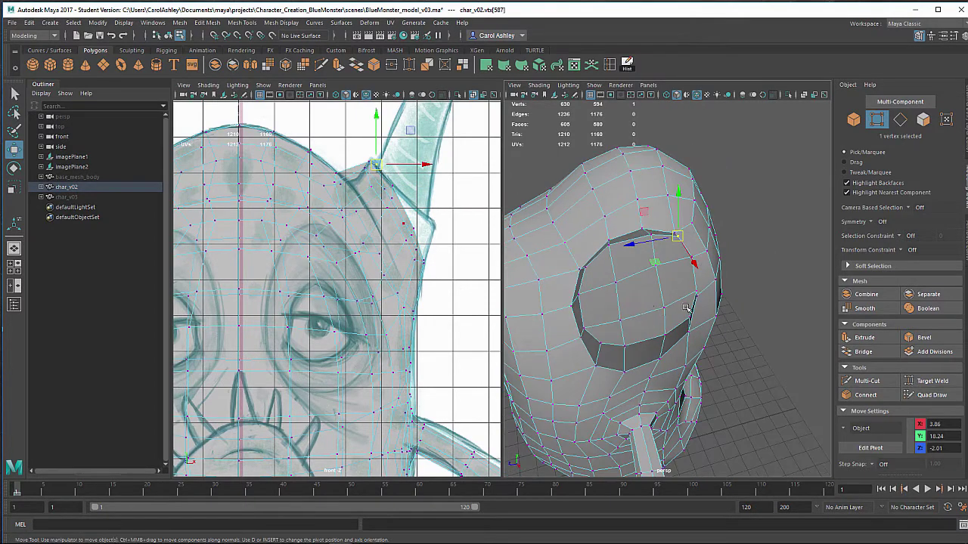
# Nudge the front rim vertices and front interior vertices of the end face to space its edges evenly
pyautogui.click(592, 326)
pyautogui.moveTo(568, 331); pyautogui.dragTo(575, 328)
pyautogui.click(576, 295)
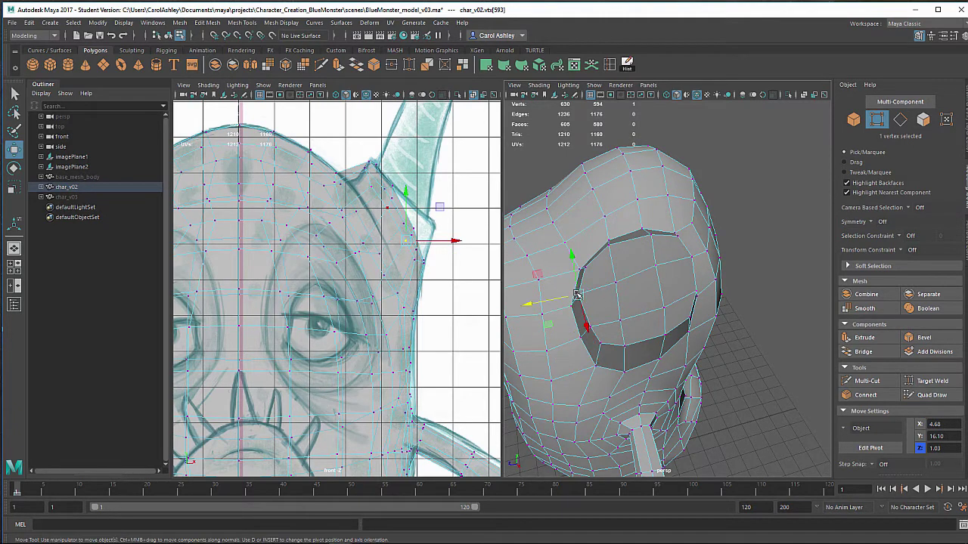
pyautogui.moveTo(576, 295); pyautogui.dragTo(579, 294)
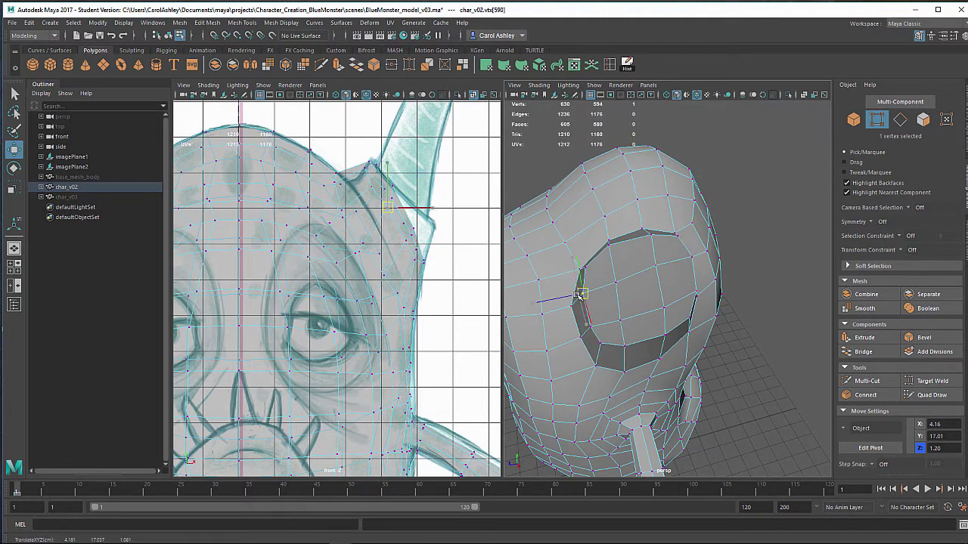
pyautogui.click(611, 326)
pyautogui.moveTo(609, 325); pyautogui.dragTo(616, 321)
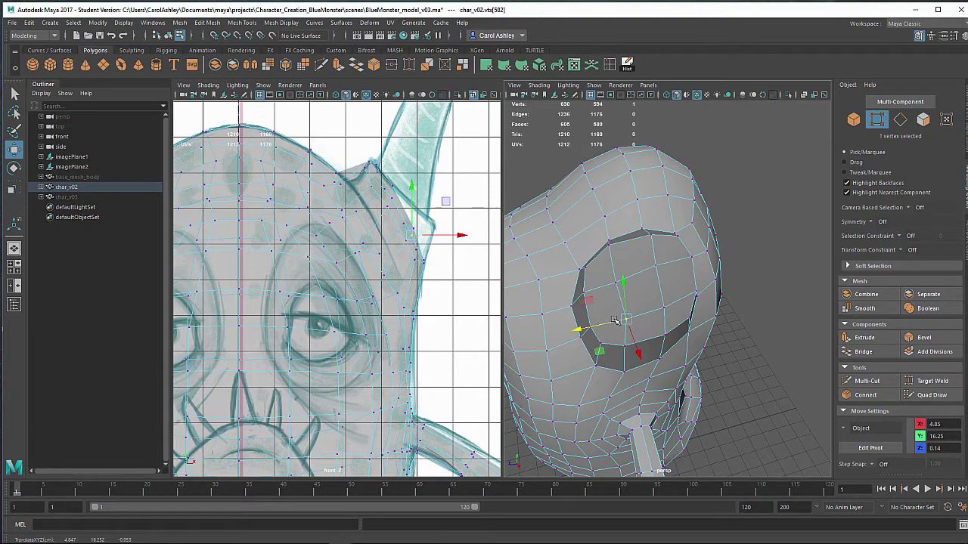
pyautogui.click(617, 283)
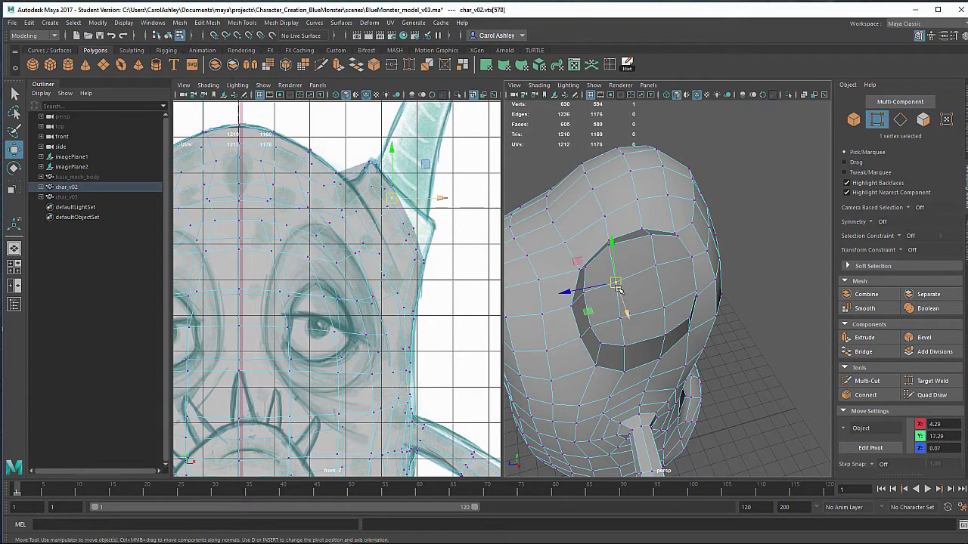
pyautogui.moveTo(616, 284); pyautogui.dragTo(616, 278)
# Insert an edge loop around the side walls of the extruded horn base, between the head and the end face
pyautogui.keyDown('alt'); pyautogui.moveTo(613, 304); pyautogui.dragTo(696, 279); pyautogui.keyUp('alt')
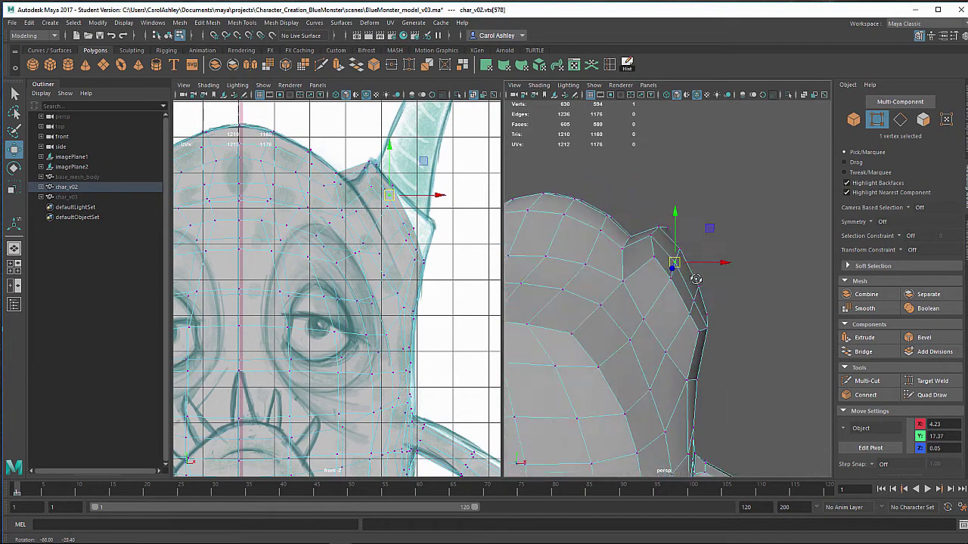
pyautogui.click(611, 67)
pyautogui.keyDown('alt'); pyautogui.moveTo(616, 293); pyautogui.dragTo(647, 250); pyautogui.keyUp('alt')
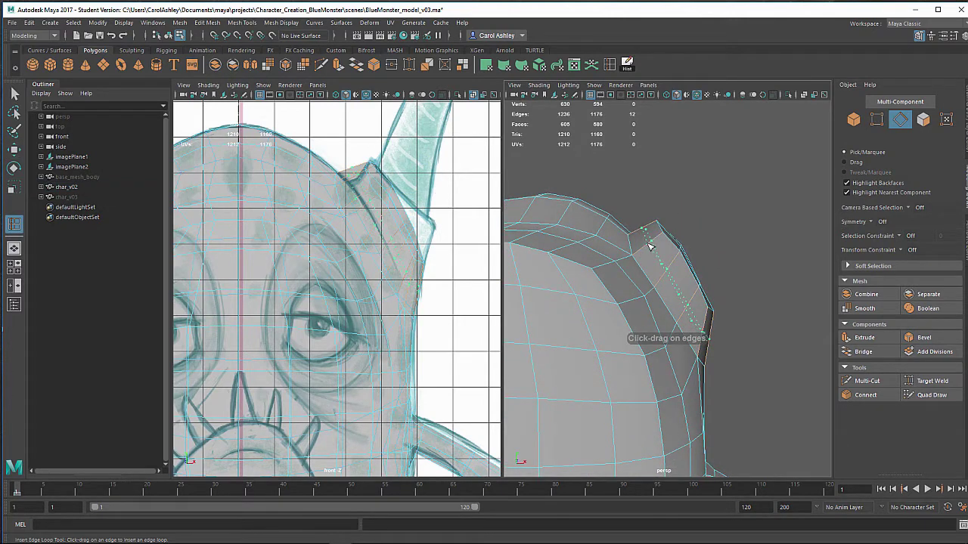
pyautogui.moveTo(647, 246); pyautogui.dragTo(647, 248)
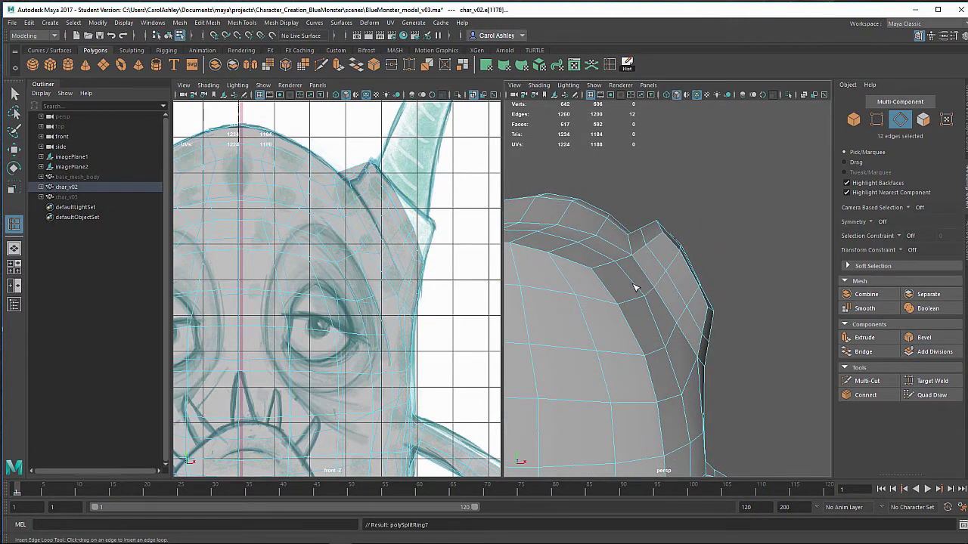
# Scale the new edge loop uniformly to about 0.91 and move it slightly outward and down
pyautogui.press('q')
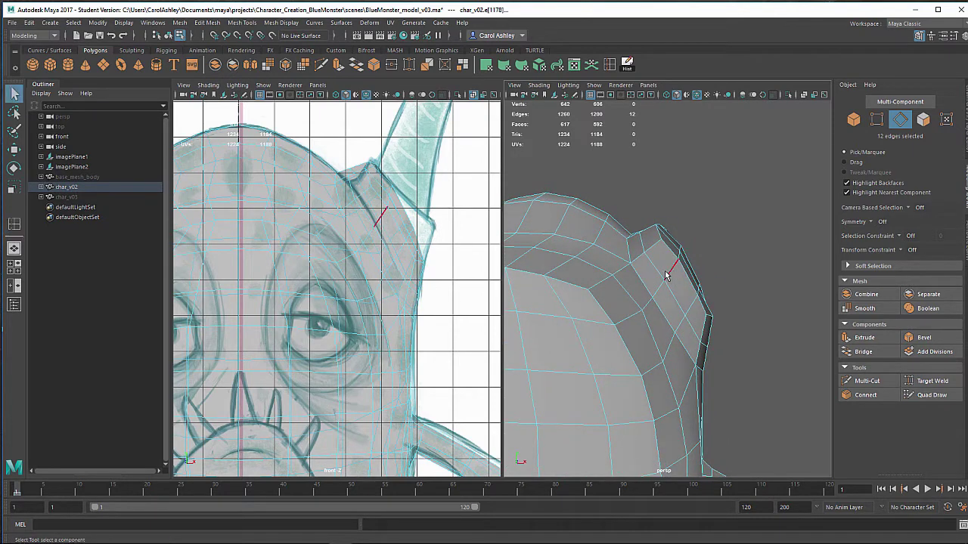
pyautogui.press('r')
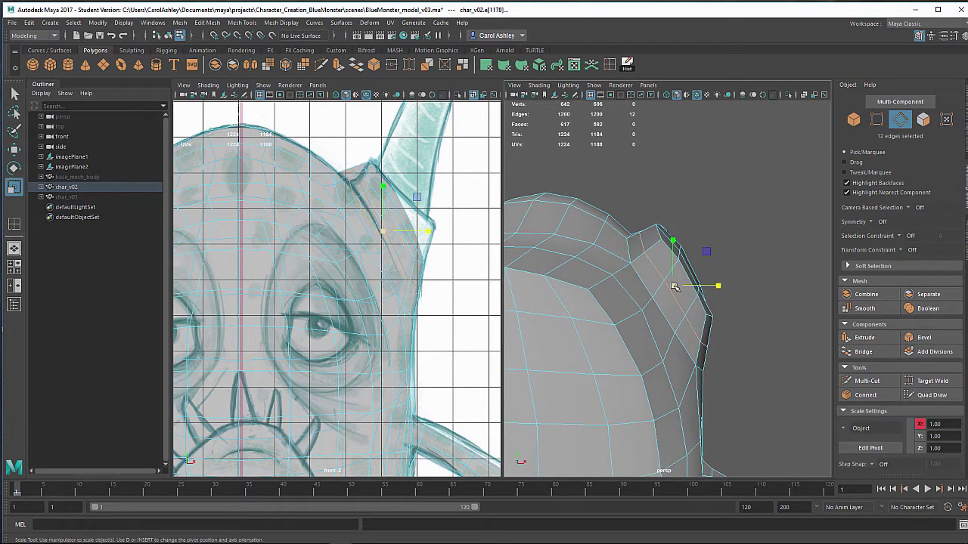
pyautogui.moveTo(672, 285); pyautogui.dragTo(670, 285)
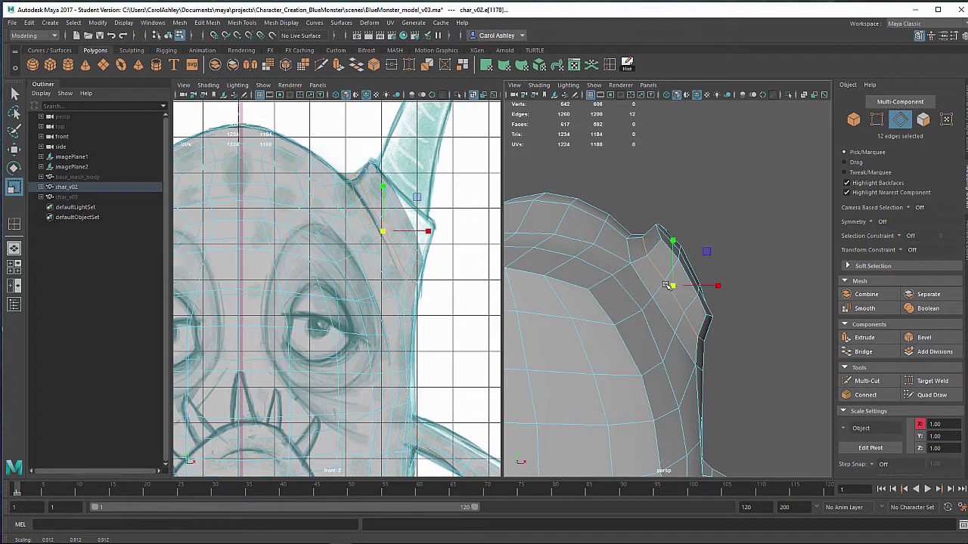
pyautogui.press('e')
pyautogui.press('w')
pyautogui.moveTo(701, 286); pyautogui.dragTo(673, 271)
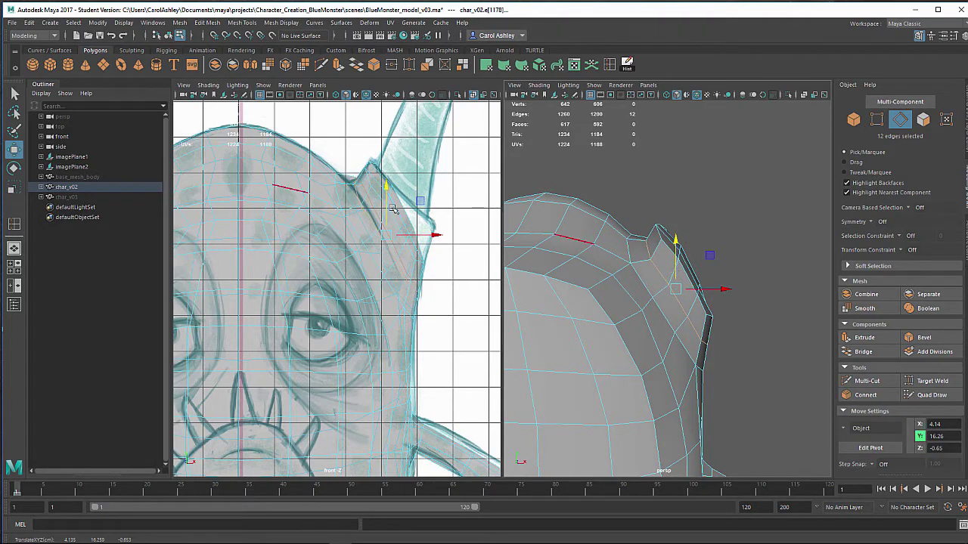
# Scale the horn base's middle edge loop slightly narrower along X and shift it slightly outward
pyautogui.keyDown('alt'); pyautogui.moveTo(288, 235); pyautogui.dragTo(416, 205, button='right'); pyautogui.keyUp('alt')
pyautogui.keyDown('alt'); pyautogui.moveTo(416, 206); pyautogui.dragTo(379, 380, button='middle'); pyautogui.keyUp('alt')
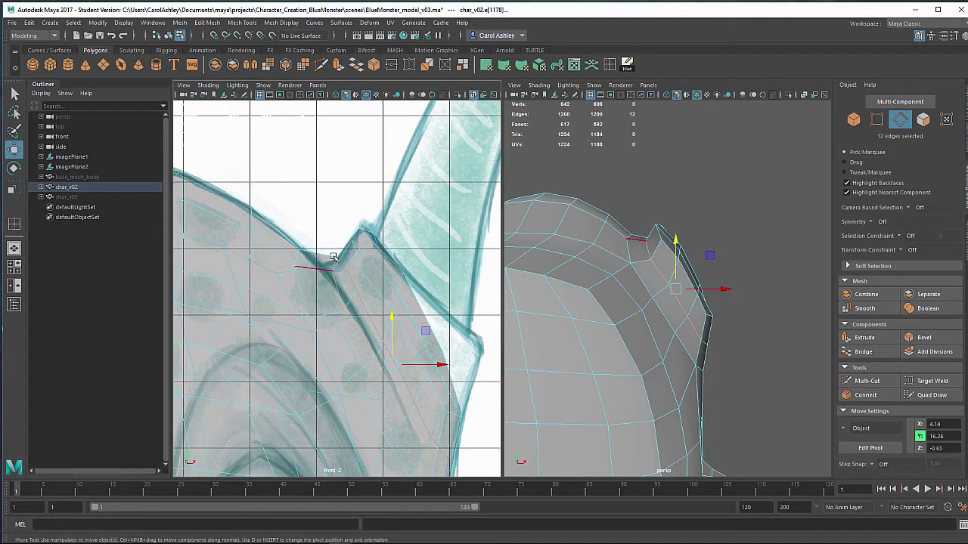
pyautogui.keyDown('alt'); pyautogui.moveTo(363, 324); pyautogui.dragTo(372, 126, button='middle'); pyautogui.keyUp('alt')
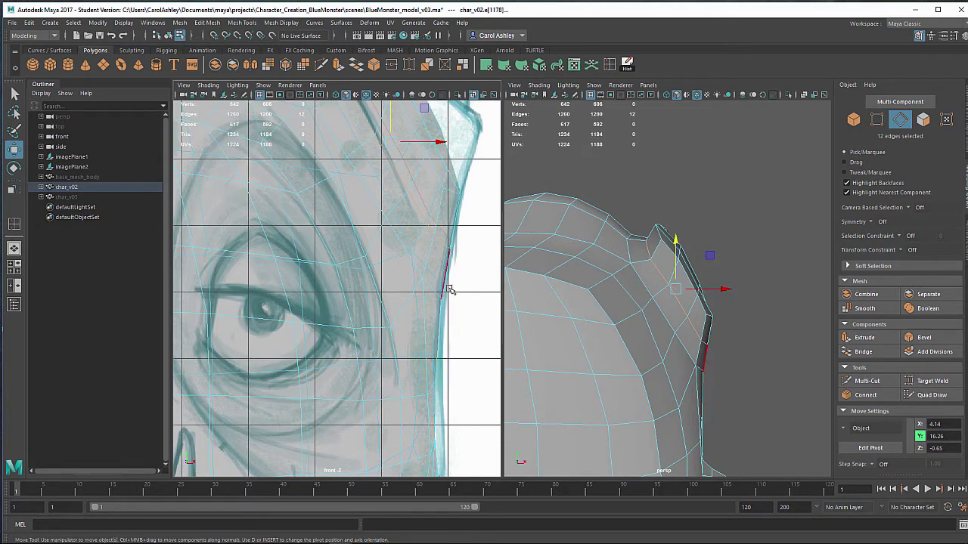
pyautogui.keyDown('alt'); pyautogui.moveTo(629, 319); pyautogui.dragTo(622, 314); pyautogui.keyUp('alt')
pyautogui.press('r')
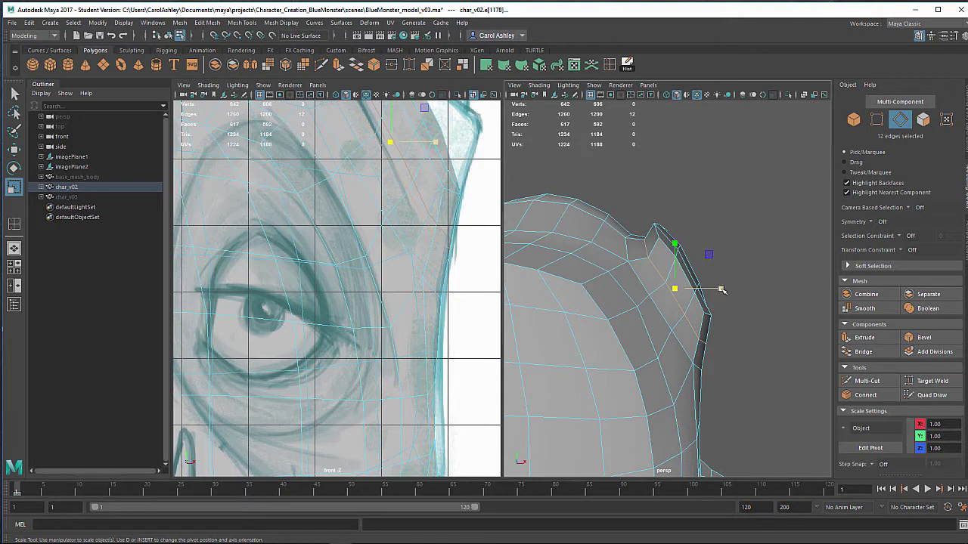
pyautogui.moveTo(722, 290); pyautogui.dragTo(719, 290)
pyautogui.press('w')
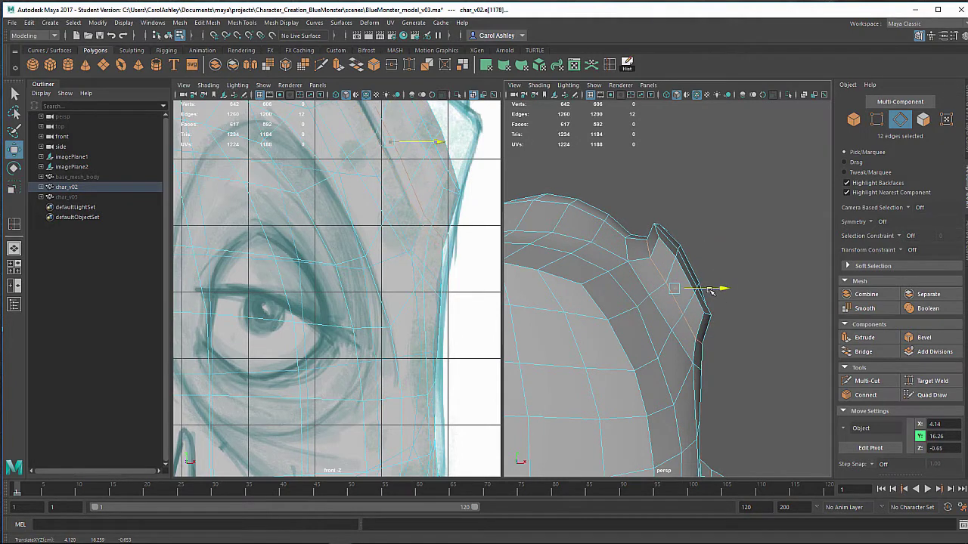
pyautogui.moveTo(710, 290); pyautogui.dragTo(711, 291)
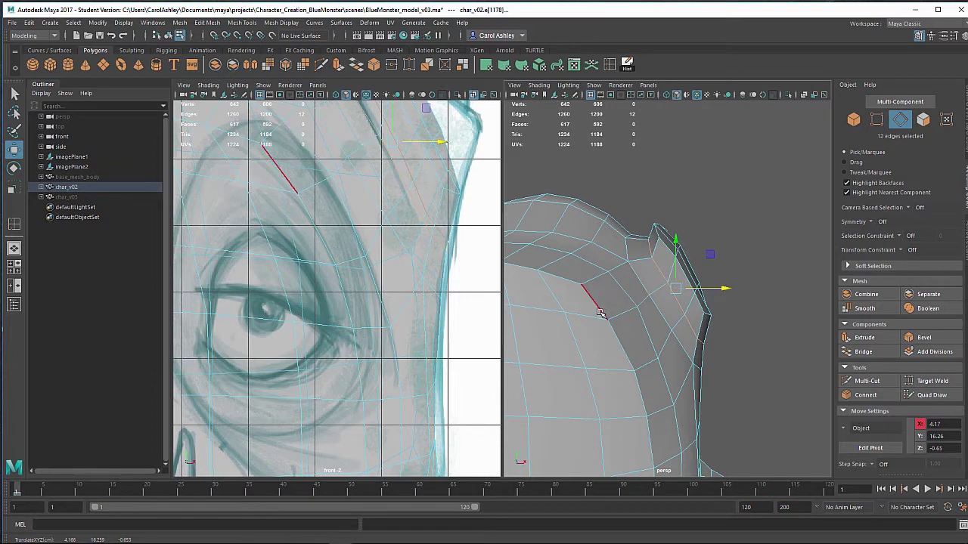
# Adjust the height of the three edges at the inner crease between head and horn base to match the reference
pyautogui.keyDown('alt'); pyautogui.moveTo(598, 303); pyautogui.dragTo(673, 255); pyautogui.keyUp('alt')
pyautogui.click(669, 282)
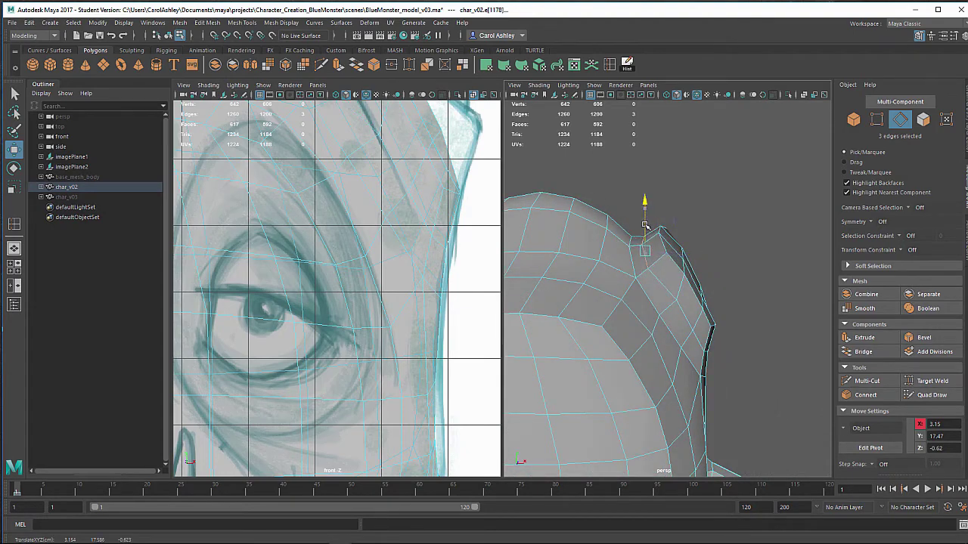
pyautogui.keyDown('alt'); pyautogui.moveTo(398, 217); pyautogui.dragTo(396, 414, button='middle'); pyautogui.keyUp('alt')
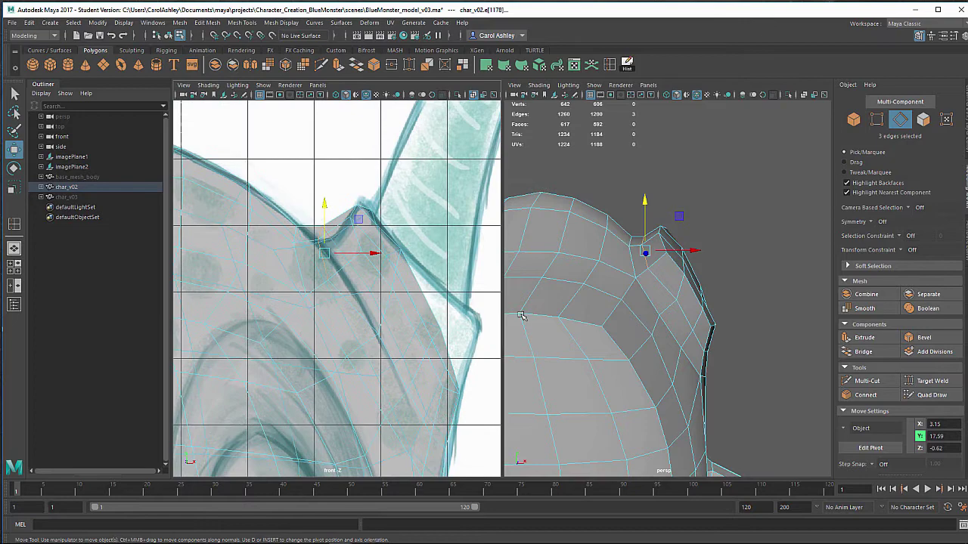
pyautogui.moveTo(648, 221); pyautogui.dragTo(648, 227)
# Set the transform constraint to Edge Slide and slide the upper rear rim vertex of the horn base along its edge
pyautogui.keyDown('alt'); pyautogui.moveTo(634, 260); pyautogui.dragTo(461, 263); pyautogui.keyUp('alt')
pyautogui.click(657, 281)
pyautogui.keyDown('alt'); pyautogui.moveTo(702, 303); pyautogui.dragTo(704, 375, button='middle'); pyautogui.keyUp('alt')
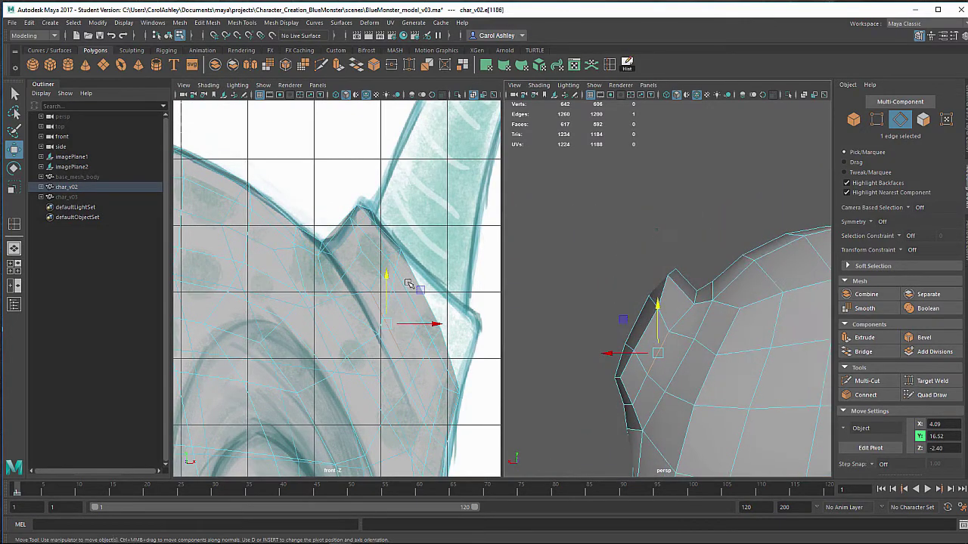
pyautogui.moveTo(666, 277); pyautogui.dragTo(620, 277, button='right')
pyautogui.click(667, 276)
pyautogui.keyDown('alt'); pyautogui.moveTo(605, 339); pyautogui.dragTo(589, 358); pyautogui.keyUp('alt')
pyautogui.click(892, 250)
pyautogui.click(910, 263)
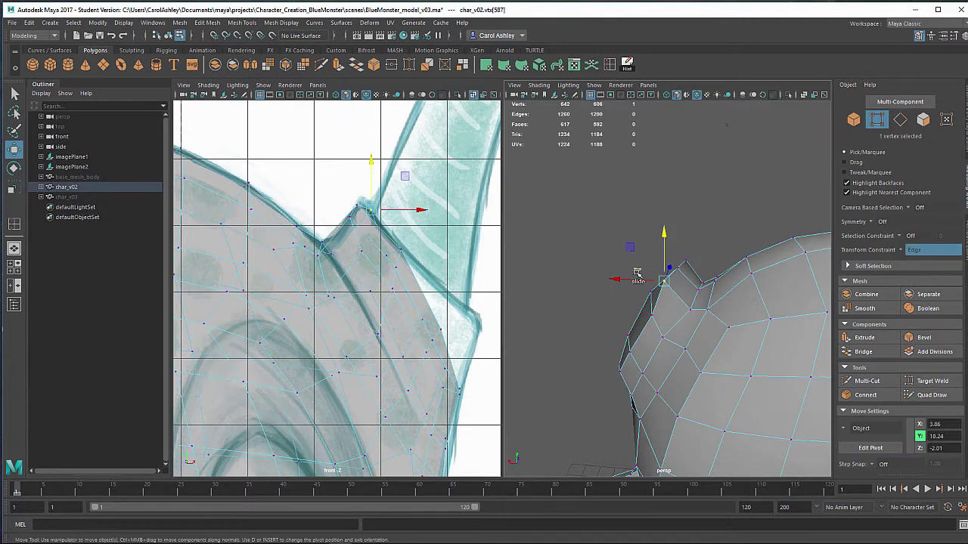
pyautogui.moveTo(664, 280); pyautogui.dragTo(673, 297)
# Slide the upper rim vertices of the horn base along their edges toward the head to shorten the extrusion
pyautogui.click(686, 262)
pyautogui.moveTo(698, 265); pyautogui.dragTo(643, 314)
pyautogui.moveTo(732, 278); pyautogui.dragTo(763, 295)
pyautogui.click(759, 301)
pyautogui.keyDown('alt'); pyautogui.moveTo(756, 298); pyautogui.dragTo(681, 283); pyautogui.keyUp('alt')
pyautogui.click(730, 289)
pyautogui.click(679, 285)
pyautogui.click(765, 305)
pyautogui.moveTo(773, 282); pyautogui.dragTo(770, 289)
pyautogui.click(729, 300)
pyautogui.moveTo(732, 279); pyautogui.dragTo(732, 295)
# Slide the remaining rim and interior vertices of the end face inward along their edges
pyautogui.keyDown('alt'); pyautogui.moveTo(741, 305); pyautogui.dragTo(717, 331); pyautogui.keyUp('alt')
pyautogui.click(650, 295)
pyautogui.moveTo(636, 330); pyautogui.dragTo(639, 324)
pyautogui.keyDown('alt'); pyautogui.moveTo(642, 315); pyautogui.dragTo(641, 353); pyautogui.keyUp('alt')
pyautogui.click(589, 356)
pyautogui.click(607, 408)
pyautogui.moveTo(607, 413); pyautogui.dragTo(605, 414)
pyautogui.keyDown('alt'); pyautogui.moveTo(605, 414); pyautogui.dragTo(703, 384); pyautogui.keyUp('alt')
pyautogui.click(690, 337)
pyautogui.click(706, 375)
pyautogui.keyDown('alt'); pyautogui.moveTo(688, 317); pyautogui.dragTo(657, 371); pyautogui.keyUp('alt')
pyautogui.click(626, 344)
# Turn the transform constraint off and lower the end face's rear interior vertex to flatten the surface
pyautogui.click(912, 251)
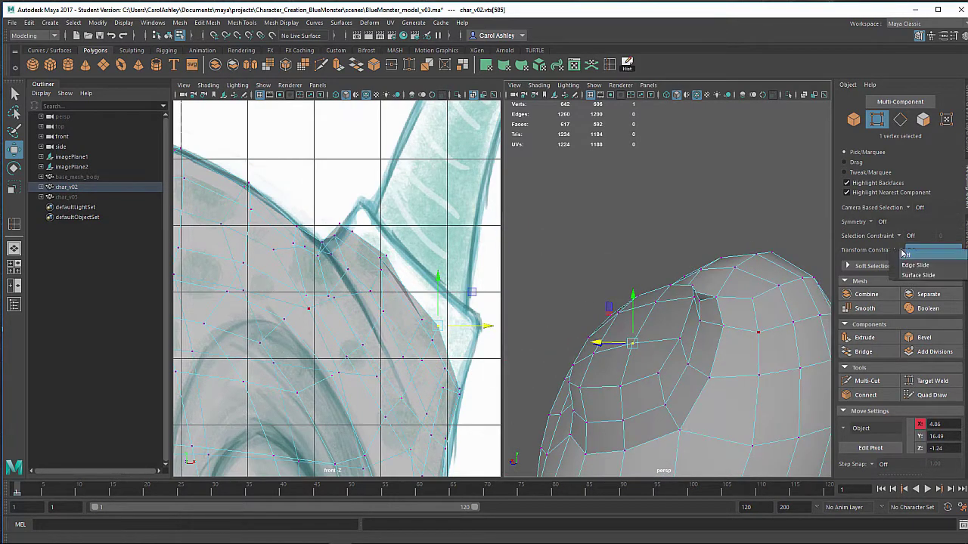
pyautogui.click(912, 253)
pyautogui.moveTo(632, 301); pyautogui.dragTo(633, 311)
pyautogui.keyDown('alt'); pyautogui.moveTo(609, 361); pyautogui.dragTo(734, 362); pyautogui.keyUp('alt')
pyautogui.moveTo(756, 355); pyautogui.dragTo(680, 355)
pyautogui.moveTo(698, 303); pyautogui.dragTo(698, 310)
# Move individual end-face vertices slightly to even out the rim and its interior edges
pyautogui.keyDown('alt'); pyautogui.moveTo(692, 321); pyautogui.dragTo(673, 333); pyautogui.keyUp('alt')
pyautogui.click(670, 304)
pyautogui.click(657, 317)
pyautogui.moveTo(660, 266); pyautogui.dragTo(661, 272)
pyautogui.moveTo(704, 322); pyautogui.dragTo(698, 323)
pyautogui.moveTo(698, 333)
pyautogui.keyDown('alt'); pyautogui.mouseDown()
pyautogui.moveTo(556, 333)
pyautogui.moveTo(681, 333)
pyautogui.mouseUp(); pyautogui.keyUp('alt')
# Reposition the front rim and front side-wall vertices of the horn base to smooth its outline
pyautogui.click(674, 333)
pyautogui.keyDown('alt'); pyautogui.moveTo(680, 341); pyautogui.dragTo(733, 414); pyautogui.keyUp('alt')
pyautogui.moveTo(662, 299); pyautogui.dragTo(669, 303)
pyautogui.keyDown('alt'); pyautogui.moveTo(673, 341); pyautogui.dragTo(692, 310); pyautogui.keyUp('alt')
pyautogui.click(703, 369)
pyautogui.keyDown('alt'); pyautogui.moveTo(696, 363); pyautogui.dragTo(580, 319); pyautogui.keyUp('alt')
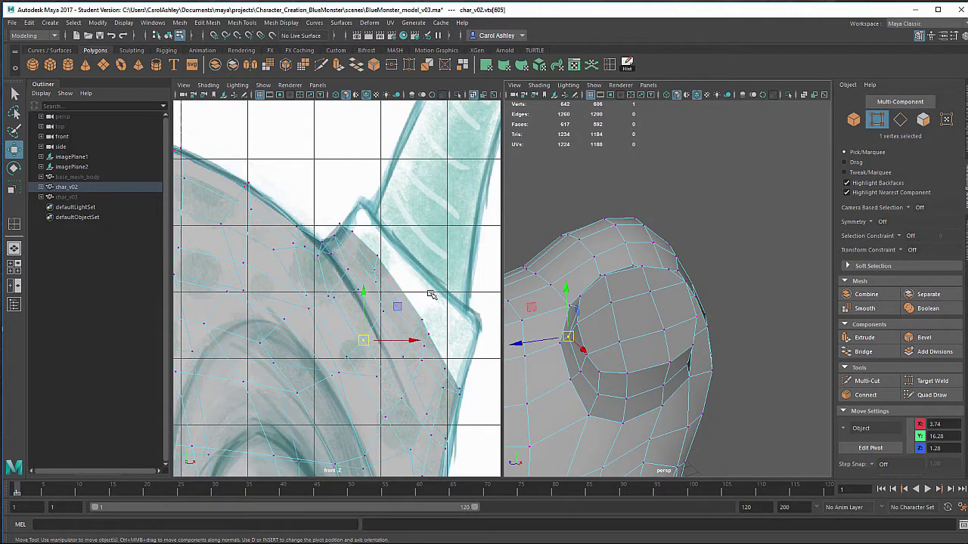
# Extrude the nine faces of the horn base's end face and move them outward toward the reference horn
pyautogui.moveTo(645, 244); pyautogui.dragTo(649, 326, button='right')
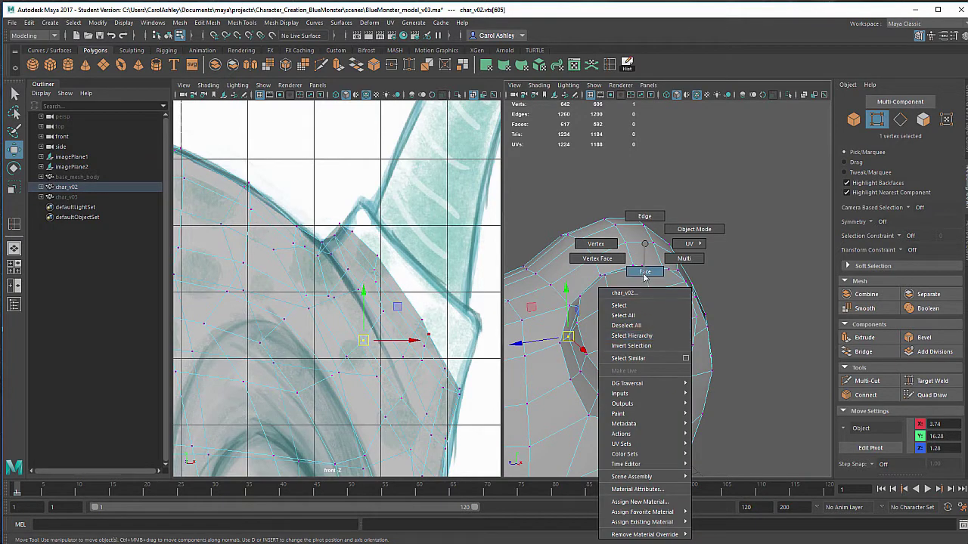
pyautogui.moveTo(644, 276); pyautogui.dragTo(644, 274, button='right')
pyautogui.click(645, 346)
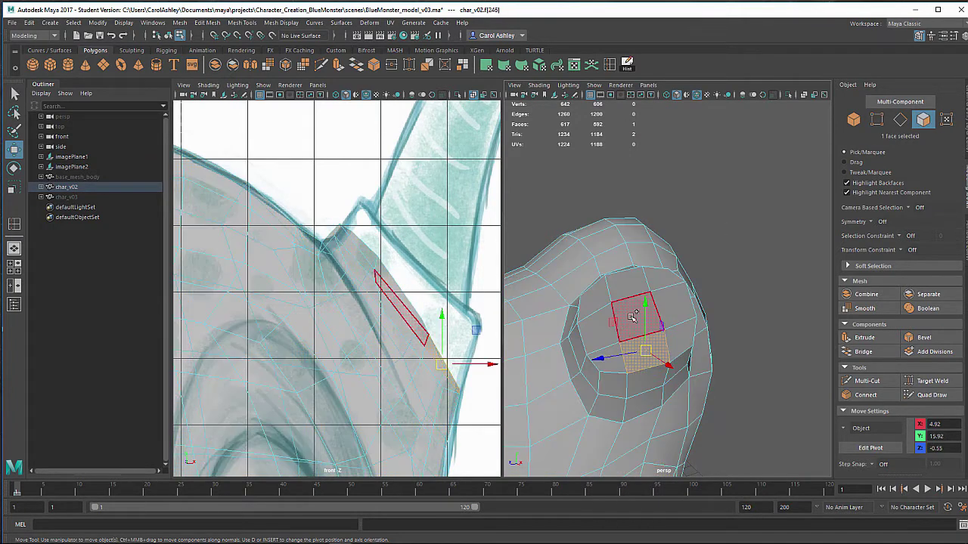
pyautogui.keyDown('shift'); pyautogui.click(635, 313); pyautogui.keyUp('shift')
pyautogui.keyDown('shift'); pyautogui.click(626, 284); pyautogui.keyUp('shift')
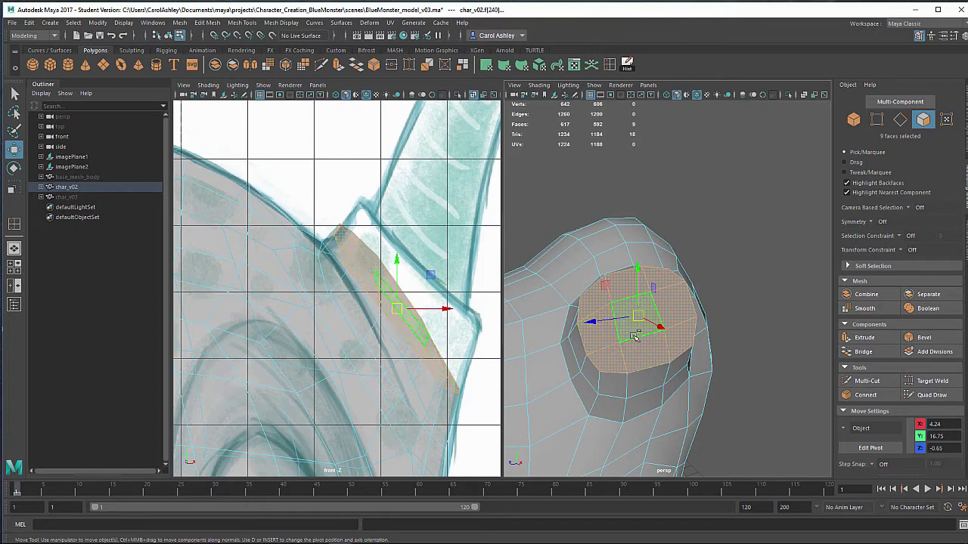
pyautogui.hotkey('ctrl', 'e')
pyautogui.keyDown('alt'); pyautogui.moveTo(635, 337); pyautogui.dragTo(707, 337); pyautogui.keyUp('alt')
pyautogui.moveTo(645, 270); pyautogui.dragTo(667, 290)
pyautogui.click(669, 300)
# Rotate and reposition the extruded end faces to follow the slanted base of the reference horn
pyautogui.moveTo(667, 290)
pyautogui.keyDown('alt'); pyautogui.mouseDown()
pyautogui.moveTo(645, 299)
pyautogui.moveTo(663, 296)
pyautogui.mouseUp(); pyautogui.keyUp('alt')
pyautogui.moveTo(653, 237); pyautogui.dragTo(674, 298)
pyautogui.press('e')
pyautogui.keyDown('alt'); pyautogui.moveTo(676, 306); pyautogui.dragTo(648, 303); pyautogui.keyUp('alt')
pyautogui.press('w')
pyautogui.keyDown('alt'); pyautogui.moveTo(597, 333); pyautogui.dragTo(612, 346); pyautogui.keyUp('alt')
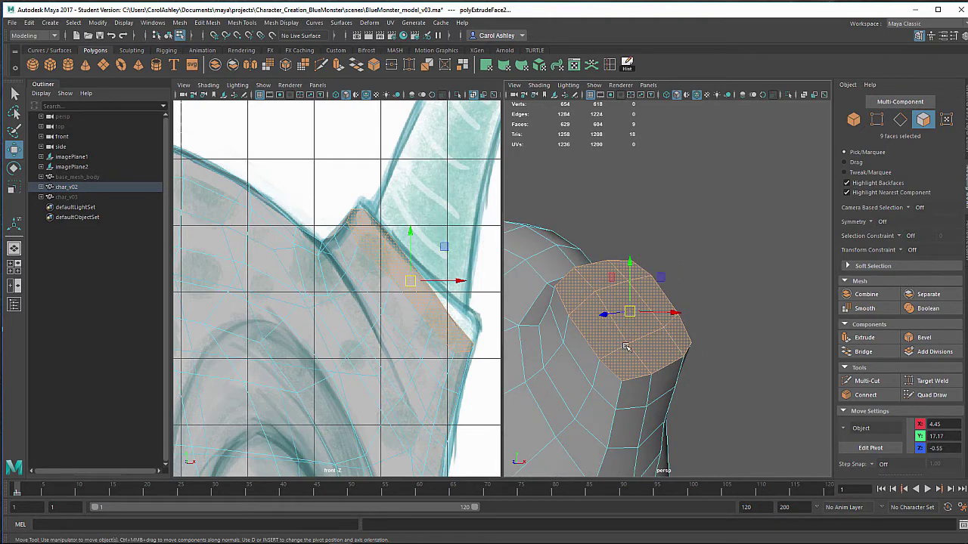
# Move vertices along the front of the newly extruded end face to refine its shape
pyautogui.moveTo(638, 243); pyautogui.dragTo(637, 298, button='right')
pyautogui.moveTo(591, 250); pyautogui.dragTo(591, 249, button='right')
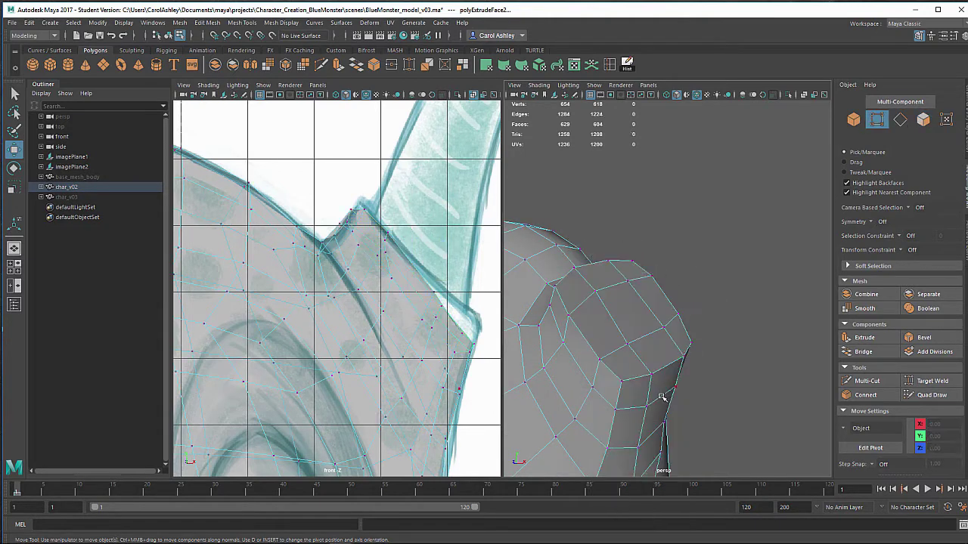
pyautogui.click(650, 376)
pyautogui.keyDown('alt'); pyautogui.moveTo(597, 400); pyautogui.dragTo(600, 342); pyautogui.keyUp('alt')
pyautogui.click(712, 360)
pyautogui.keyDown('alt'); pyautogui.moveTo(606, 384); pyautogui.dragTo(656, 351); pyautogui.keyUp('alt')
pyautogui.moveTo(666, 319); pyautogui.dragTo(668, 313)
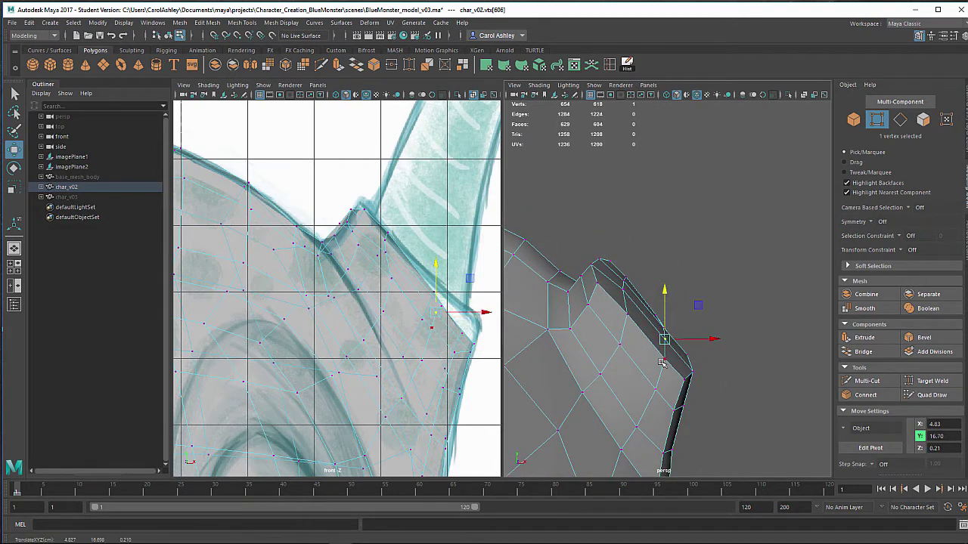
# Reposition the upper front rim vertex and neighbouring front vertices of the new end face
pyautogui.click(629, 315)
pyautogui.moveTo(628, 269); pyautogui.dragTo(569, 298)
pyautogui.click(600, 284)
pyautogui.keyDown('alt'); pyautogui.moveTo(628, 345); pyautogui.dragTo(635, 293); pyautogui.keyUp('alt')
pyautogui.click(664, 363)
pyautogui.click(715, 351)
pyautogui.keyDown('alt'); pyautogui.moveTo(665, 360); pyautogui.dragTo(691, 340); pyautogui.keyUp('alt')
pyautogui.click(730, 327)
pyautogui.click(718, 339)
# Shift the lower front rim vertices of the new end face to make its outline rounder
pyautogui.keyDown('alt'); pyautogui.moveTo(689, 340); pyautogui.dragTo(686, 394); pyautogui.keyUp('alt')
pyautogui.moveTo(702, 337); pyautogui.dragTo(681, 375)
pyautogui.moveTo(663, 297); pyautogui.dragTo(665, 300)
pyautogui.moveTo(665, 252); pyautogui.dragTo(703, 305)
pyautogui.click(607, 250)
pyautogui.click(712, 250)
pyautogui.moveTo(702, 311); pyautogui.dragTo(695, 311)
pyautogui.click(711, 353)
pyautogui.keyDown('alt'); pyautogui.moveTo(695, 311); pyautogui.dragTo(674, 393); pyautogui.keyUp('alt')
pyautogui.click(671, 366)
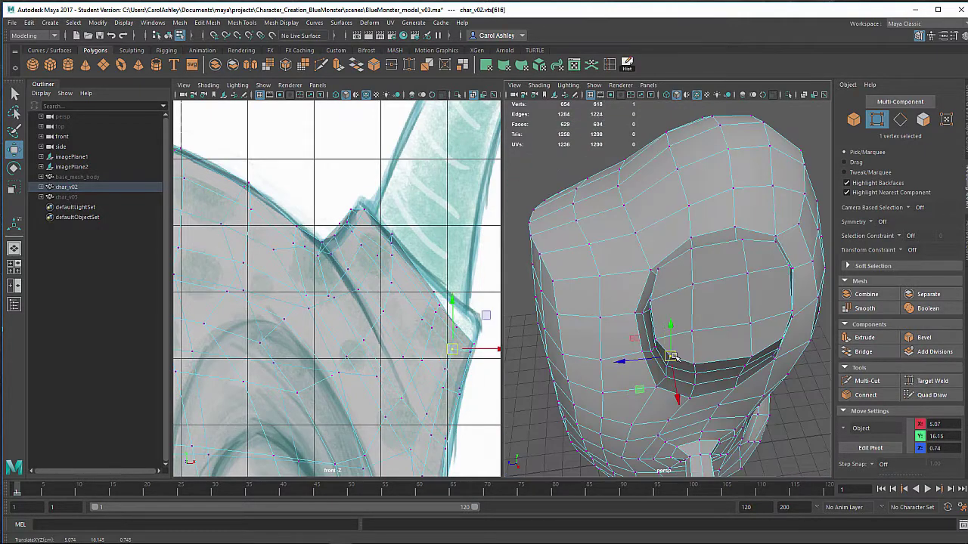
# Move the upper rear rim vertex of the end face and adjust its neighbours for a rounder rim
pyautogui.keyDown('alt'); pyautogui.moveTo(697, 329); pyautogui.dragTo(674, 346); pyautogui.keyUp('alt')
pyautogui.keyDown('alt'); pyautogui.moveTo(674, 345); pyautogui.dragTo(719, 384, button='middle'); pyautogui.keyUp('alt')
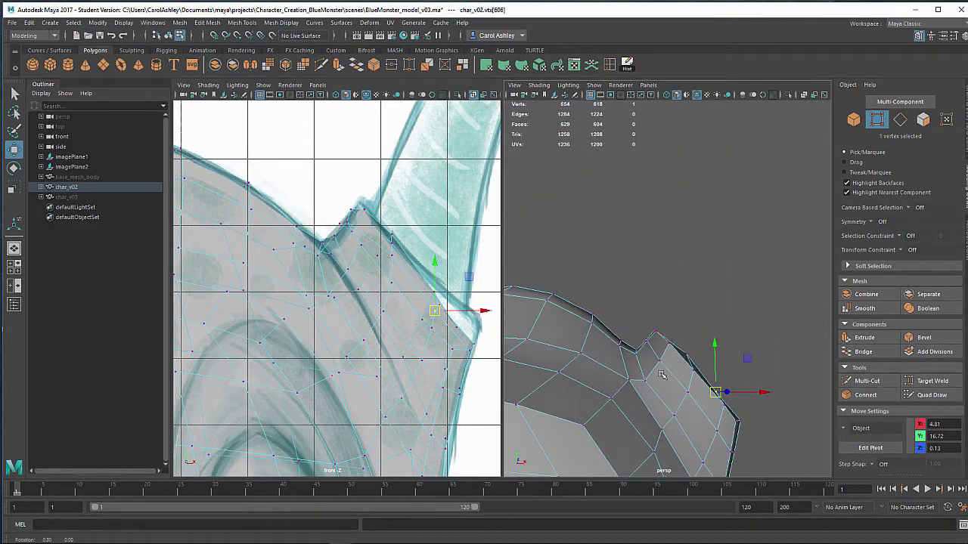
pyautogui.moveTo(645, 314); pyautogui.dragTo(591, 344)
pyautogui.click(791, 321)
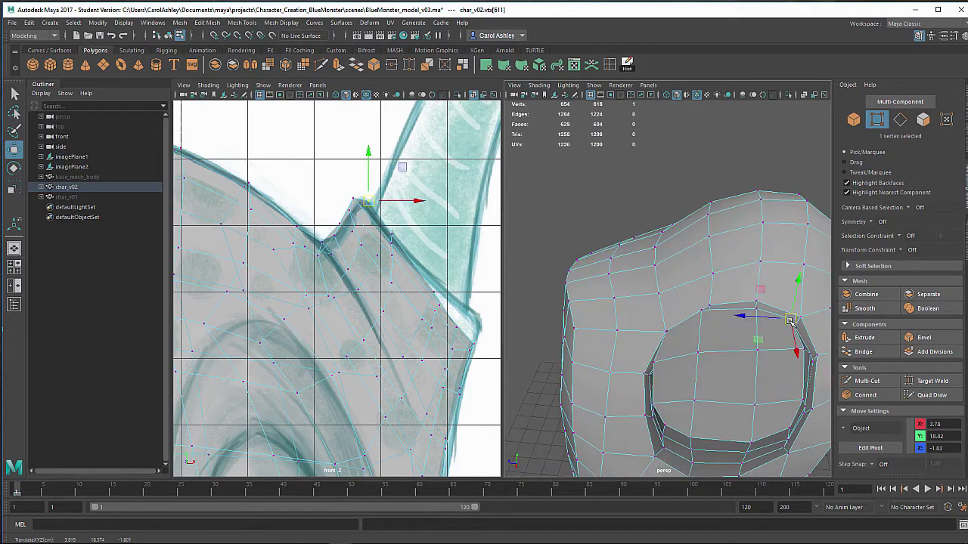
pyautogui.keyDown('alt'); pyautogui.moveTo(791, 322); pyautogui.dragTo(749, 333); pyautogui.keyUp('alt')
pyautogui.click(702, 312)
pyautogui.moveTo(743, 414); pyautogui.dragTo(744, 412)
pyautogui.keyDown('alt'); pyautogui.moveTo(743, 412); pyautogui.dragTo(729, 388); pyautogui.keyUp('alt')
# Nudge further rim vertices of the end face to space its edges more evenly
pyautogui.keyDown('alt'); pyautogui.moveTo(758, 391); pyautogui.dragTo(692, 422); pyautogui.keyUp('alt')
pyautogui.click(661, 369)
pyautogui.moveTo(621, 370); pyautogui.dragTo(629, 370)
pyautogui.keyDown('alt'); pyautogui.moveTo(629, 370); pyautogui.dragTo(719, 333); pyautogui.keyUp('alt')
pyautogui.moveTo(714, 415); pyautogui.dragTo(758, 411)
pyautogui.click(691, 371)
pyautogui.moveTo(692, 362); pyautogui.dragTo(693, 353)
# Move the rear rim vertices of the end face outward to straighten its slanted profile
pyautogui.keyDown('alt'); pyautogui.moveTo(693, 353); pyautogui.dragTo(598, 340); pyautogui.keyUp('alt')
pyautogui.click(734, 352)
pyautogui.click(794, 347)
pyautogui.moveTo(738, 342); pyautogui.dragTo(611, 389)
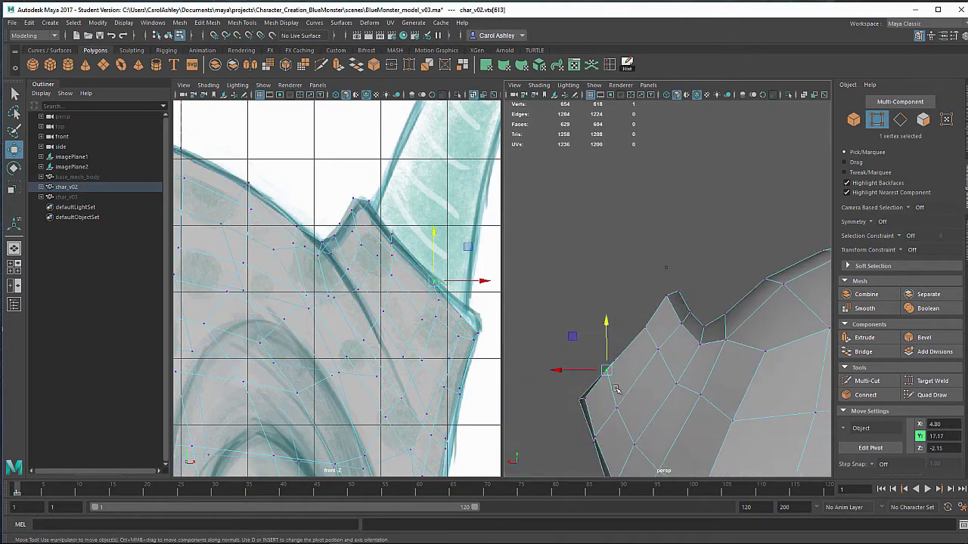
pyautogui.click(668, 299)
pyautogui.click(646, 328)
pyautogui.moveTo(646, 328); pyautogui.dragTo(642, 325)
# Reposition the vertices on the horn base's rear side wall to even out its edge loops
pyautogui.click(658, 348)
pyautogui.click(676, 384)
pyautogui.moveTo(676, 384); pyautogui.dragTo(682, 377)
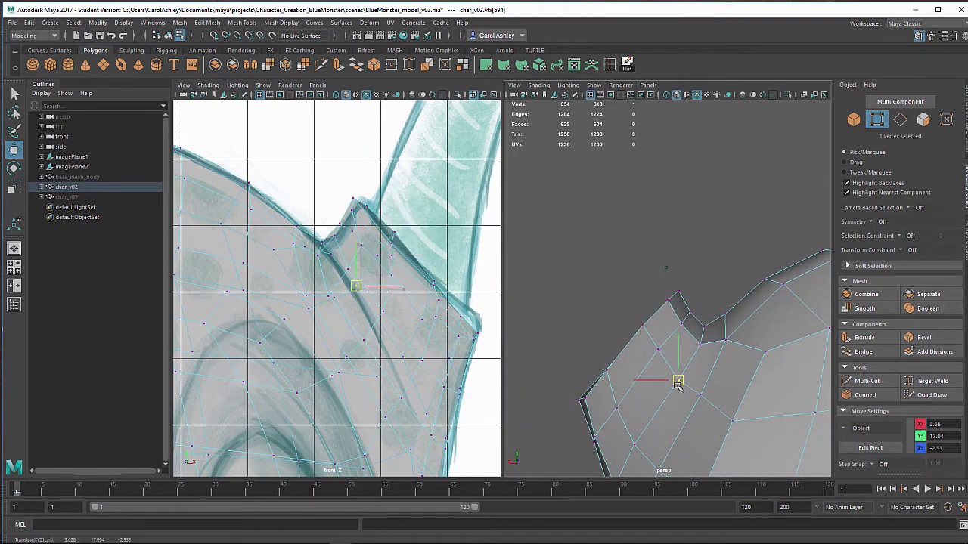
pyautogui.keyDown('alt'); pyautogui.moveTo(611, 441); pyautogui.dragTo(706, 371, button='middle'); pyautogui.keyUp('alt')
pyautogui.click(689, 368)
pyautogui.moveTo(694, 369); pyautogui.dragTo(699, 367)
# Move the two vertices at the end face's lower outer tip along X to match the reference corner
pyautogui.click(708, 420)
pyautogui.keyDown('alt'); pyautogui.moveTo(708, 420); pyautogui.dragTo(756, 434); pyautogui.keyUp('alt')
pyautogui.moveTo(724, 395); pyautogui.dragTo(692, 336)
pyautogui.keyDown('alt'); pyautogui.moveTo(691, 336); pyautogui.dragTo(775, 298); pyautogui.keyUp('alt')
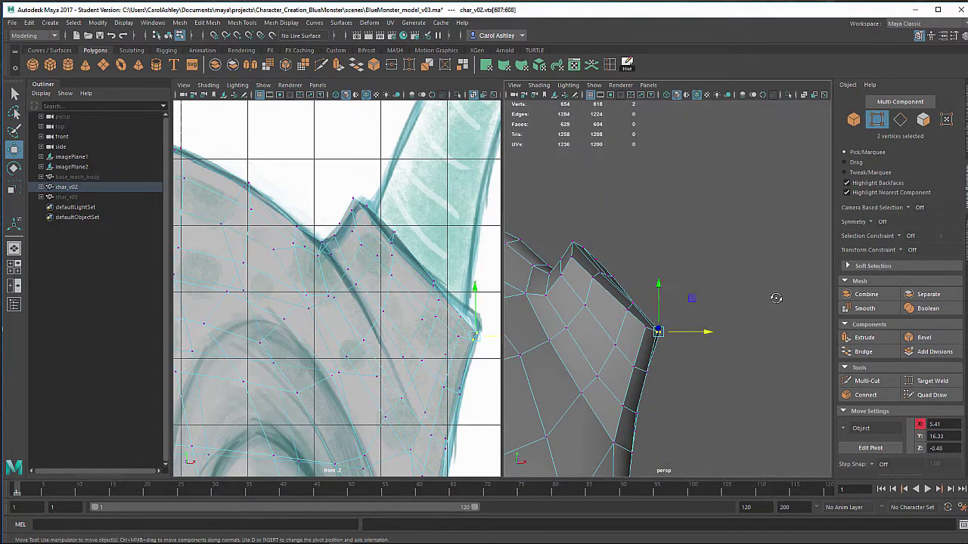
pyautogui.moveTo(661, 298); pyautogui.dragTo(646, 289)
pyautogui.click(645, 324)
# Adjust the end face's interior vertices in height and depth to even out its surface
pyautogui.keyDown('alt'); pyautogui.moveTo(647, 289); pyautogui.dragTo(593, 318); pyautogui.keyUp('alt')
pyautogui.click(759, 316)
pyautogui.moveTo(758, 269); pyautogui.dragTo(705, 307)
pyautogui.click(753, 295)
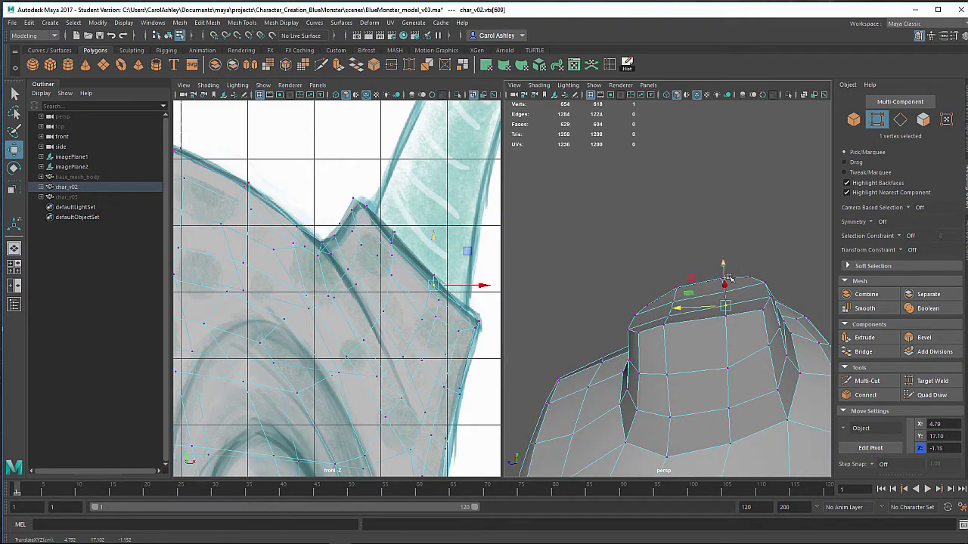
pyautogui.keyDown('alt'); pyautogui.moveTo(618, 351); pyautogui.dragTo(652, 325); pyautogui.keyUp('alt')
pyautogui.click(660, 322)
pyautogui.moveTo(663, 297); pyautogui.dragTo(664, 298)
# Adjust the middle-loop vertices on the horn base's lower side wall to smooth the loop below the rim
pyautogui.click(712, 367)
pyautogui.keyDown('alt'); pyautogui.moveTo(712, 368); pyautogui.dragTo(756, 447); pyautogui.keyUp('alt')
pyautogui.keyDown('alt'); pyautogui.moveTo(606, 367); pyautogui.dragTo(606, 371); pyautogui.keyUp('alt')
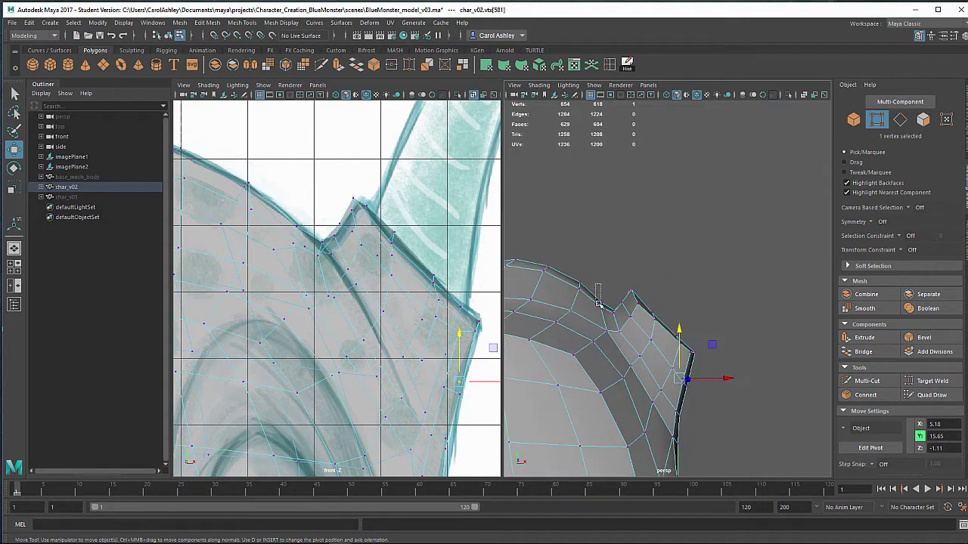
pyautogui.click(602, 302)
pyautogui.keyDown('alt'); pyautogui.moveTo(643, 341); pyautogui.dragTo(502, 333); pyautogui.keyUp('alt')
pyautogui.click(639, 351)
pyautogui.click(672, 376)
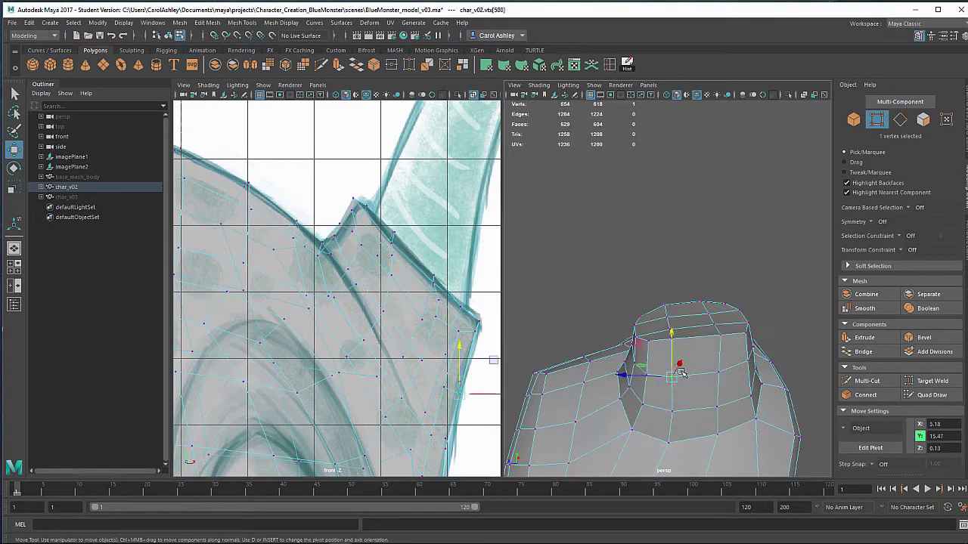
pyautogui.moveTo(656, 377); pyautogui.dragTo(660, 376)
# Move the front rim vertices of the end face and check the horn base against the front reference
pyautogui.click(670, 341)
pyautogui.moveTo(666, 342)
pyautogui.mouseDown()
pyautogui.moveTo(701, 338)
pyautogui.moveTo(742, 387)
pyautogui.moveTo(674, 348)
pyautogui.moveTo(675, 326)
pyautogui.mouseUp()
pyautogui.click(721, 334)
pyautogui.click(671, 344)
pyautogui.keyDown('alt'); pyautogui.moveTo(647, 380); pyautogui.dragTo(562, 369); pyautogui.keyUp('alt')
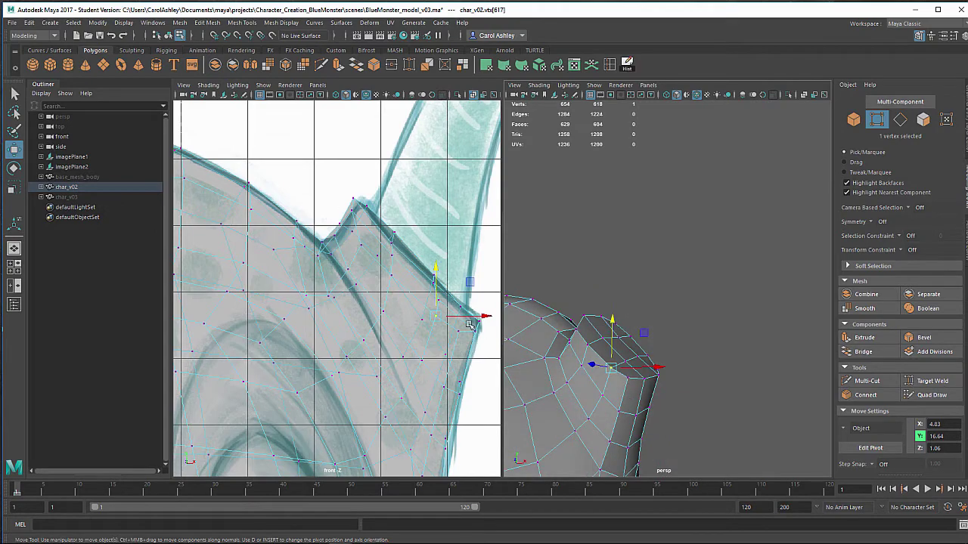
pyautogui.keyDown('alt'); pyautogui.moveTo(469, 325); pyautogui.dragTo(413, 267, button='middle'); pyautogui.keyUp('alt')
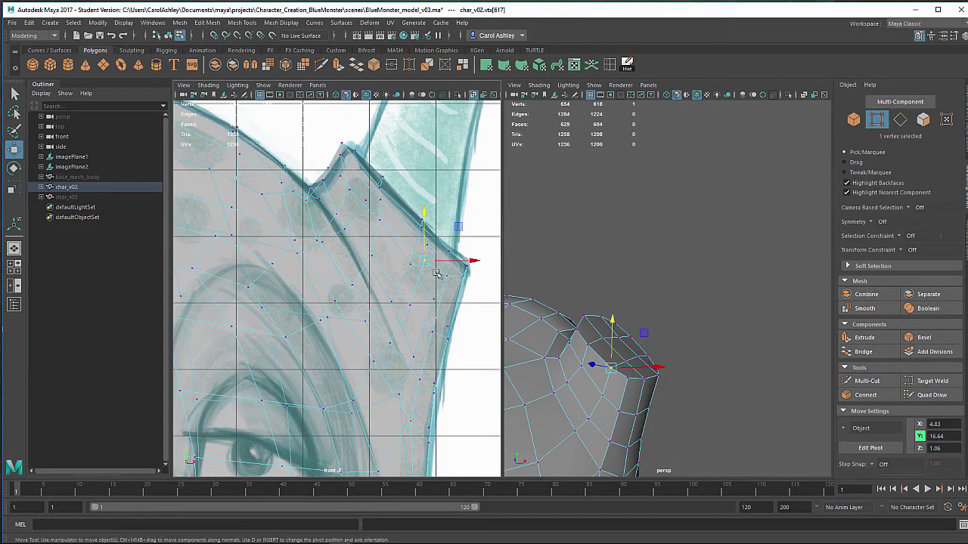
pyautogui.scroll(-6, 425, 302)
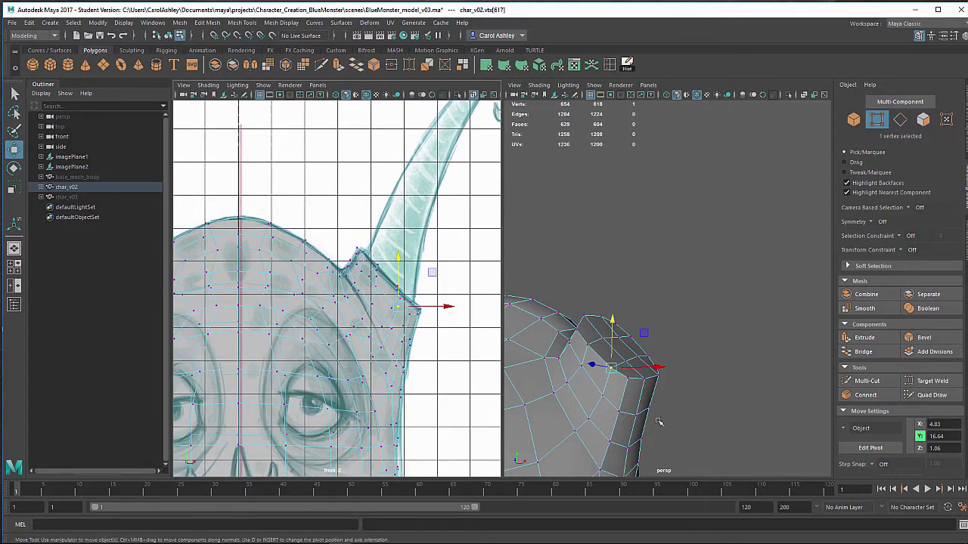
# Leave vertex editing and switch the head mesh to face selection, starting with the horn base's end face
pyautogui.moveTo(658, 422)
pyautogui.keyDown('alt'); pyautogui.mouseDown()
pyautogui.moveTo(707, 416)
pyautogui.moveTo(645, 424)
pyautogui.mouseUp(); pyautogui.keyUp('alt')
pyautogui.keyDown('alt'); pyautogui.moveTo(311, 337); pyautogui.dragTo(428, 318, button='right'); pyautogui.keyUp('alt')
pyautogui.keyDown('alt'); pyautogui.click(400, 321); pyautogui.keyUp('alt')
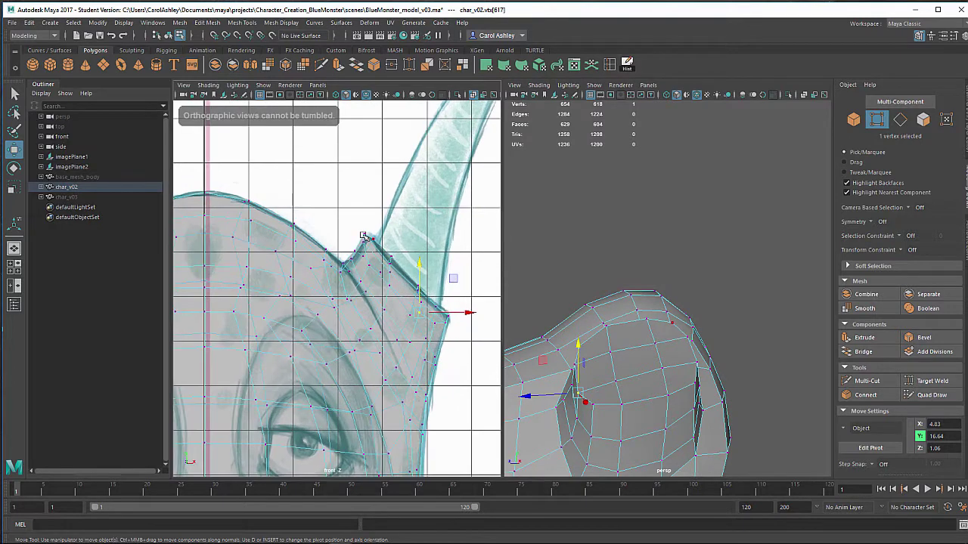
pyautogui.rightClick(652, 346)
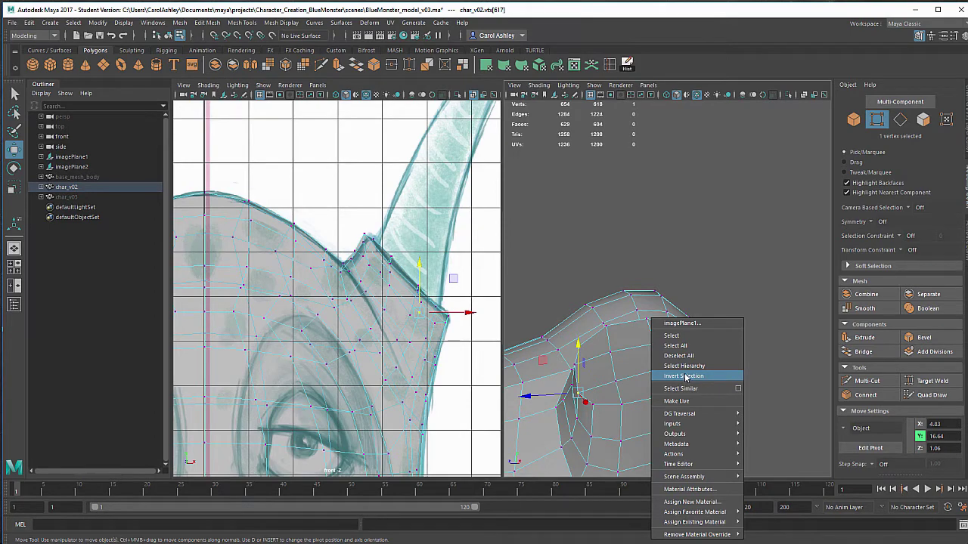
pyautogui.click(655, 355)
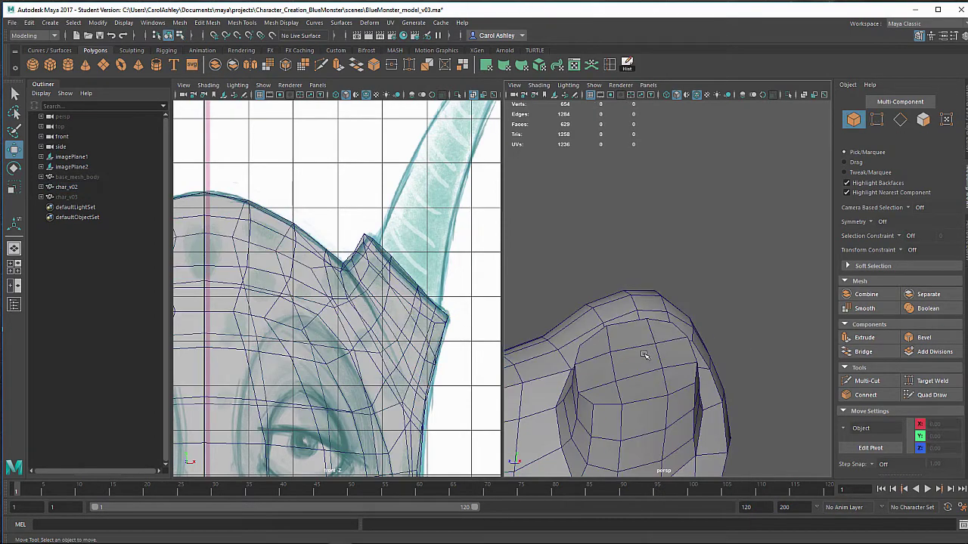
pyautogui.click(643, 355)
pyautogui.moveTo(643, 355); pyautogui.dragTo(641, 271, button='right')
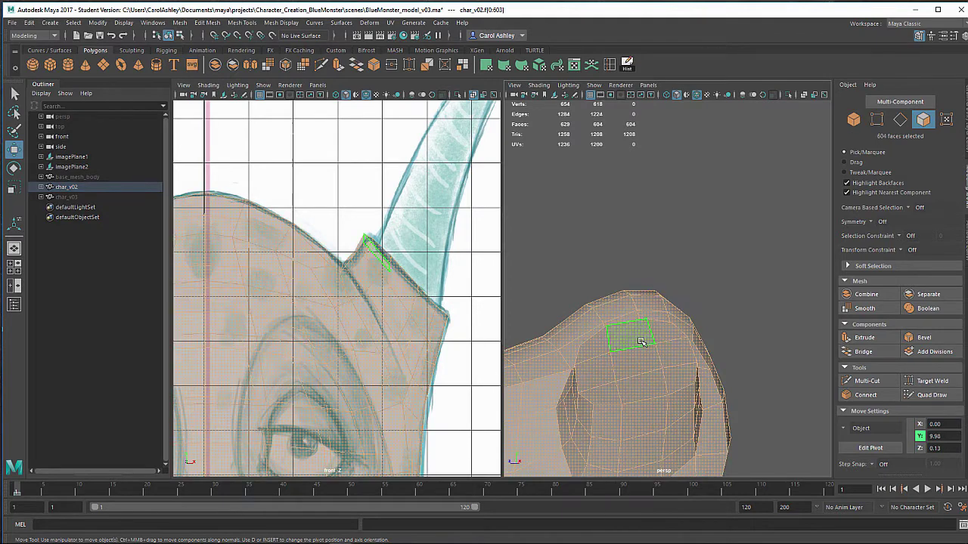
# Select the nine faces of the horn base's end and extrude them, scaling the new faces uniformly inward to about 0.82
pyautogui.click(632, 342)
pyautogui.keyDown('shift'); pyautogui.click(639, 382); pyautogui.keyUp('shift')
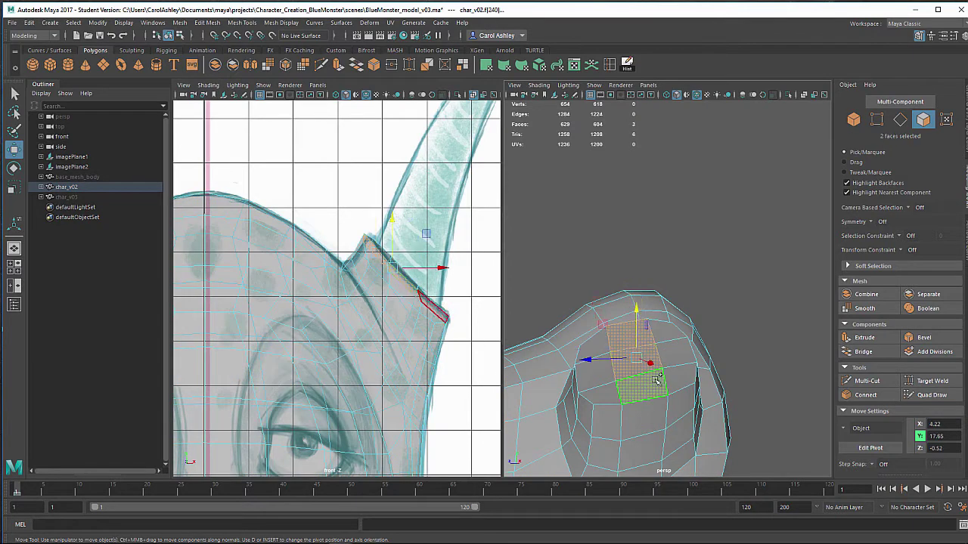
pyautogui.keyDown('shift'); pyautogui.click(681, 376); pyautogui.keyUp('shift')
pyautogui.keyDown('shift'); pyautogui.click(675, 350); pyautogui.keyUp('shift')
pyautogui.keyDown('shift'); pyautogui.click(667, 332); pyautogui.keyUp('shift')
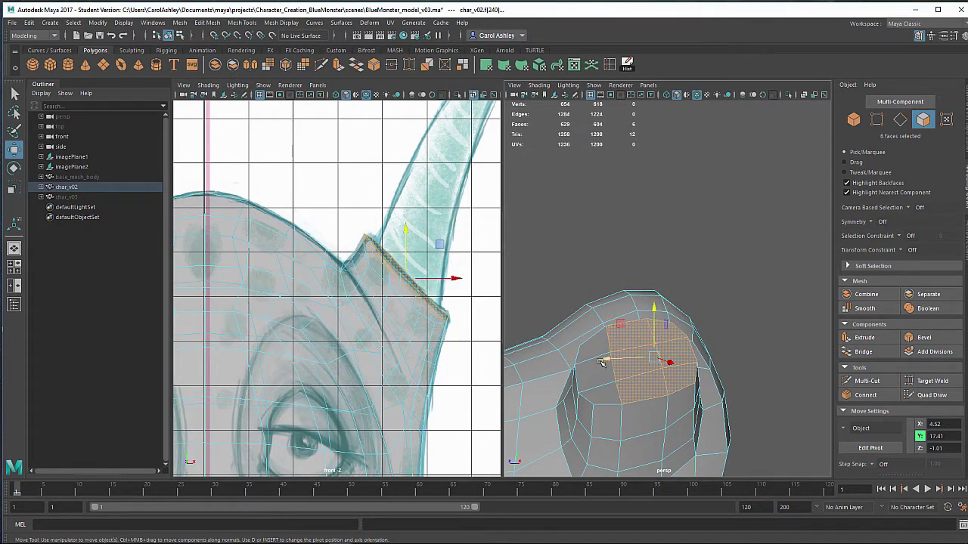
pyautogui.keyDown('shift'); pyautogui.click(592, 344); pyautogui.keyUp('shift')
pyautogui.keyDown('shift'); pyautogui.click(595, 374); pyautogui.keyUp('shift')
pyautogui.keyDown('shift'); pyautogui.click(602, 394); pyautogui.keyUp('shift')
pyautogui.keyDown('alt'); pyautogui.moveTo(608, 415); pyautogui.dragTo(659, 399); pyautogui.keyUp('alt')
pyautogui.hotkey('ctrl', 'e')
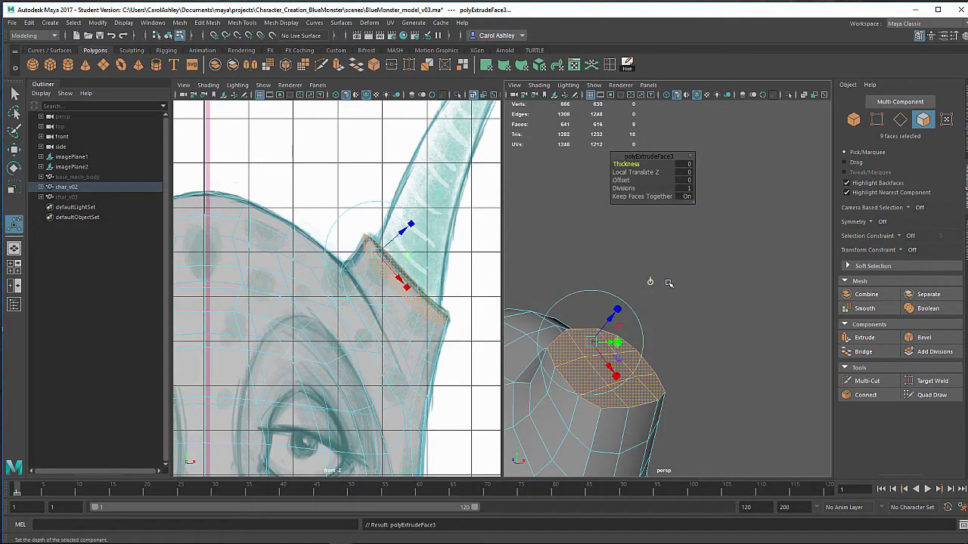
pyautogui.click(649, 283)
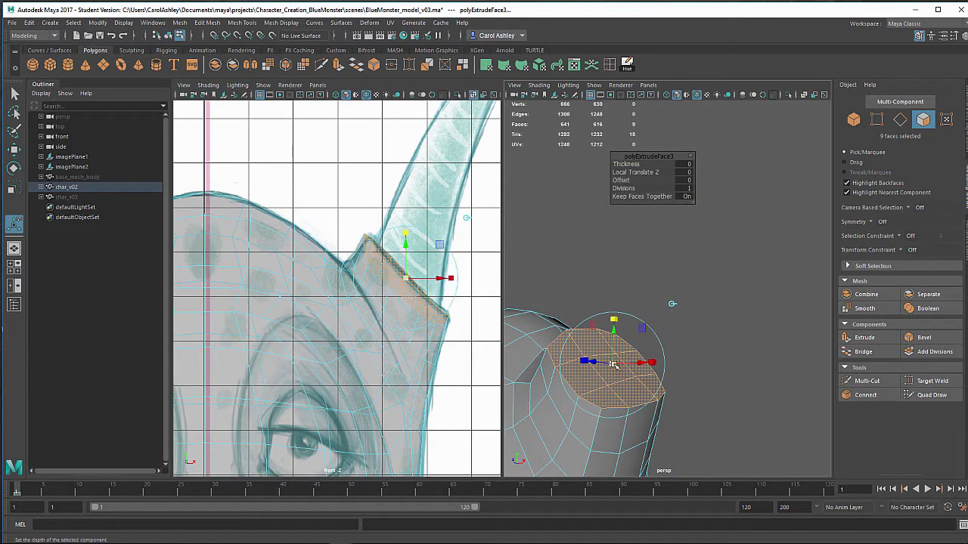
pyautogui.moveTo(613, 366); pyautogui.dragTo(610, 363)
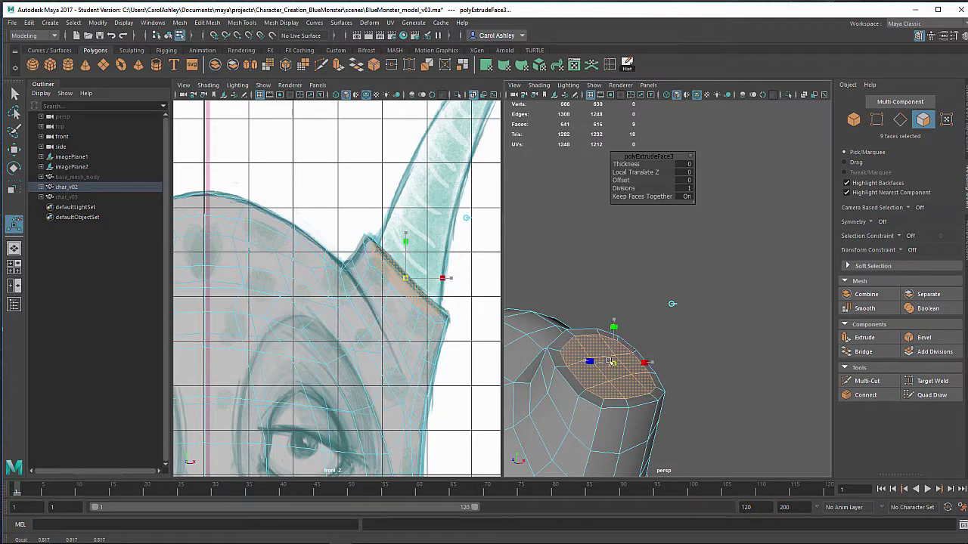
# Extrude the inset end faces again and push them into the horn base with a Local Translate Z of -0.305
pyautogui.scroll(2, 459, 288)
pyautogui.keyDown('alt'); pyautogui.moveTo(460, 289); pyautogui.dragTo(482, 292, button='right'); pyautogui.keyUp('alt')
pyautogui.keyDown('alt'); pyautogui.moveTo(389, 224); pyautogui.dragTo(266, 317, button='middle'); pyautogui.keyUp('alt')
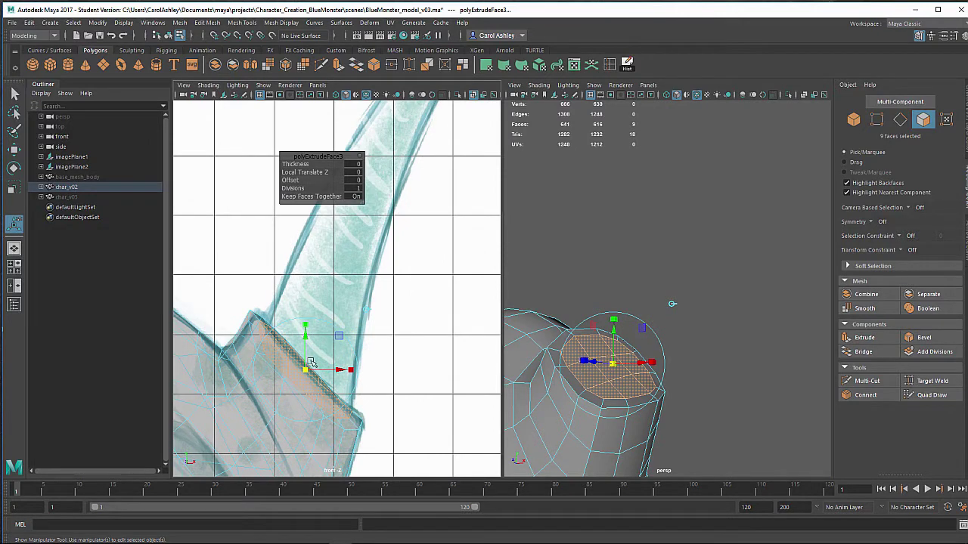
pyautogui.keyDown('alt'); pyautogui.moveTo(556, 363); pyautogui.dragTo(583, 375); pyautogui.keyUp('alt')
pyautogui.hotkey('ctrl', 'e')
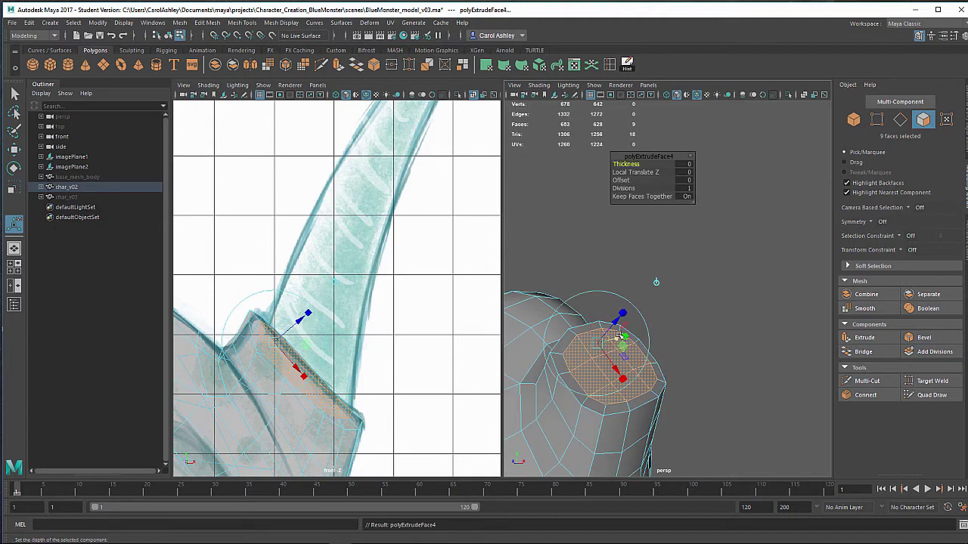
pyautogui.moveTo(615, 320); pyautogui.dragTo(657, 391)
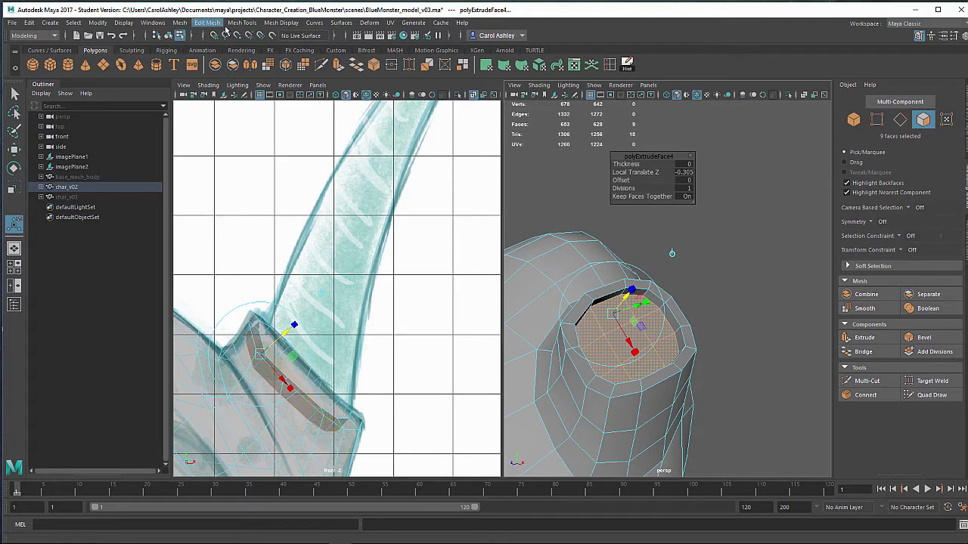
# Extract the recessed end faces into a separate object, expand the char_v02 group and select the extracted piece
pyautogui.click(207, 22)
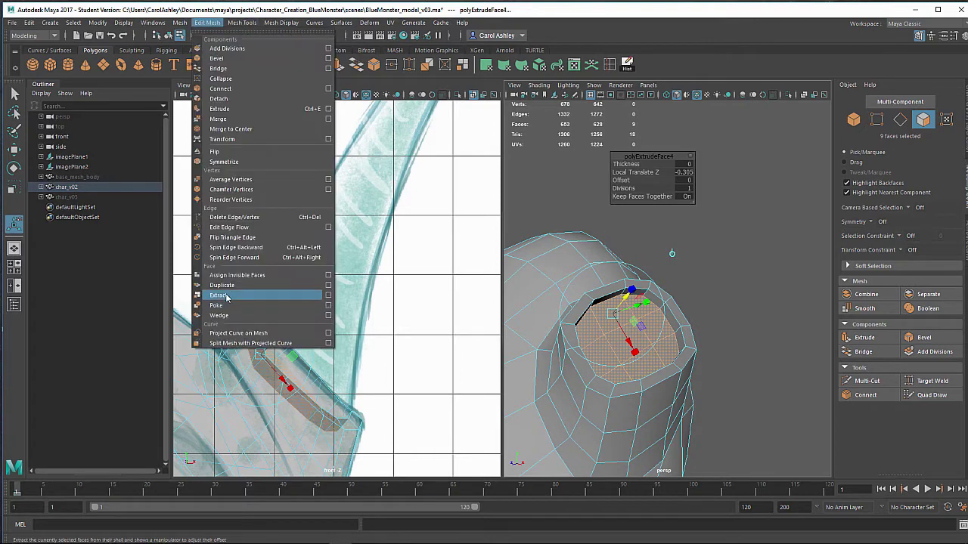
pyautogui.click(219, 295)
pyautogui.click(39, 188)
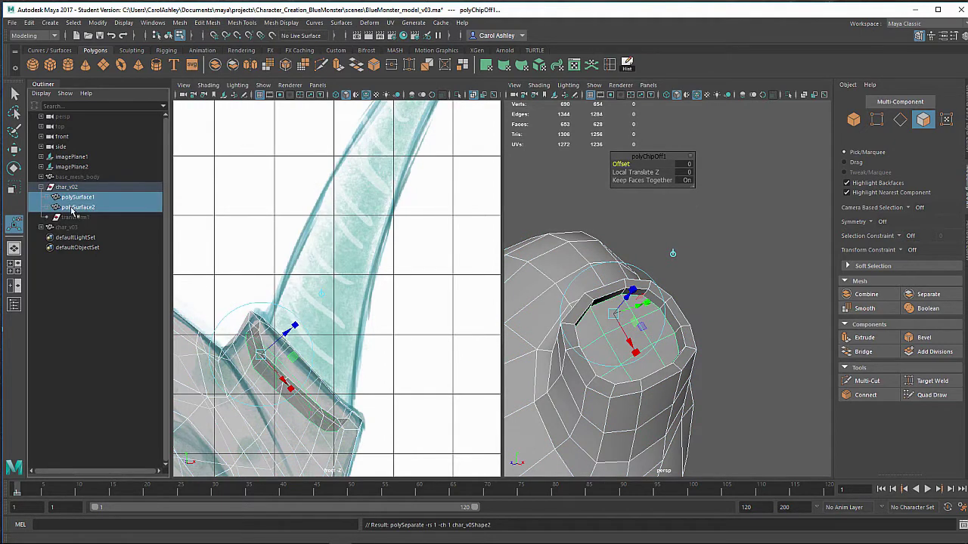
pyautogui.click(76, 207)
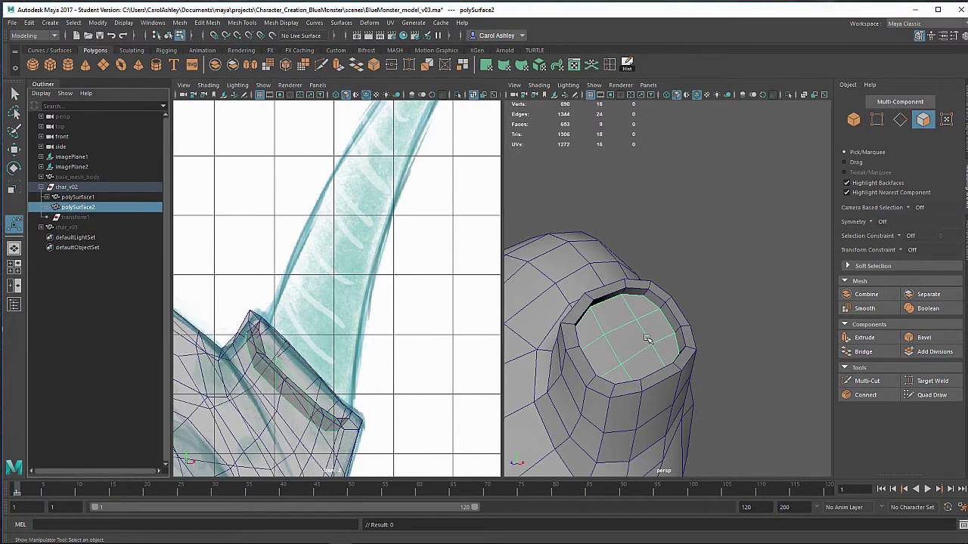
pyautogui.click(78, 198)
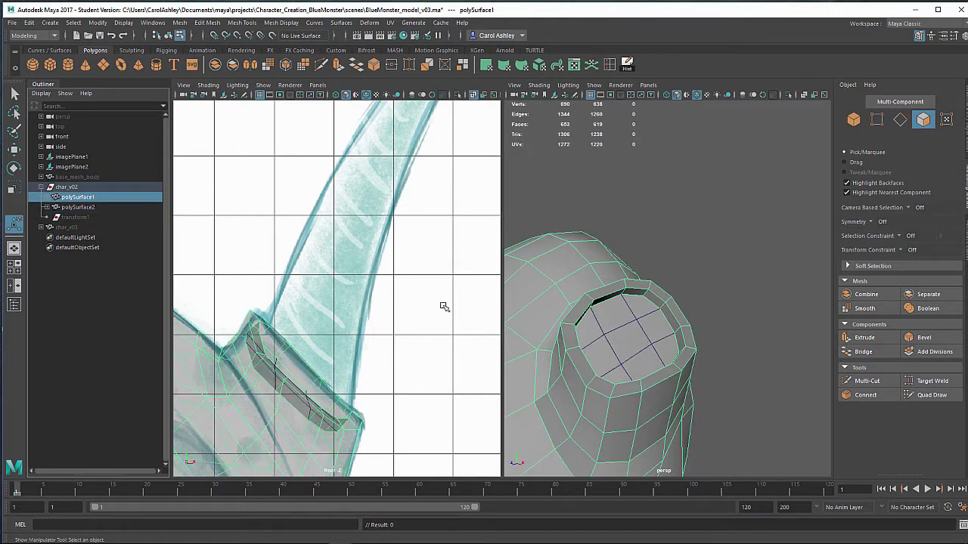
pyautogui.click(78, 207)
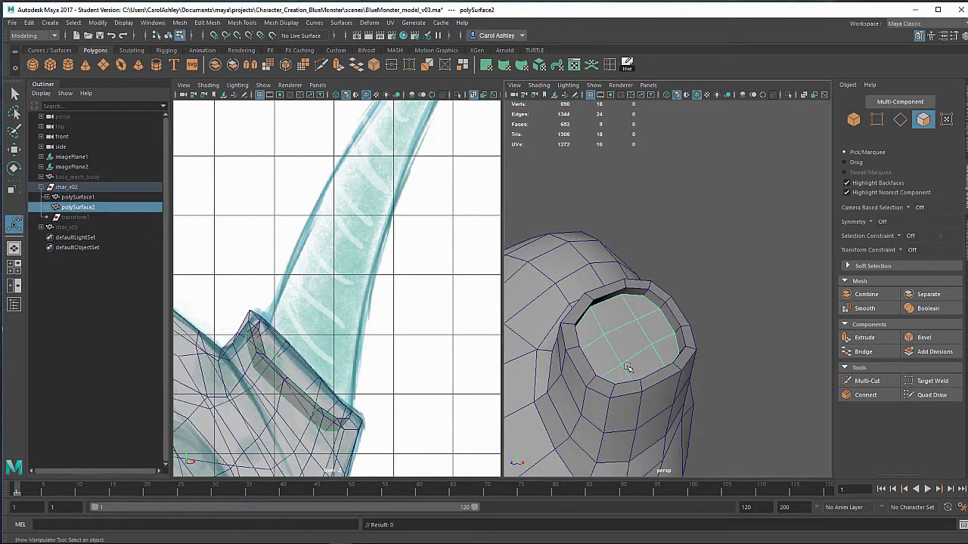
# Switch the extracted piece to face mode with all nine of its faces selected, and compare it with the full horn reference
pyautogui.keyDown('alt'); pyautogui.moveTo(662, 355); pyautogui.dragTo(637, 367); pyautogui.keyUp('alt')
pyautogui.moveTo(627, 353); pyautogui.dragTo(627, 267, button='right')
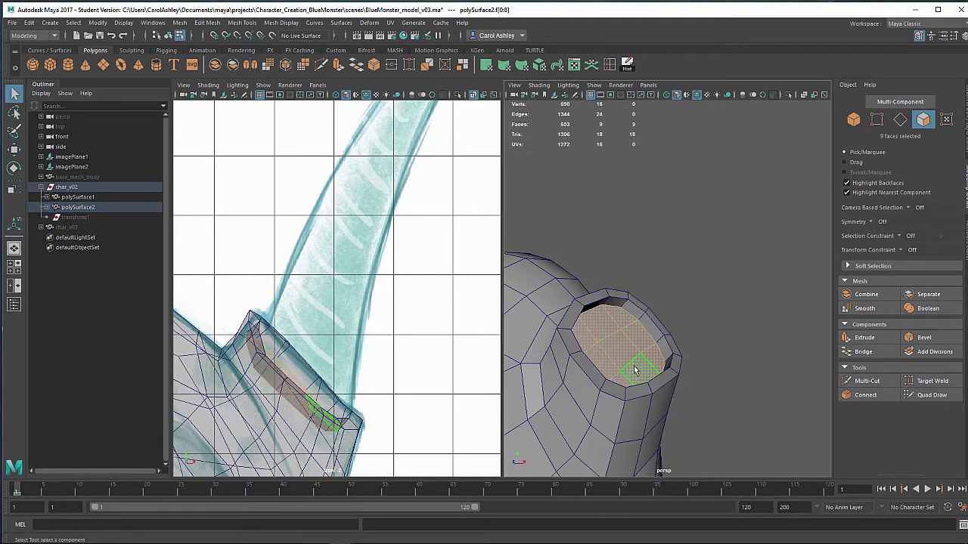
pyautogui.keyDown('alt'); pyautogui.moveTo(635, 369); pyautogui.dragTo(639, 355); pyautogui.keyUp('alt')
pyautogui.keyDown('alt'); pyautogui.moveTo(643, 350); pyautogui.dragTo(560, 357, button='middle'); pyautogui.keyUp('alt')
pyautogui.scroll(-5, 547, 352)
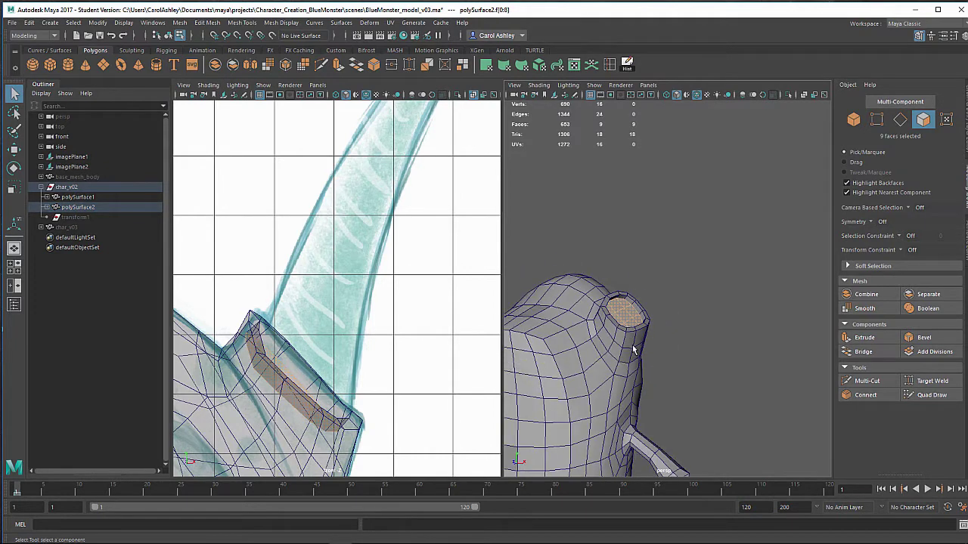
pyautogui.keyDown('alt'); pyautogui.moveTo(633, 349); pyautogui.dragTo(592, 390, button='middle'); pyautogui.keyUp('alt')
pyautogui.keyDown('alt'); pyautogui.moveTo(592, 391); pyautogui.dragTo(616, 307); pyautogui.keyUp('alt')
pyautogui.keyDown('alt'); pyautogui.moveTo(616, 308); pyautogui.dragTo(632, 335, button='middle'); pyautogui.keyUp('alt')
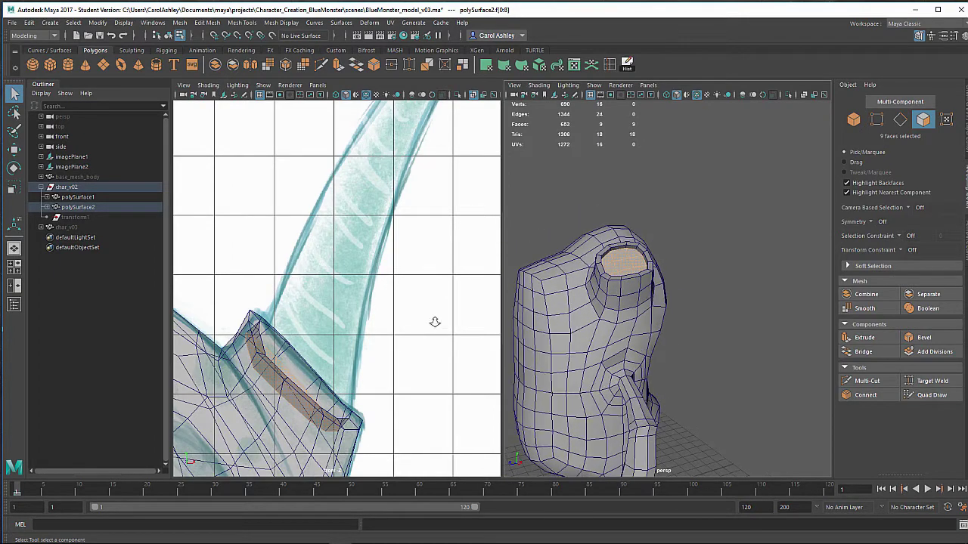
pyautogui.keyDown('alt'); pyautogui.moveTo(434, 322); pyautogui.dragTo(393, 298, button='right'); pyautogui.keyUp('alt')
pyautogui.keyDown('alt'); pyautogui.moveTo(391, 299); pyautogui.dragTo(392, 338, button='middle'); pyautogui.keyUp('alt')
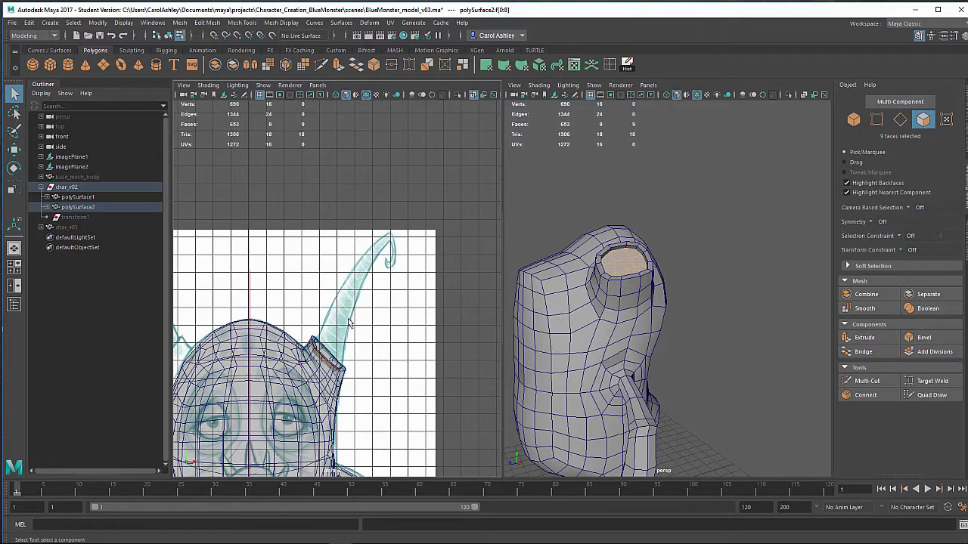
pyautogui.keyDown('alt'); pyautogui.moveTo(631, 342); pyautogui.dragTo(605, 344); pyautogui.keyUp('alt')
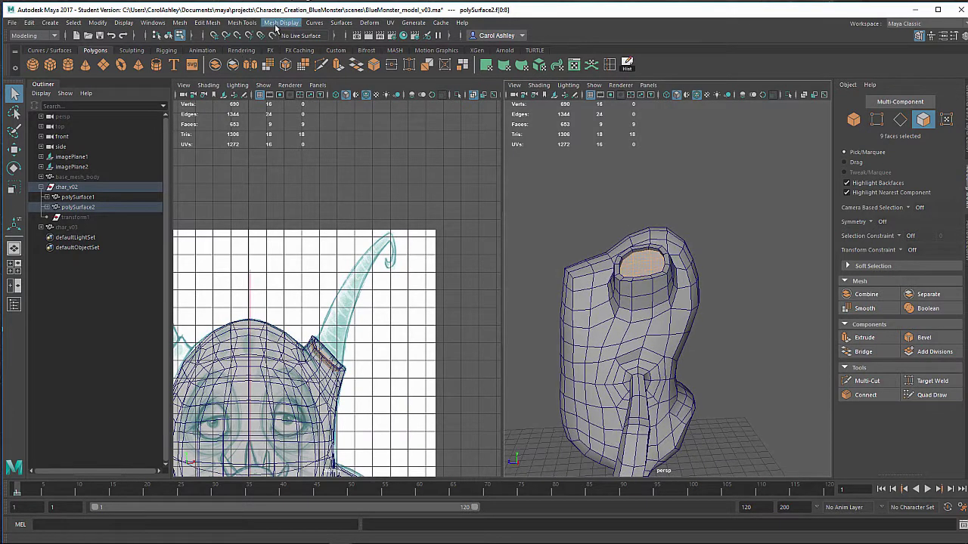
# Extrude the nine faces with 4 divisions, a generated curve and a taper of 1
pyautogui.click(243, 22)
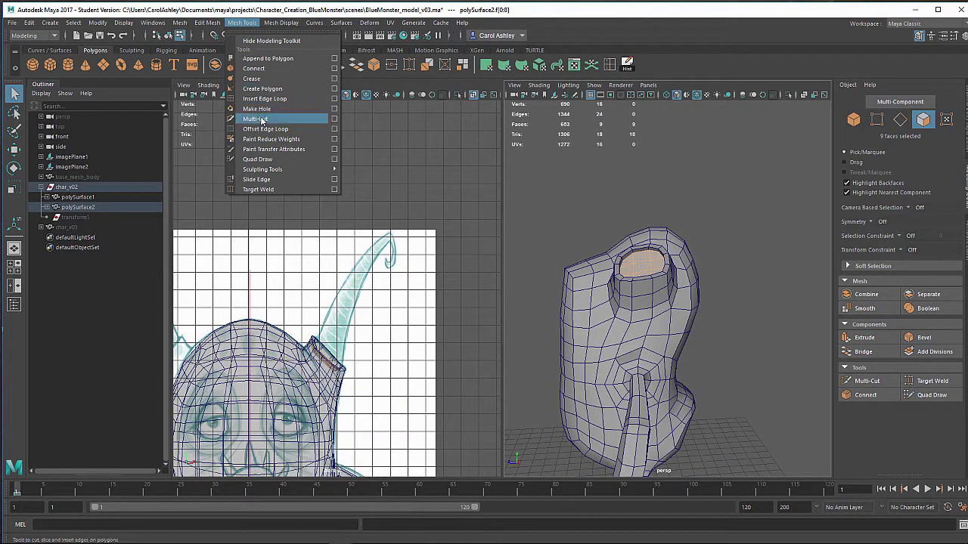
pyautogui.moveTo(208, 24)
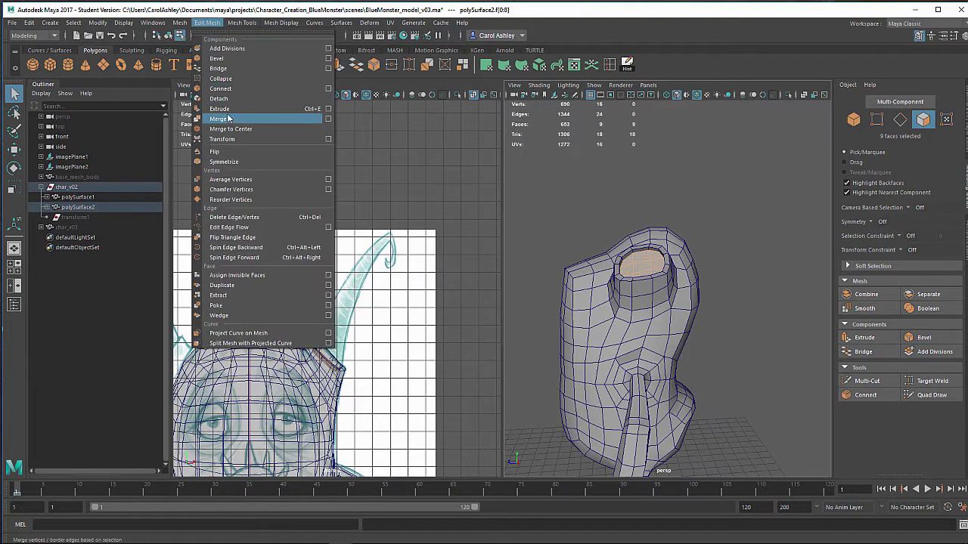
pyautogui.click(328, 109)
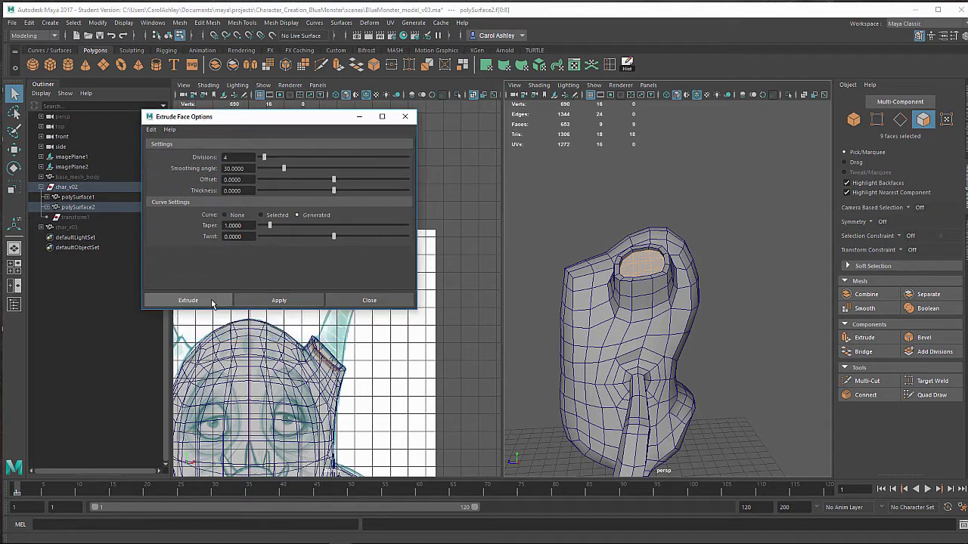
pyautogui.click(188, 300)
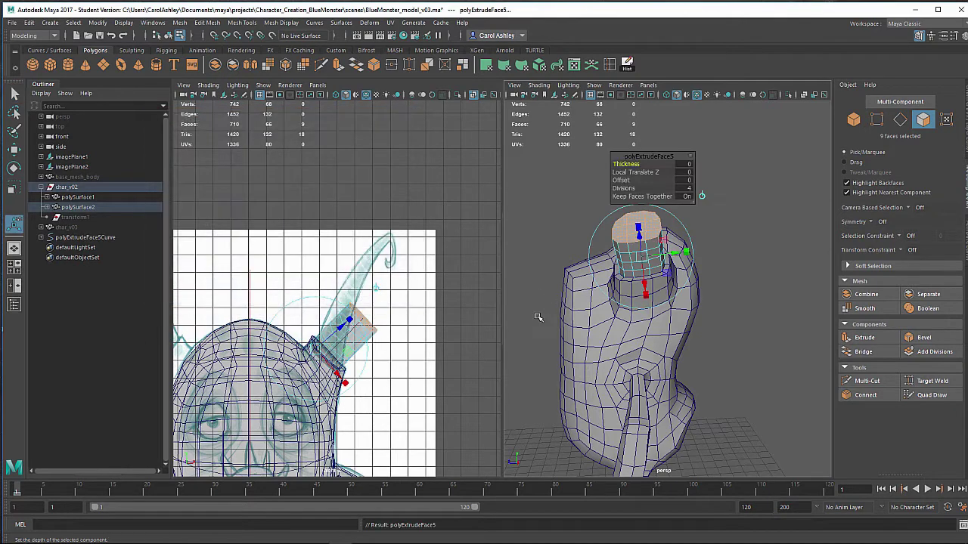
# Set the horn extrusion's Taper to 0.2 and inspect the tapered shape around its tip
pyautogui.keyDown('alt'); pyautogui.moveTo(539, 318); pyautogui.dragTo(583, 363); pyautogui.keyUp('alt')
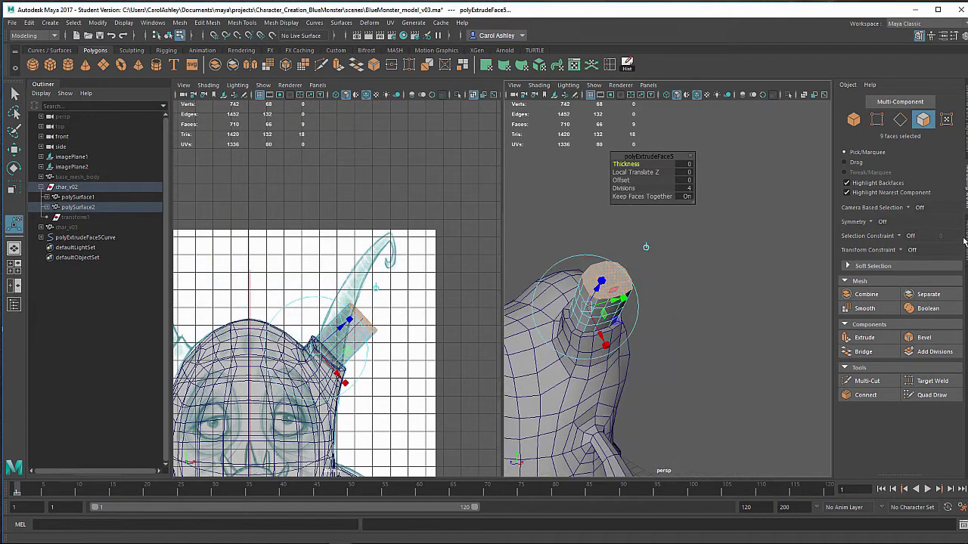
pyautogui.click(955, 36)
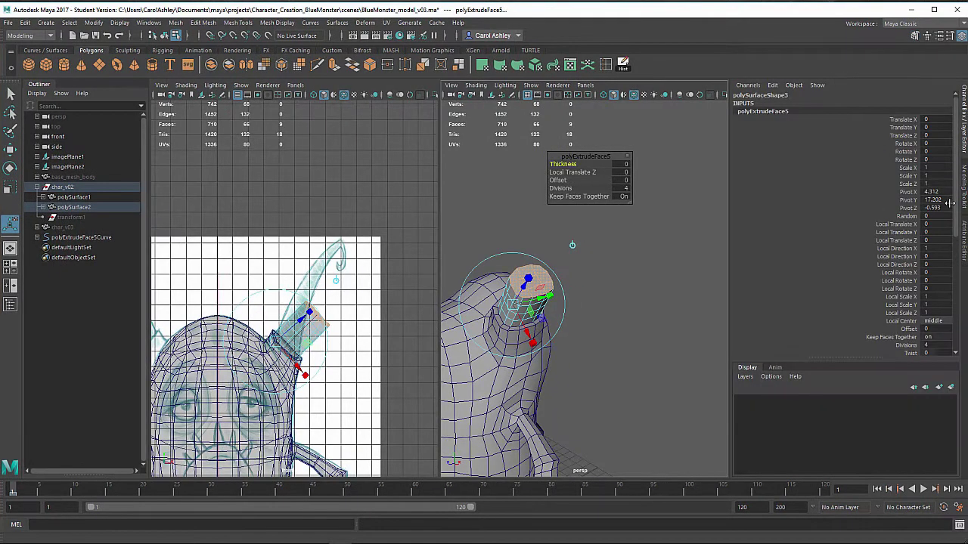
pyautogui.scroll(-5, 956, 267)
pyautogui.click(911, 224)
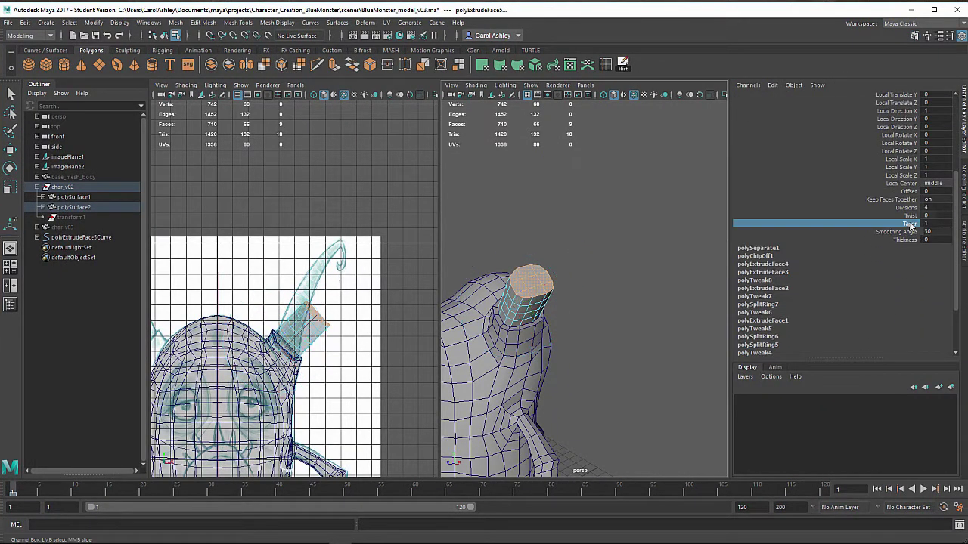
pyautogui.moveTo(669, 230); pyautogui.dragTo(664, 230, button='middle')
pyautogui.keyDown('alt'); pyautogui.moveTo(665, 231); pyautogui.dragTo(743, 249, button='right'); pyautogui.keyUp('alt')
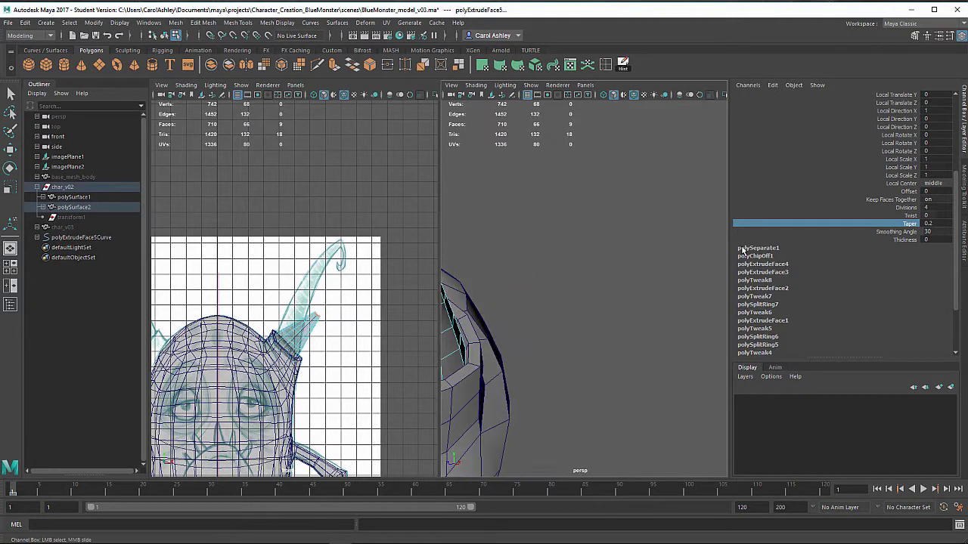
pyautogui.keyDown('alt'); pyautogui.moveTo(598, 274); pyautogui.dragTo(689, 270, button='middle'); pyautogui.keyUp('alt')
pyautogui.keyDown('alt'); pyautogui.moveTo(689, 270); pyautogui.dragTo(592, 316); pyautogui.keyUp('alt')
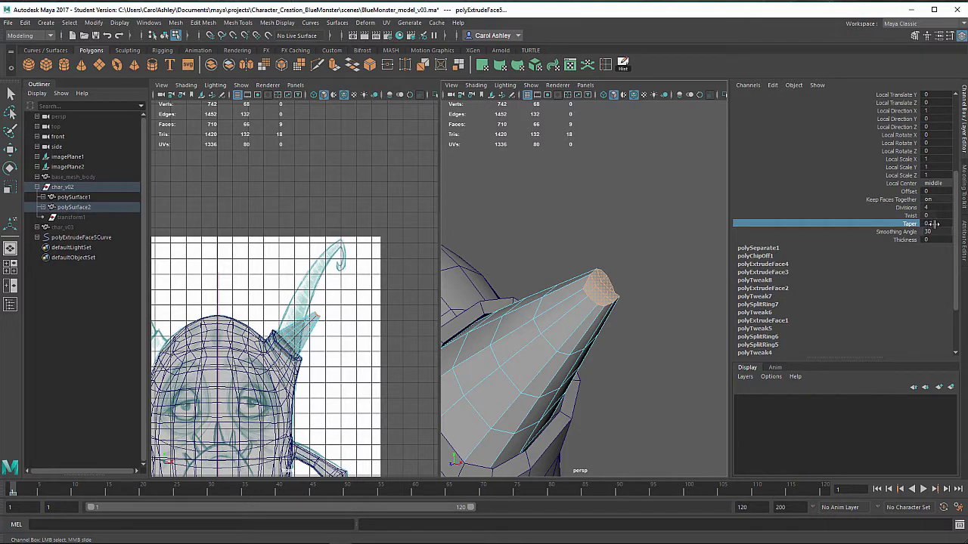
pyautogui.keyDown('alt'); pyautogui.moveTo(614, 308); pyautogui.dragTo(588, 316); pyautogui.keyUp('alt')
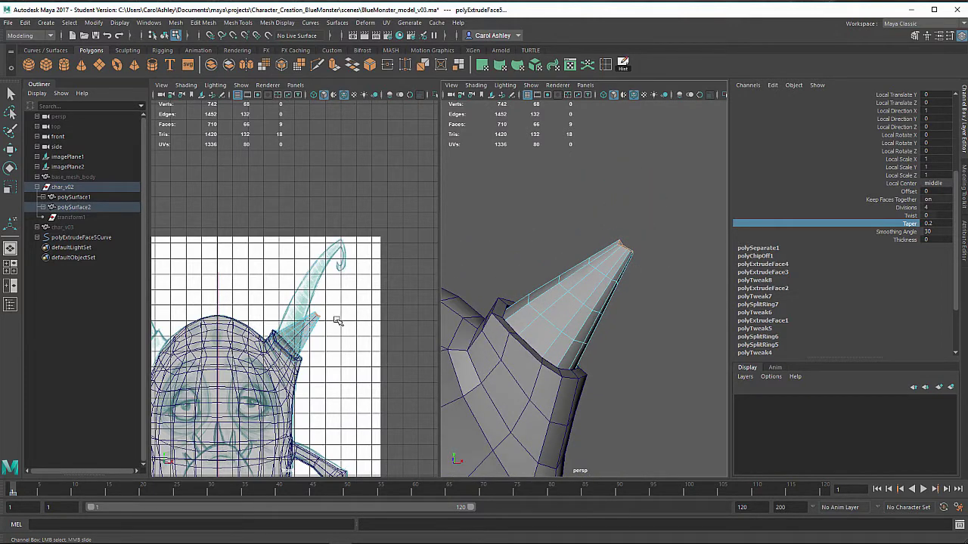
# Return to object selection and show the perspective view in wireframe to expose the curve inside the horn
pyautogui.click(164, 35)
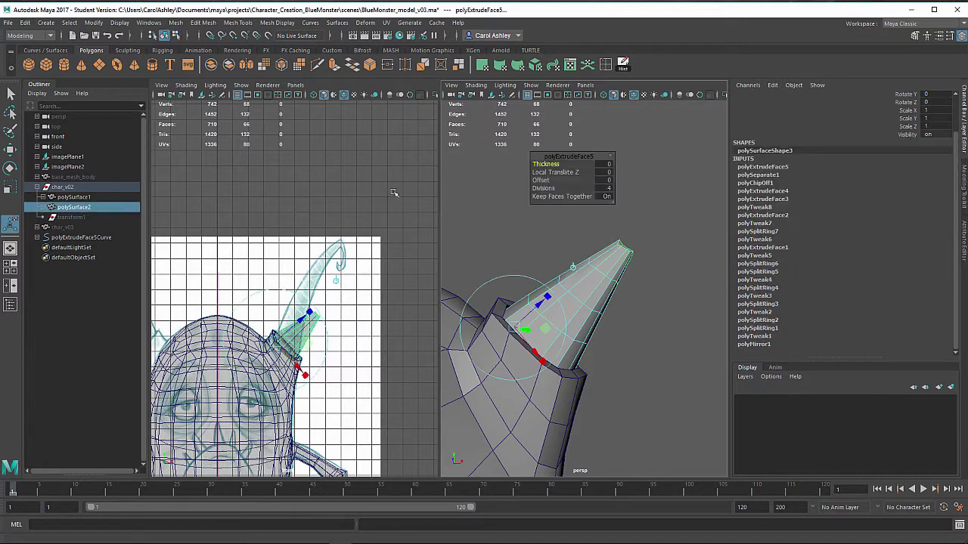
pyautogui.keyDown('alt'); pyautogui.moveTo(611, 271); pyautogui.dragTo(616, 271, button='right'); pyautogui.keyUp('alt')
pyautogui.scroll(2, 617, 270)
pyautogui.press('4')
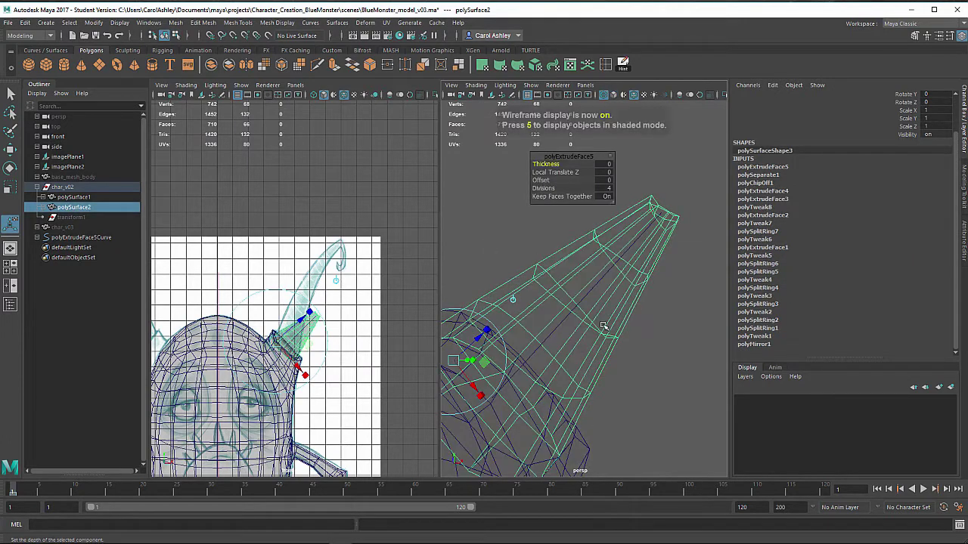
pyautogui.keyDown('alt'); pyautogui.moveTo(587, 310); pyautogui.dragTo(601, 288, button='middle'); pyautogui.keyUp('alt')
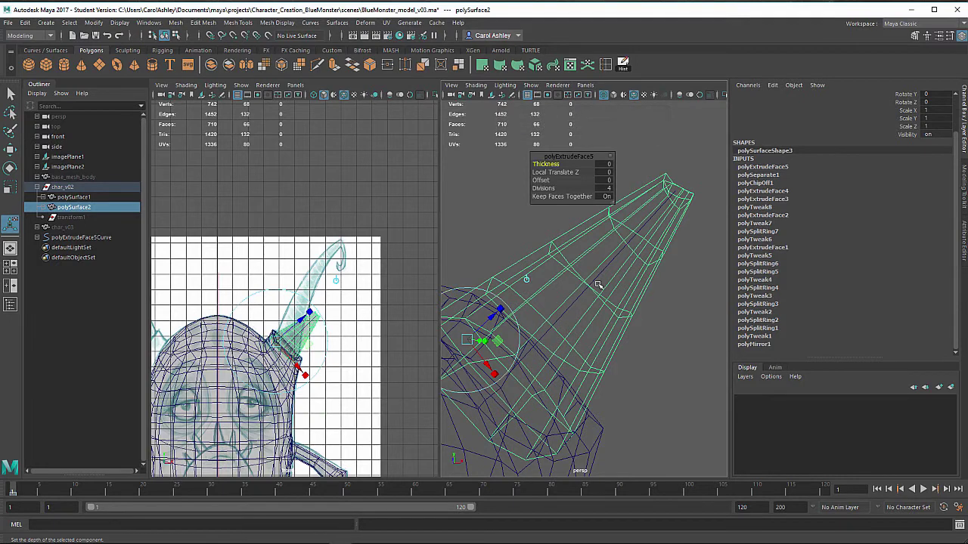
# Show the horn curve's control vertices and move the end and middle ones so the extrusion follows the front reference up to its tip
pyautogui.moveTo(592, 266); pyautogui.dragTo(560, 266, button='right')
pyautogui.moveTo(642, 133); pyautogui.dragTo(658, 263)
pyautogui.press('e')
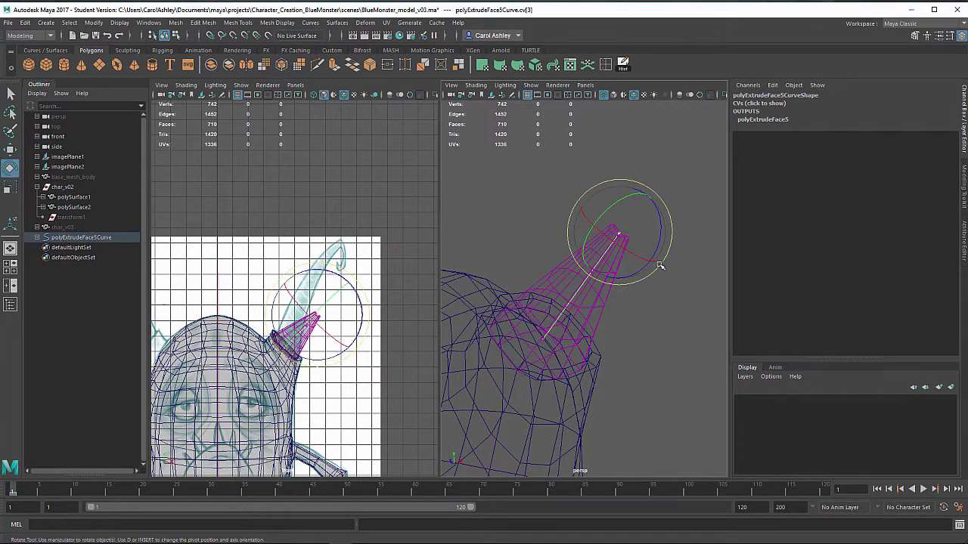
pyautogui.press('w')
pyautogui.moveTo(635, 195); pyautogui.dragTo(625, 142)
pyautogui.click(309, 326)
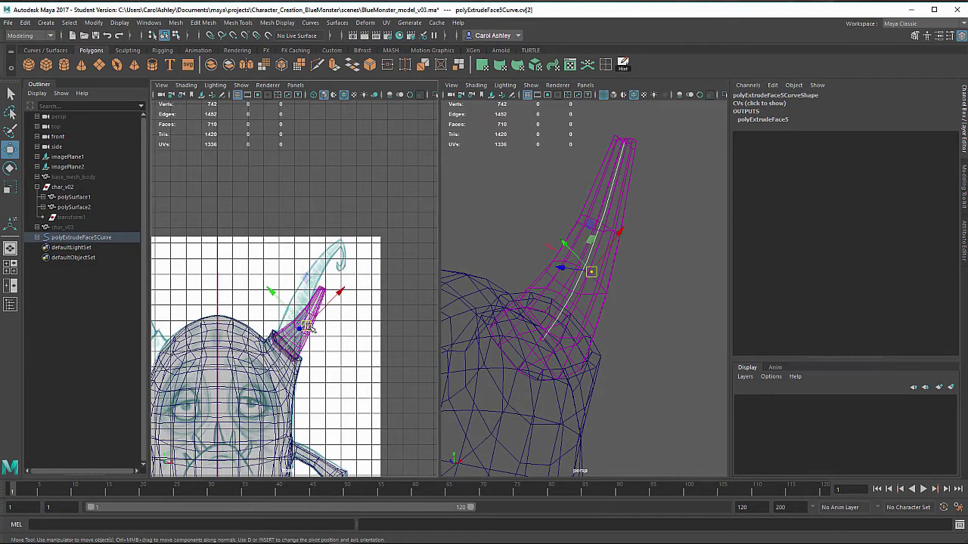
pyautogui.moveTo(310, 329)
pyautogui.mouseDown()
pyautogui.moveTo(297, 310)
pyautogui.moveTo(320, 291)
pyautogui.moveTo(338, 242)
pyautogui.mouseUp()
pyautogui.click(323, 291)
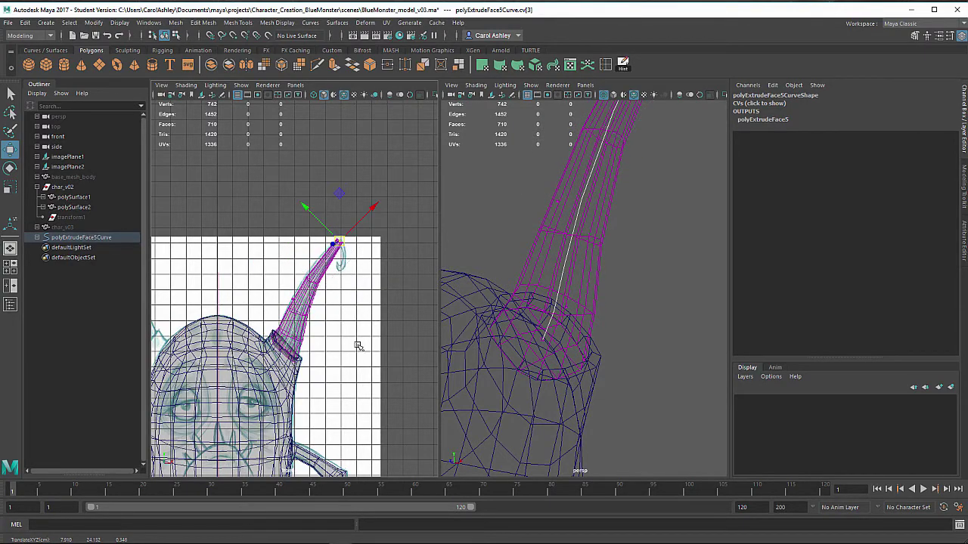
# Move the horn curve's end control vertex backward in depth to about 7.4, 23.4, -2.4
pyautogui.keyDown('alt'); pyautogui.moveTo(655, 283); pyautogui.dragTo(532, 266); pyautogui.keyUp('alt')
pyautogui.moveTo(525, 186); pyautogui.dragTo(569, 182)
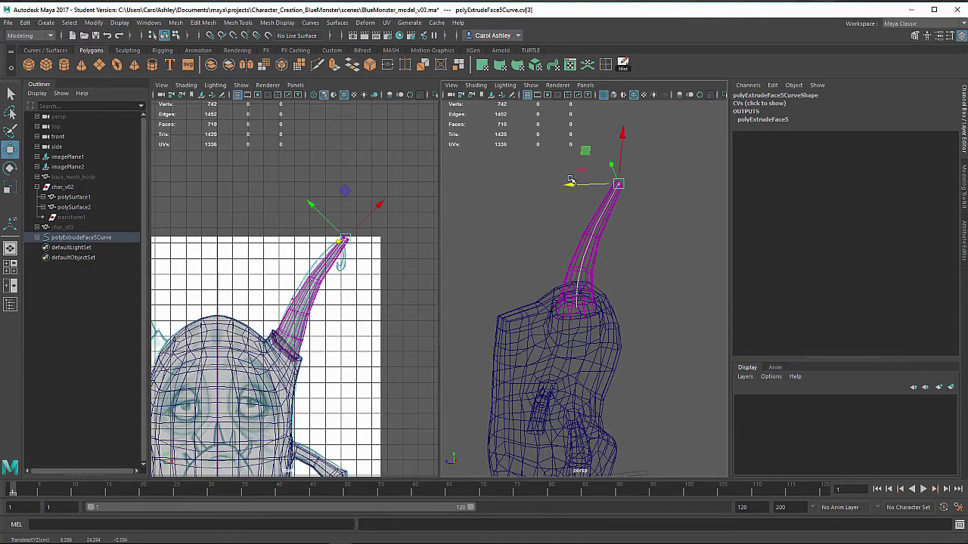
pyautogui.keyDown('alt'); pyautogui.moveTo(559, 216); pyautogui.dragTo(624, 235); pyautogui.keyUp('alt')
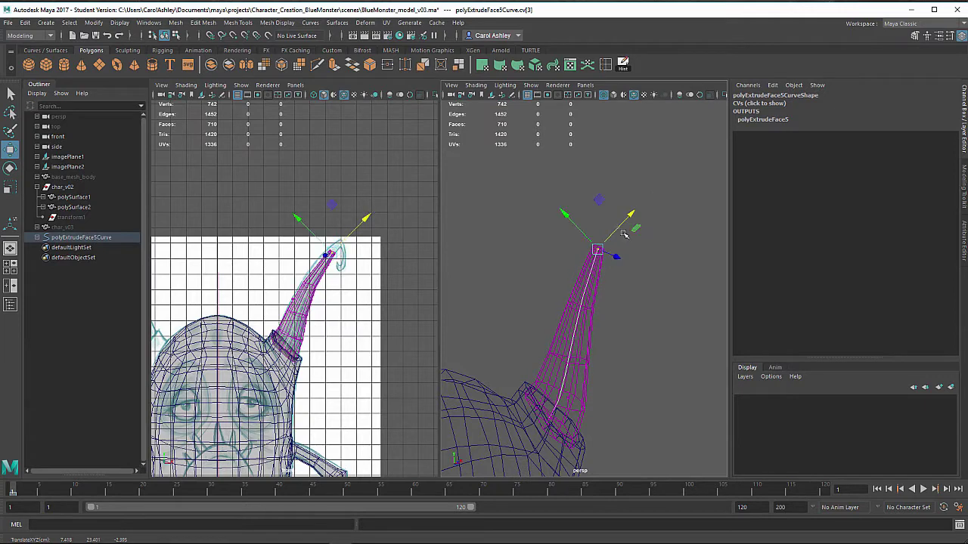
pyautogui.keyDown('alt'); pyautogui.moveTo(595, 326); pyautogui.dragTo(563, 316); pyautogui.keyUp('alt')
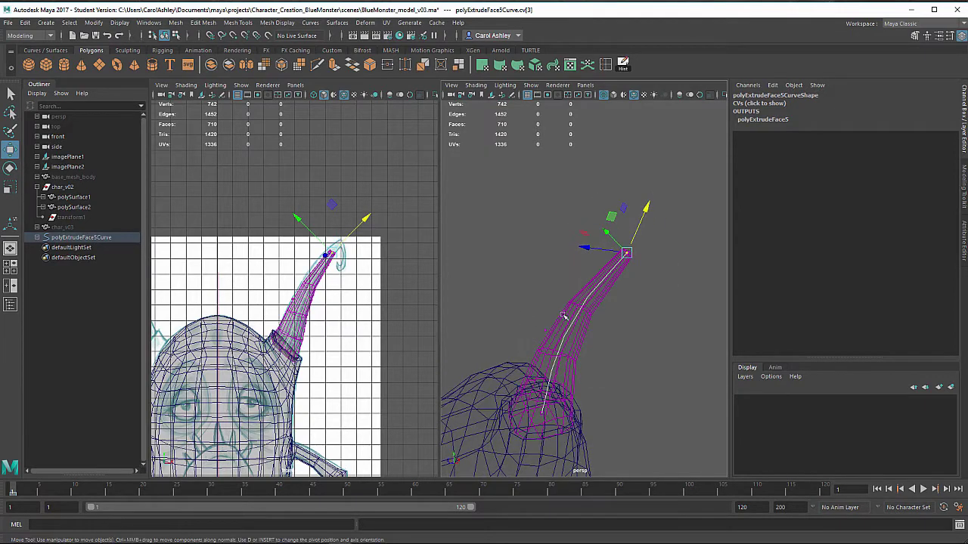
# Move the curve's third control vertex to about 5.3, 20.8, -0.6 to soften the bend in the upper horn
pyautogui.click(599, 323)
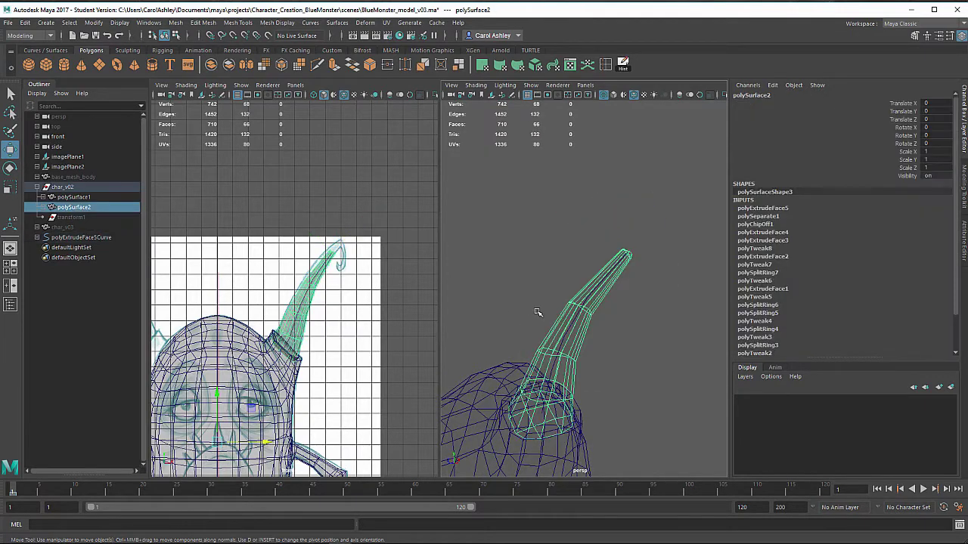
pyautogui.hotkey('ctrl', 'z')
pyautogui.click(545, 332)
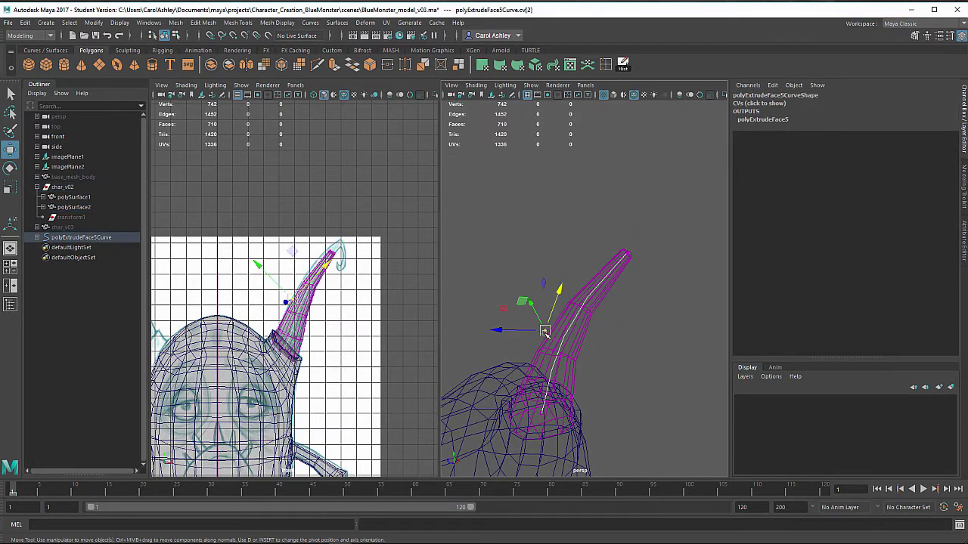
pyautogui.moveTo(544, 331)
pyautogui.mouseDown()
pyautogui.moveTo(550, 313)
pyautogui.moveTo(558, 320)
pyautogui.mouseUp()
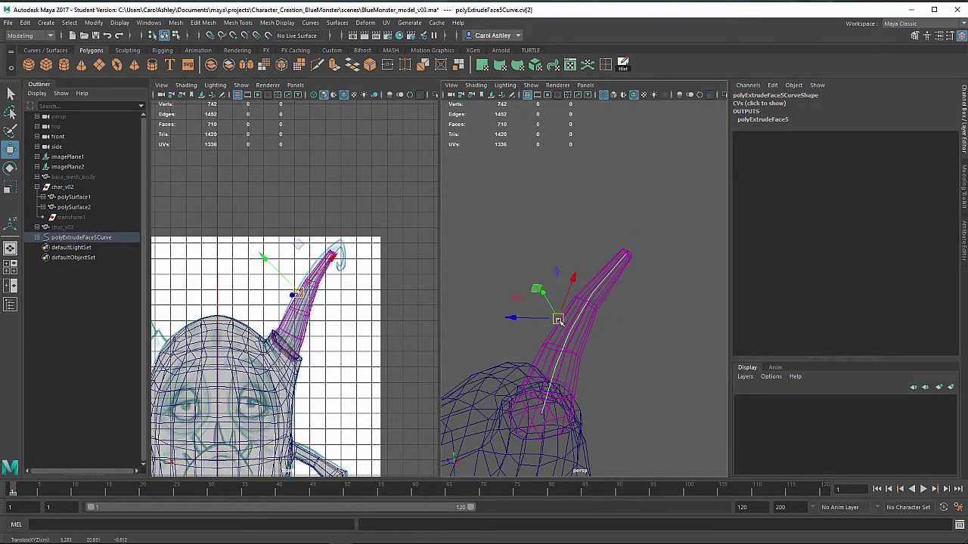
# Adjust the curve's second control vertex near the horn base and return the perspective view to shaded display
pyautogui.keyDown('alt'); pyautogui.moveTo(538, 379); pyautogui.dragTo(616, 364); pyautogui.keyUp('alt')
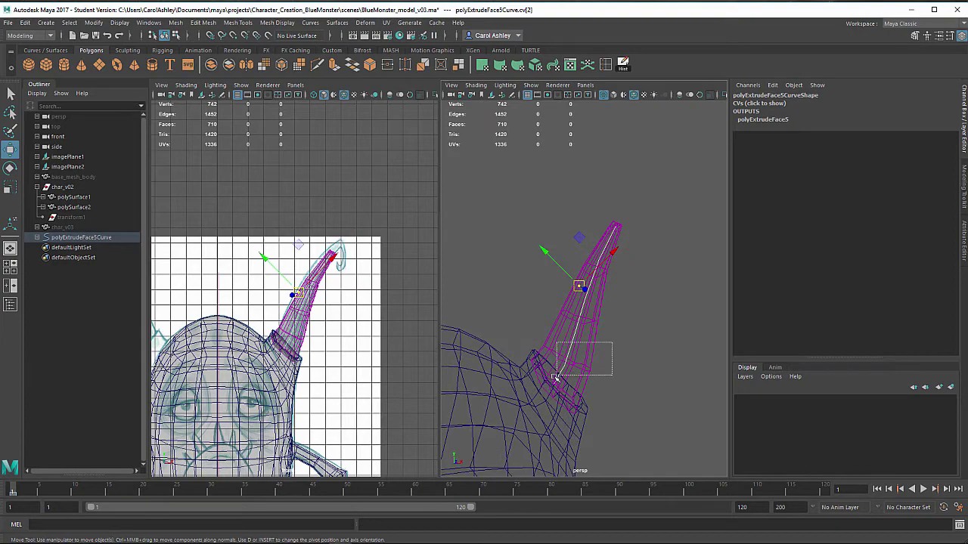
pyautogui.moveTo(555, 377); pyautogui.dragTo(644, 351)
pyautogui.moveTo(616, 258); pyautogui.dragTo(620, 260)
pyautogui.keyDown('alt'); pyautogui.moveTo(621, 329); pyautogui.dragTo(567, 309); pyautogui.keyUp('alt')
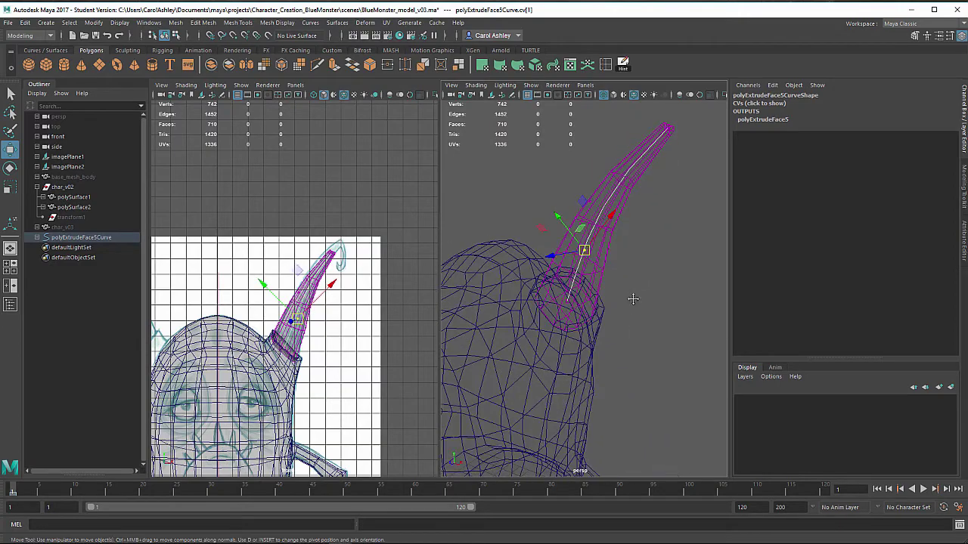
pyautogui.keyDown('alt'); pyautogui.moveTo(632, 299); pyautogui.dragTo(563, 378); pyautogui.keyUp('alt')
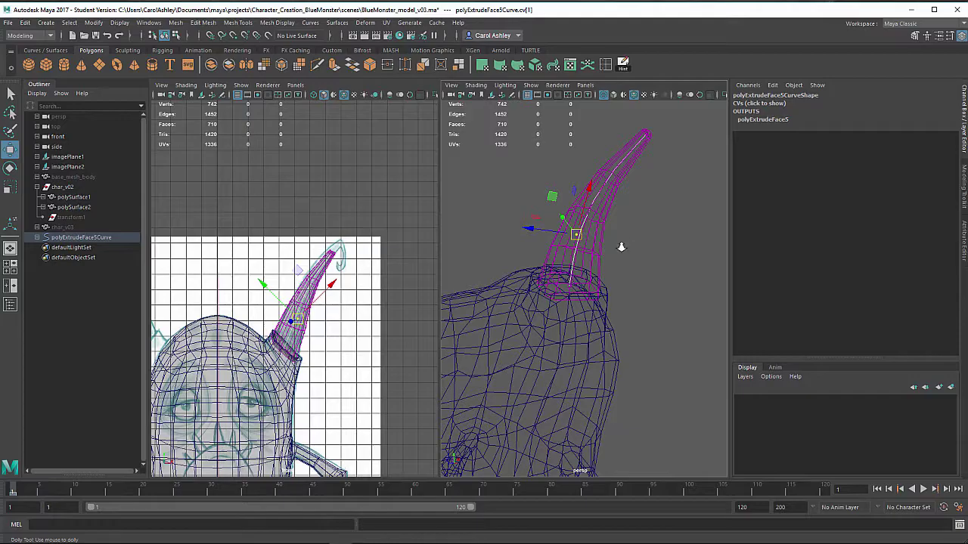
pyautogui.moveTo(589, 249)
pyautogui.mouseDown()
pyautogui.moveTo(602, 263)
pyautogui.moveTo(503, 307)
pyautogui.moveTo(462, 387)
pyautogui.moveTo(426, 388)
pyautogui.moveTo(534, 371)
pyautogui.moveTo(668, 371)
pyautogui.moveTo(600, 370)
pyautogui.moveTo(633, 380)
pyautogui.moveTo(579, 367)
pyautogui.mouseUp()
pyautogui.press('5')
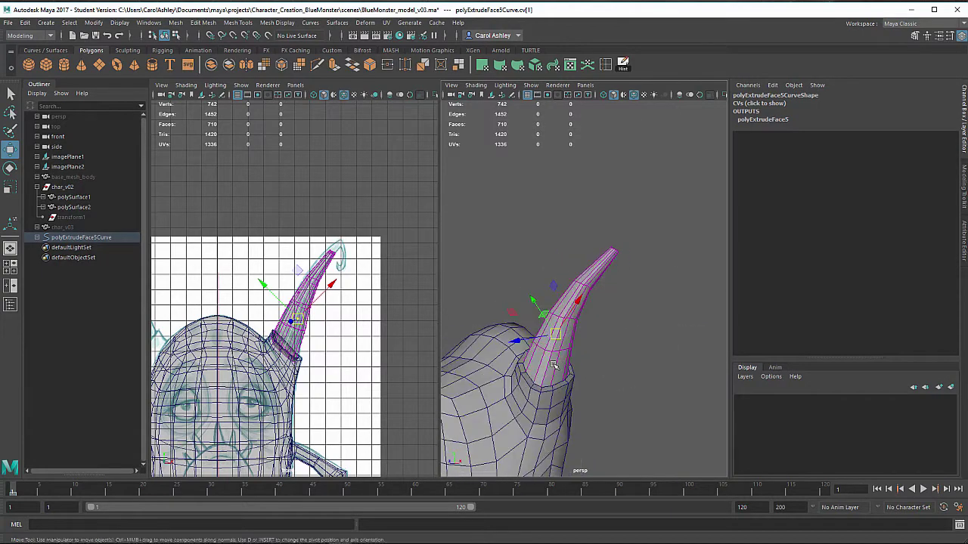
# Switch the horn to face mode and select only the nine faces that cap its tip
pyautogui.keyDown('alt'); pyautogui.moveTo(579, 367); pyautogui.dragTo(662, 369, button='right'); pyautogui.keyUp('alt')
pyautogui.keyDown('alt'); pyautogui.moveTo(662, 369); pyautogui.dragTo(652, 388, button='middle'); pyautogui.keyUp('alt')
pyautogui.keyDown('alt'); pyautogui.moveTo(651, 387); pyautogui.dragTo(584, 354); pyautogui.keyUp('alt')
pyautogui.rightClick(582, 354)
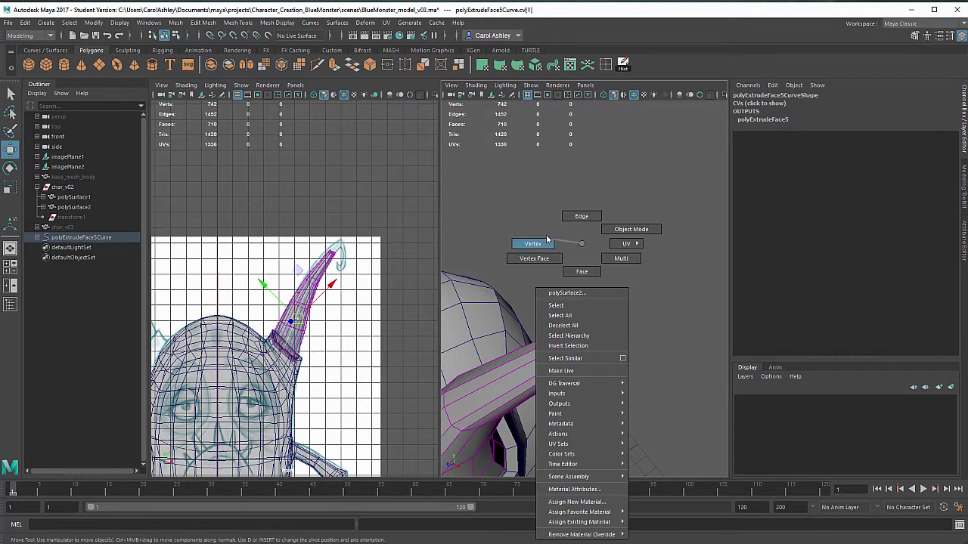
pyautogui.moveTo(547, 239); pyautogui.dragTo(536, 245, button='right')
pyautogui.keyDown('alt'); pyautogui.moveTo(569, 354); pyautogui.dragTo(615, 329); pyautogui.keyUp('alt')
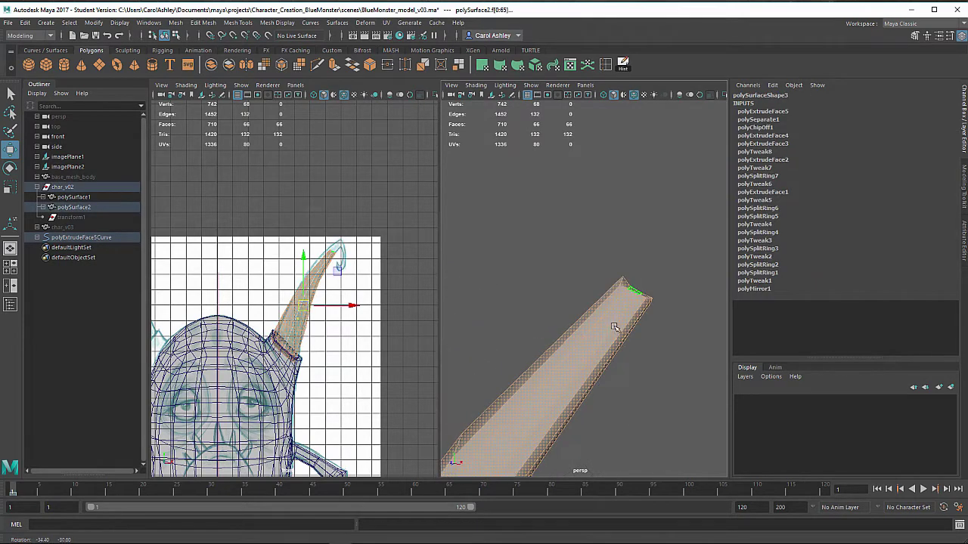
pyautogui.moveTo(586, 244); pyautogui.dragTo(641, 284)
pyautogui.moveTo(677, 318); pyautogui.dragTo(678, 319)
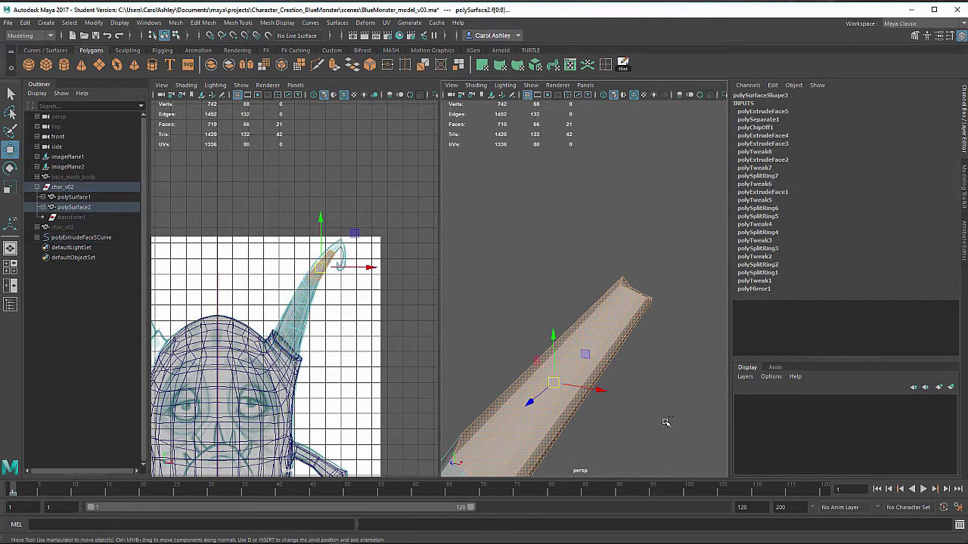
pyautogui.keyDown('ctrl'); pyautogui.moveTo(658, 397); pyautogui.dragTo(512, 328); pyautogui.keyUp('ctrl')
pyautogui.keyDown('alt'); pyautogui.moveTo(618, 338); pyautogui.dragTo(654, 323); pyautogui.keyUp('alt')
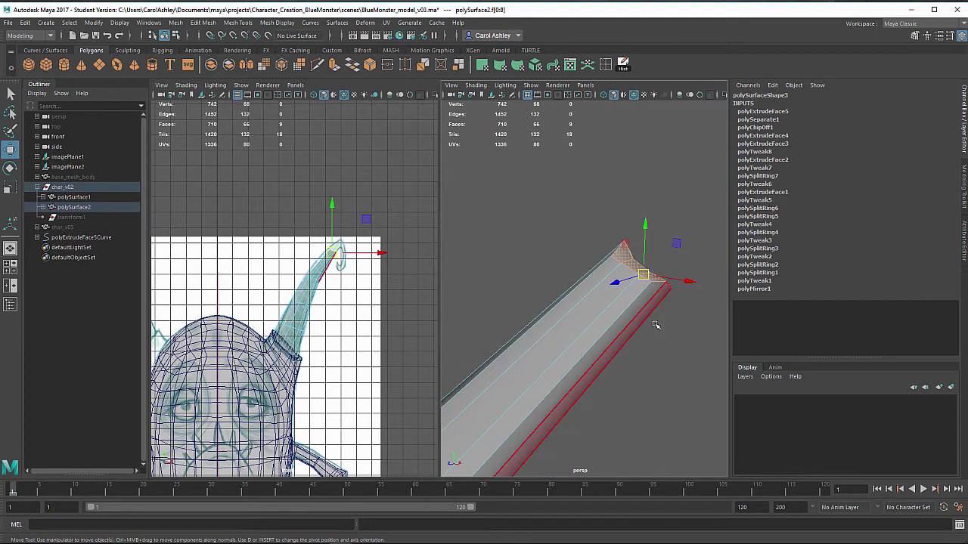
# Set the Move tool's axis orientation to Component and scale the nine tip faces flat along their normal direction
pyautogui.press('r')
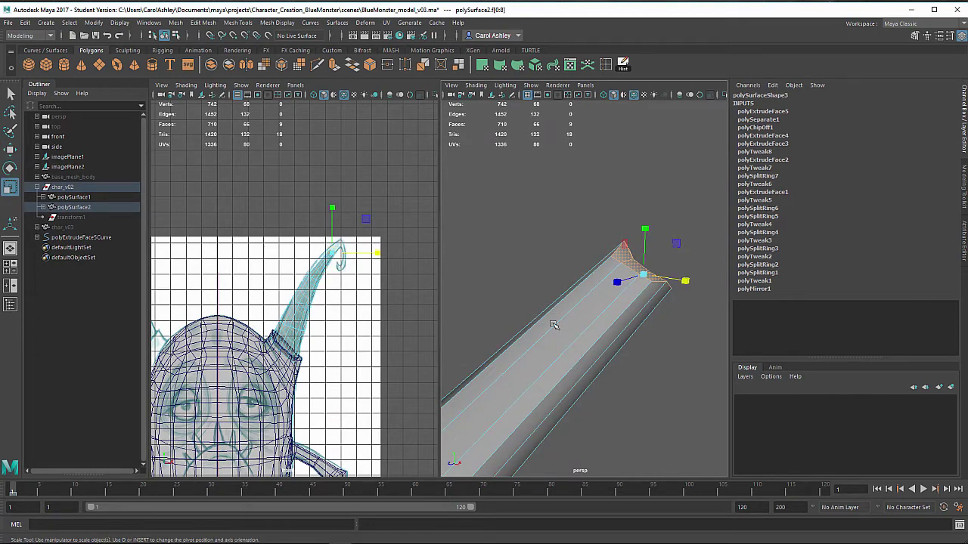
pyautogui.doubleClick(10, 149)
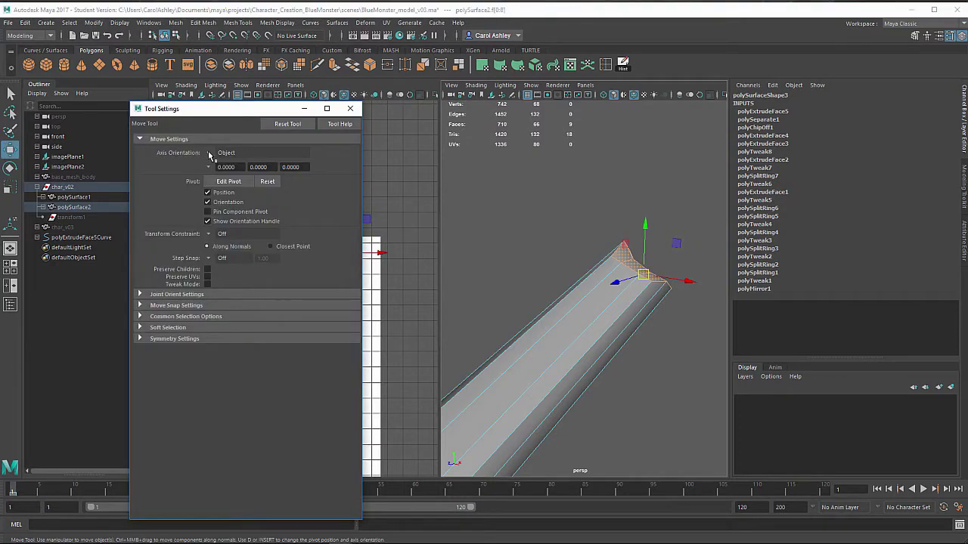
pyautogui.click(210, 154)
pyautogui.click(236, 179)
pyautogui.press('r')
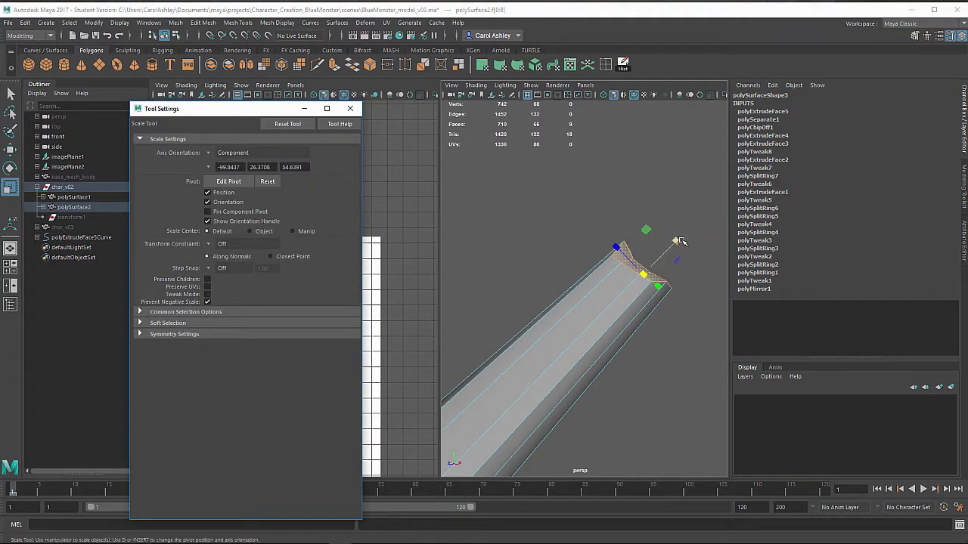
pyautogui.moveTo(681, 241); pyautogui.dragTo(612, 399)
pyautogui.press('w')
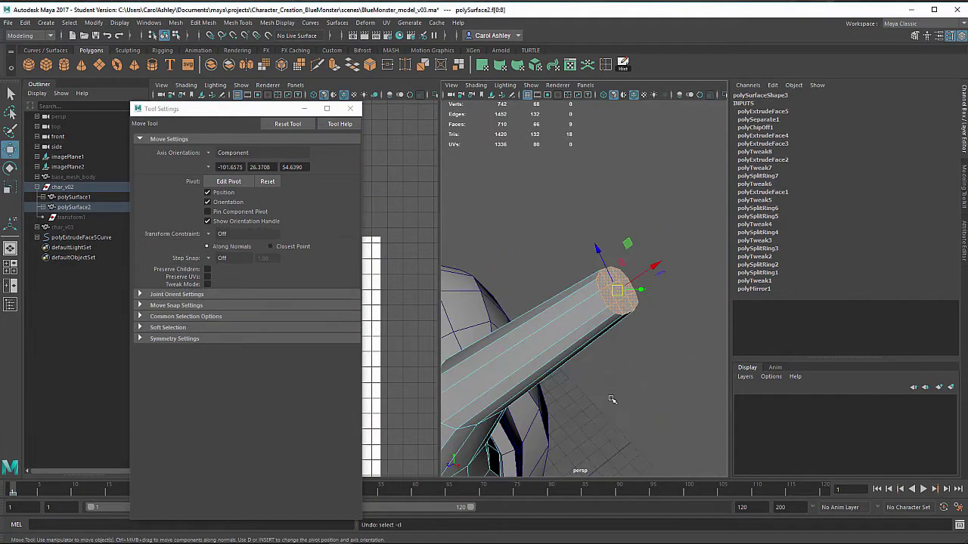
# Extrude the flattened tip faces along a new generated curve and set the Divisions to 3
pyautogui.hotkey('ctrl', 'e')
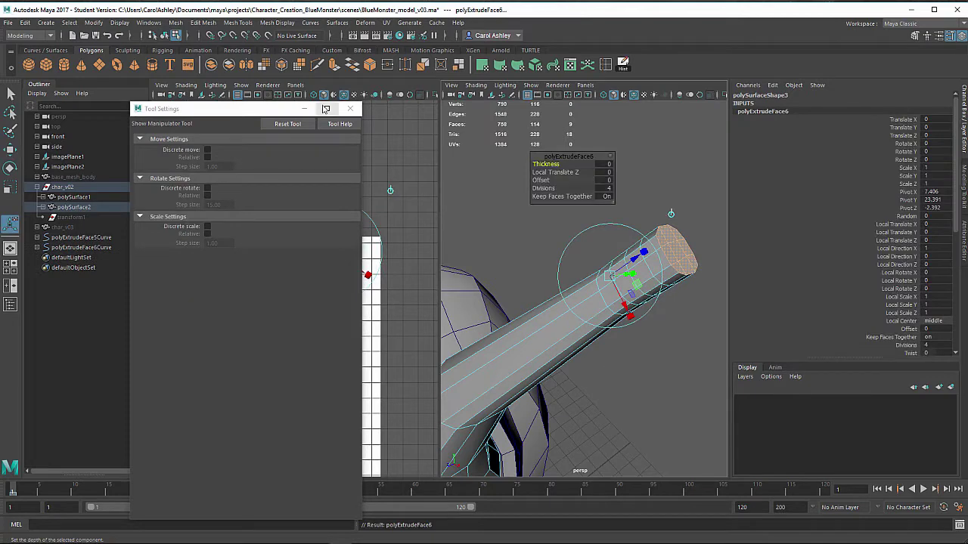
pyautogui.moveTo(280, 114); pyautogui.dragTo(138, 117)
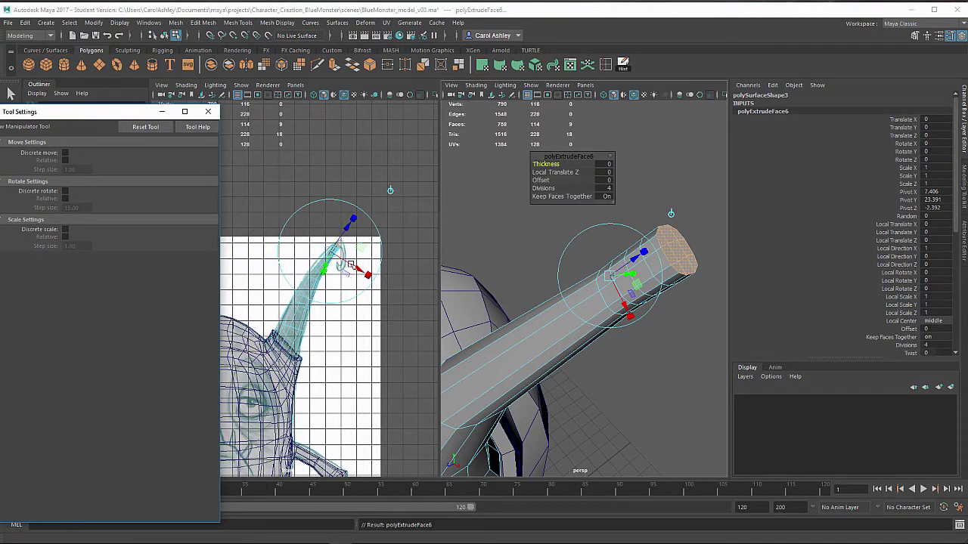
pyautogui.keyDown('alt'); pyautogui.moveTo(692, 293); pyautogui.dragTo(622, 285); pyautogui.keyUp('alt')
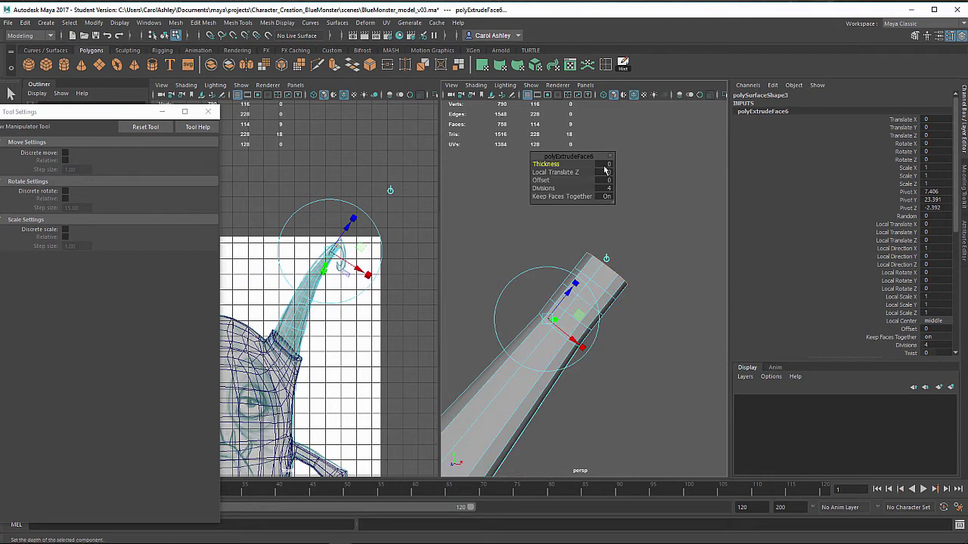
pyautogui.click(562, 189)
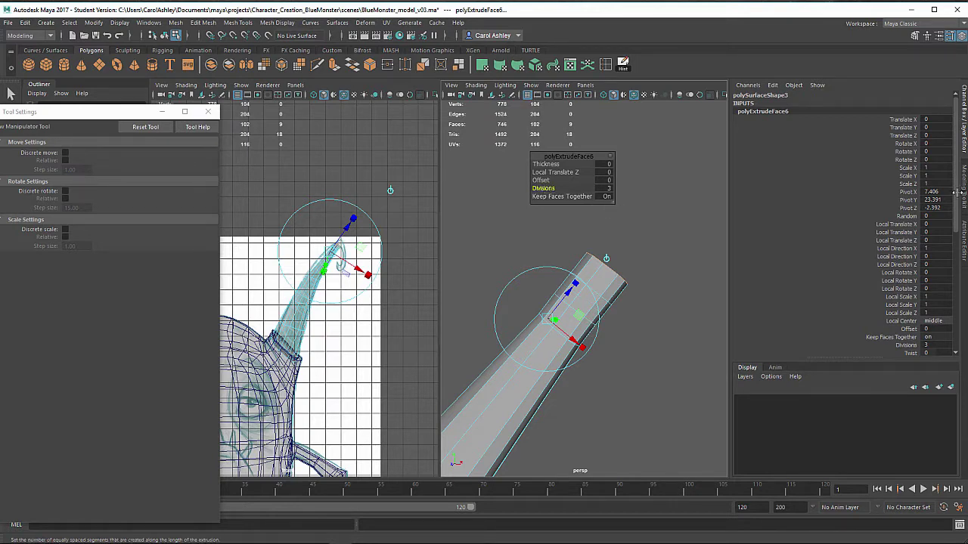
# Set the tip extrusion's Taper to 0.2 and show the perspective view in wireframe to expose its curve
pyautogui.scroll(-5, 926, 237)
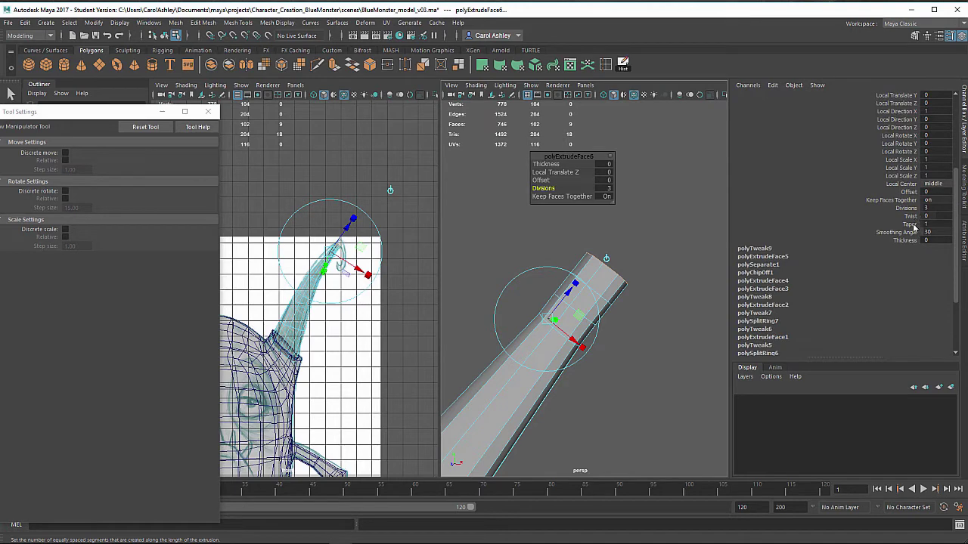
pyautogui.click(911, 225)
pyautogui.moveTo(690, 234); pyautogui.dragTo(685, 236, button='middle')
pyautogui.keyDown('alt'); pyautogui.moveTo(686, 236); pyautogui.dragTo(605, 290); pyautogui.keyUp('alt')
pyautogui.press('4')
pyautogui.keyDown('alt'); pyautogui.moveTo(570, 293); pyautogui.dragTo(599, 274, button='right'); pyautogui.keyUp('alt')
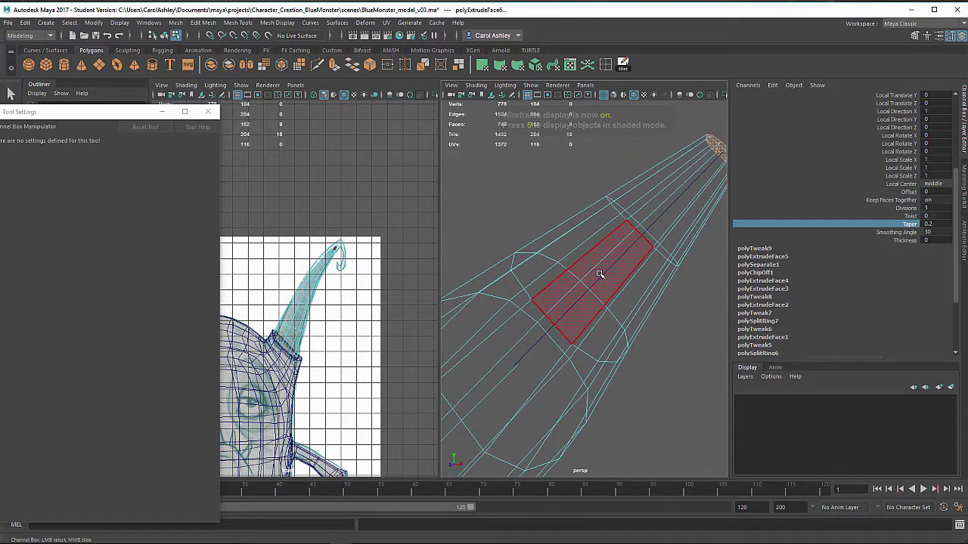
# Show the new tip curve's control vertices and move the end one outward and down to start the hooked tip
pyautogui.click(164, 36)
pyautogui.moveTo(622, 261); pyautogui.dragTo(577, 263, button='right')
pyautogui.scroll(-3, 662, 267)
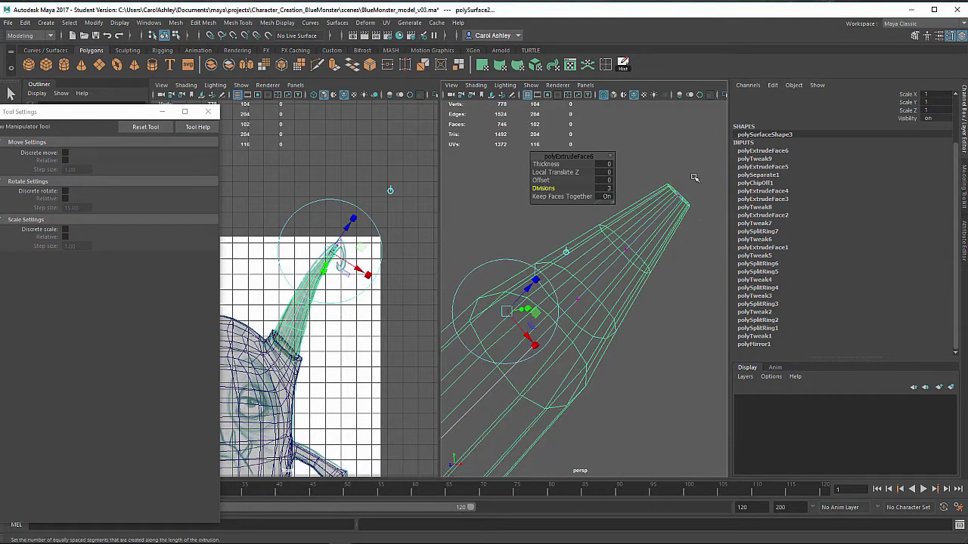
pyautogui.moveTo(702, 159); pyautogui.dragTo(647, 225)
pyautogui.keyDown('alt'); pyautogui.moveTo(652, 283); pyautogui.dragTo(577, 294); pyautogui.keyUp('alt')
pyautogui.keyDown('alt'); pyautogui.moveTo(640, 314); pyautogui.dragTo(491, 298, button='right'); pyautogui.keyUp('alt')
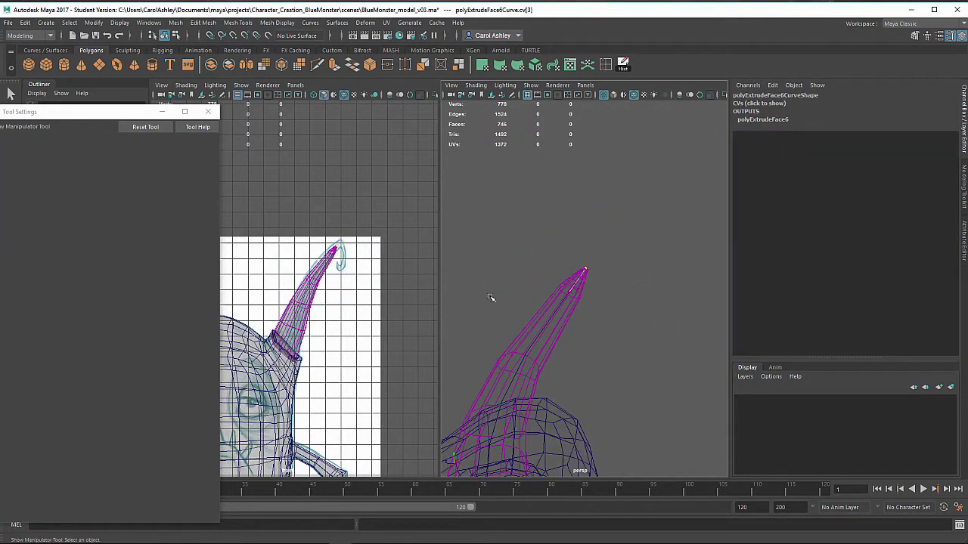
pyautogui.keyDown('alt'); pyautogui.moveTo(574, 330); pyautogui.dragTo(589, 192, button='middle'); pyautogui.keyUp('alt')
pyautogui.keyDown('alt'); pyautogui.moveTo(570, 294); pyautogui.dragTo(583, 306); pyautogui.keyUp('alt')
pyautogui.keyDown('alt'); pyautogui.moveTo(591, 313); pyautogui.dragTo(577, 342, button='middle'); pyautogui.keyUp('alt')
pyautogui.keyDown('alt'); pyautogui.moveTo(577, 342); pyautogui.dragTo(594, 272); pyautogui.keyUp('alt')
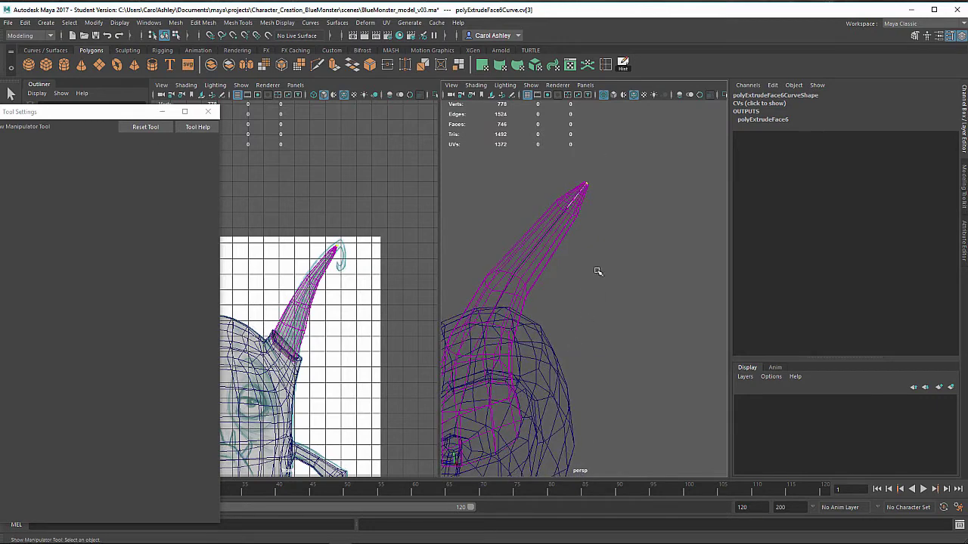
pyautogui.press('e')
pyautogui.press('w')
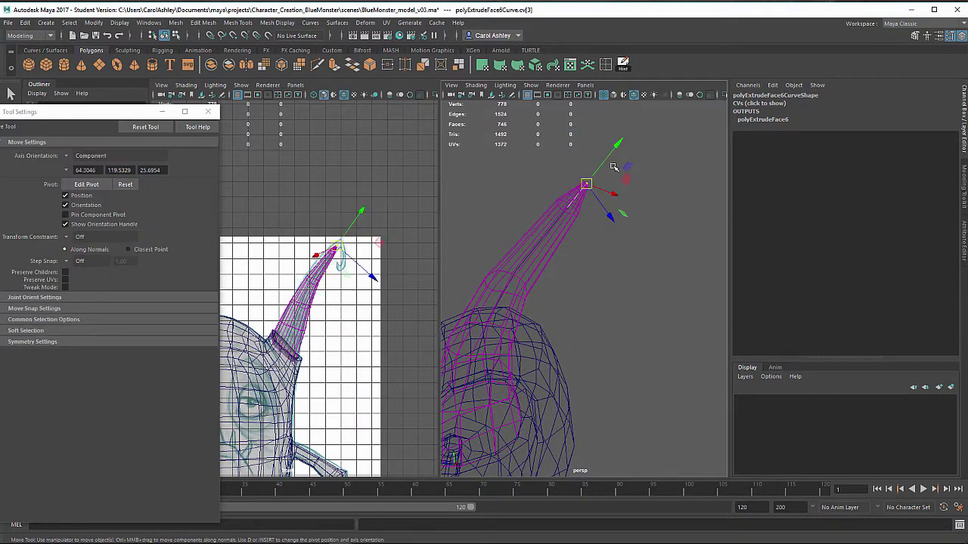
pyautogui.moveTo(590, 184); pyautogui.dragTo(700, 328)
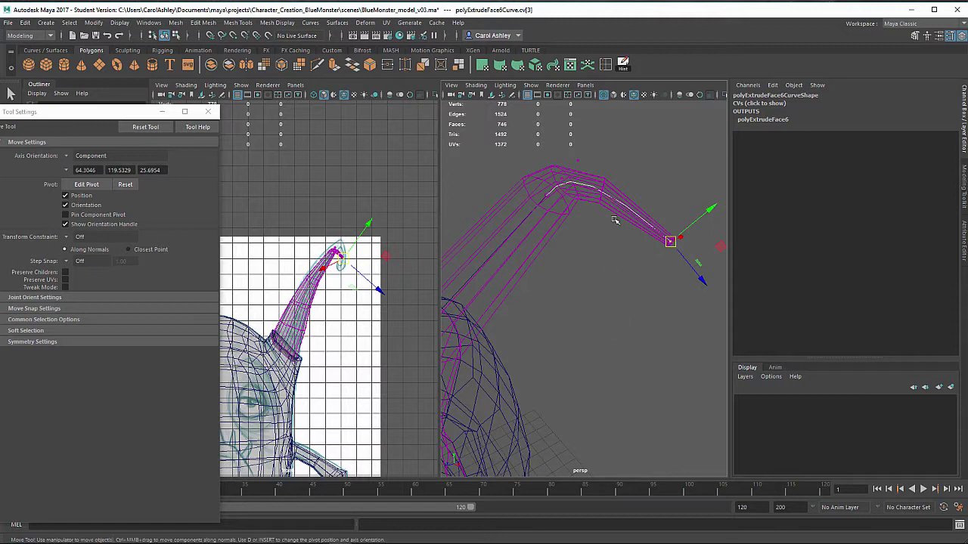
# Move the tip curve's middle control vertices up and outward to round the hook, and check it from several angles
pyautogui.click(578, 161)
pyautogui.moveTo(577, 160); pyautogui.dragTo(673, 127)
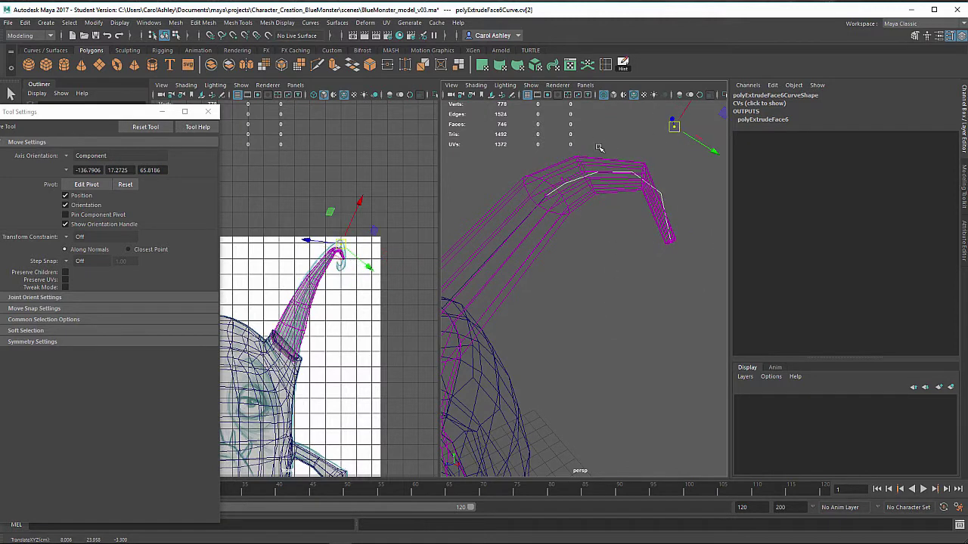
pyautogui.click(573, 177)
pyautogui.click(559, 179)
pyautogui.moveTo(557, 179); pyautogui.dragTo(606, 147)
pyautogui.keyDown('alt'); pyautogui.moveTo(642, 272); pyautogui.dragTo(549, 124); pyautogui.keyUp('alt')
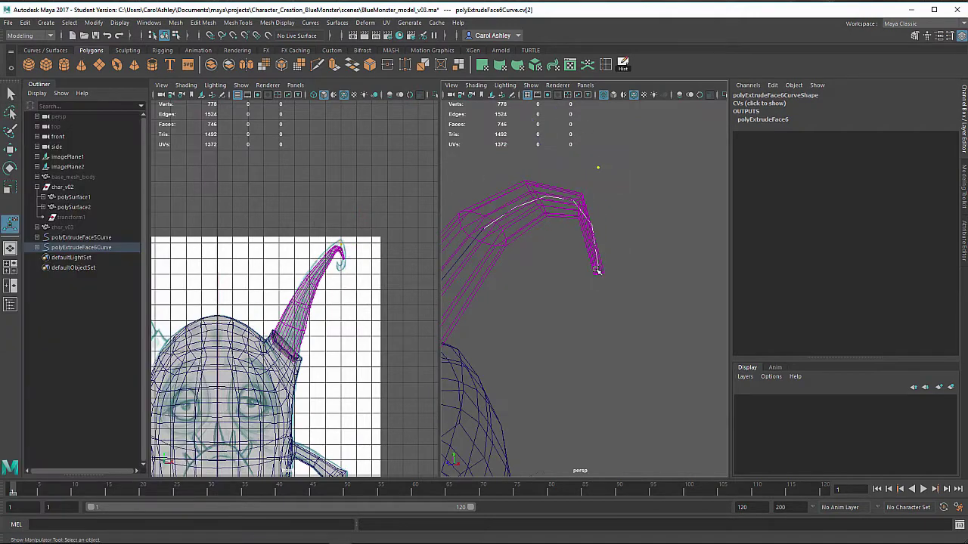
pyautogui.keyDown('alt'); pyautogui.moveTo(598, 270); pyautogui.dragTo(531, 251); pyautogui.keyUp('alt')
pyautogui.keyDown('alt'); pyautogui.moveTo(635, 235); pyautogui.dragTo(661, 285); pyautogui.keyUp('alt')
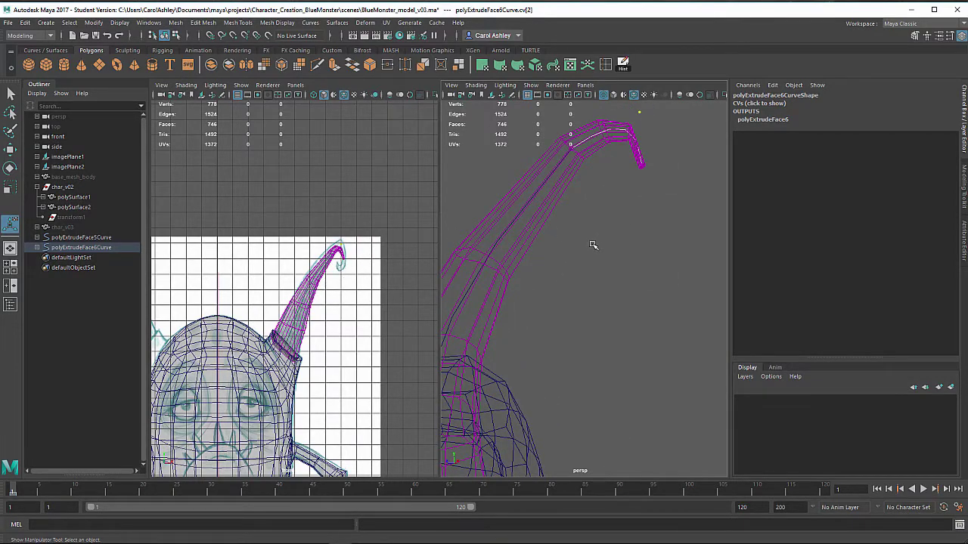
# Show the horn shaded, select the edge loop at the hook's sharp bend, and rotate it to even out the bend
pyautogui.keyDown('alt'); pyautogui.moveTo(592, 245); pyautogui.dragTo(555, 304); pyautogui.keyUp('alt')
pyautogui.press('5')
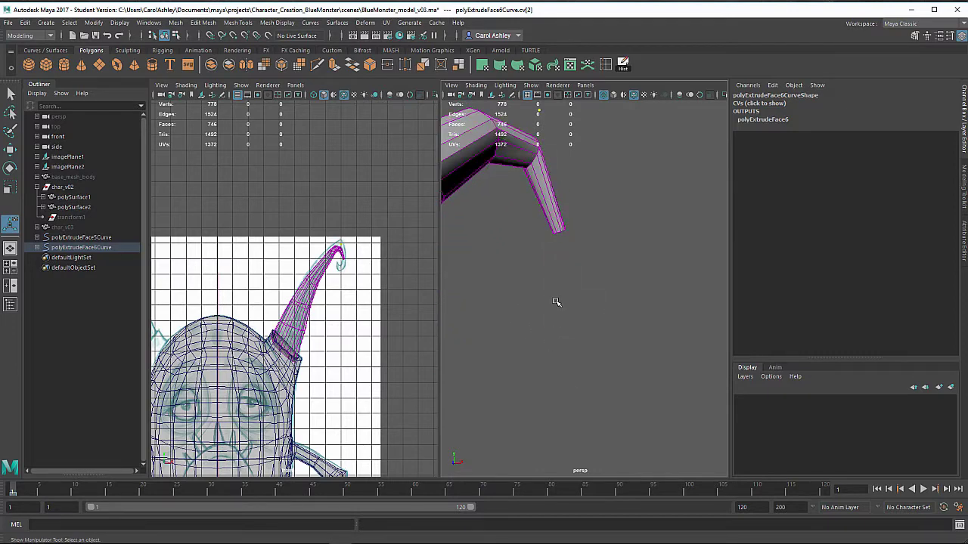
pyautogui.keyDown('alt'); pyautogui.moveTo(502, 231); pyautogui.dragTo(547, 243, button='middle'); pyautogui.keyUp('alt')
pyautogui.keyDown('alt'); pyautogui.moveTo(547, 243); pyautogui.dragTo(542, 352); pyautogui.keyUp('alt')
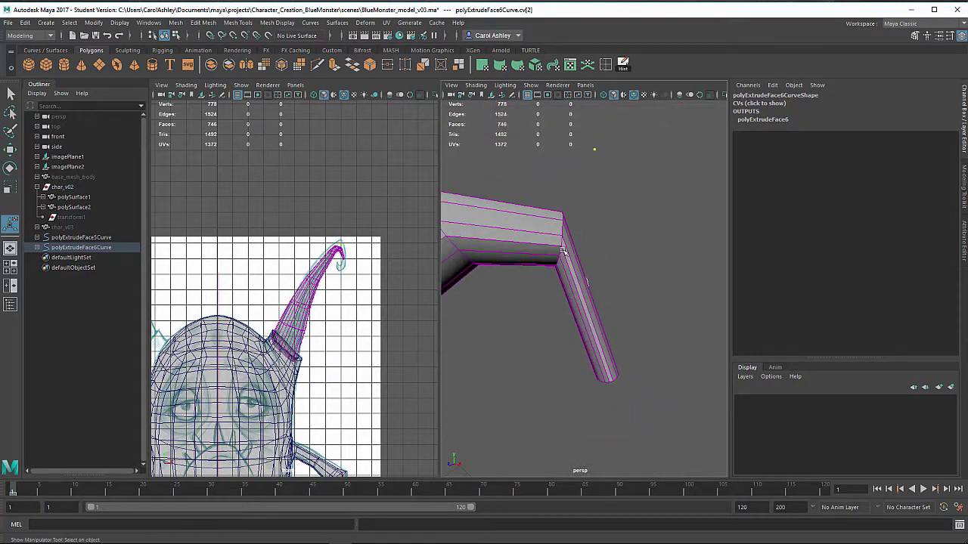
pyautogui.moveTo(557, 235); pyautogui.dragTo(555, 208, button='right')
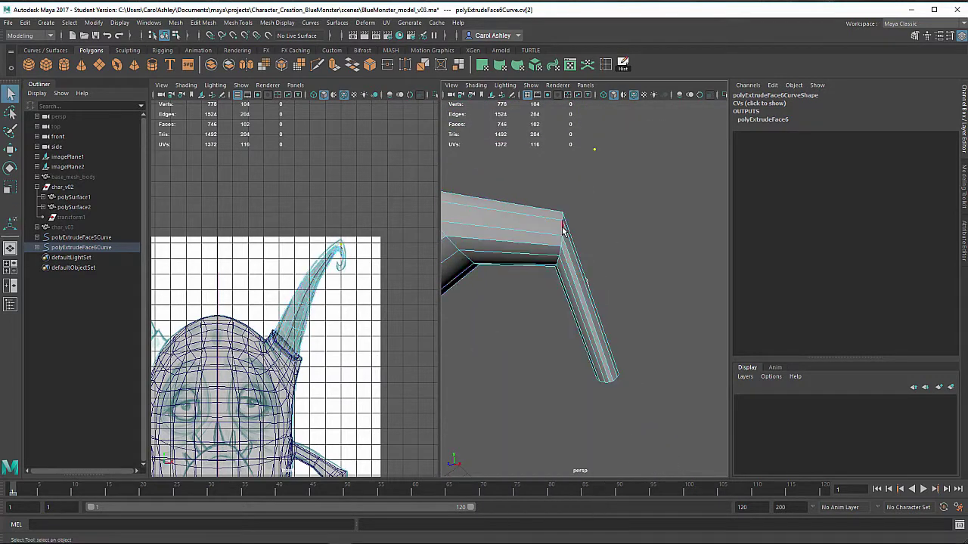
pyautogui.doubleClick(564, 230)
pyautogui.press('e')
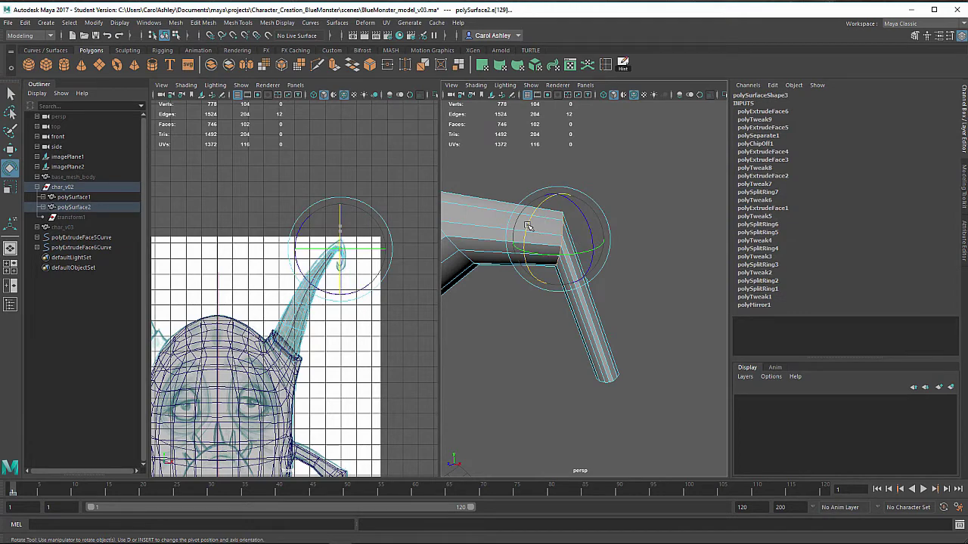
pyautogui.moveTo(527, 227); pyautogui.dragTo(580, 219)
# Insert one edge loop across the upper part of the horn and another across the downturned tip segment
pyautogui.keyDown('alt'); pyautogui.moveTo(579, 219); pyautogui.dragTo(508, 241); pyautogui.keyUp('alt')
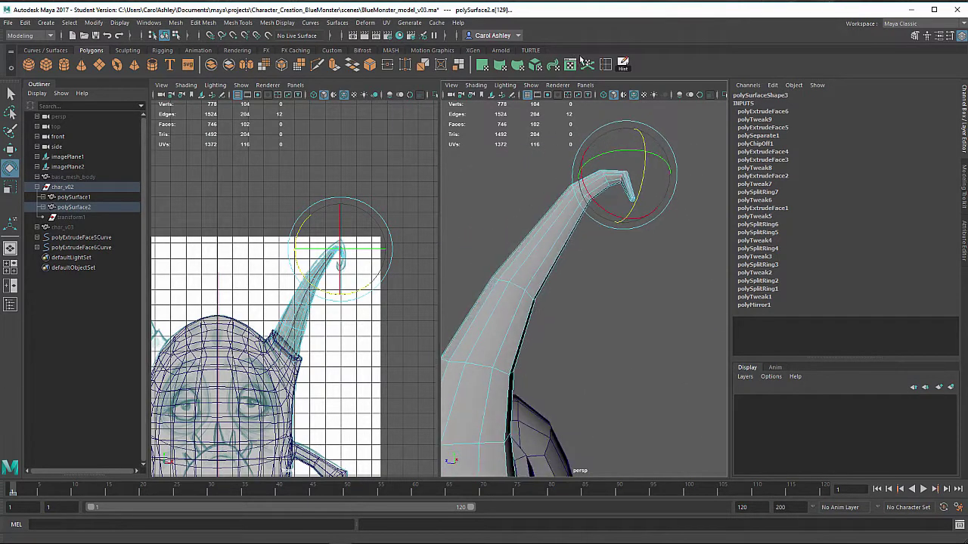
pyautogui.click(605, 65)
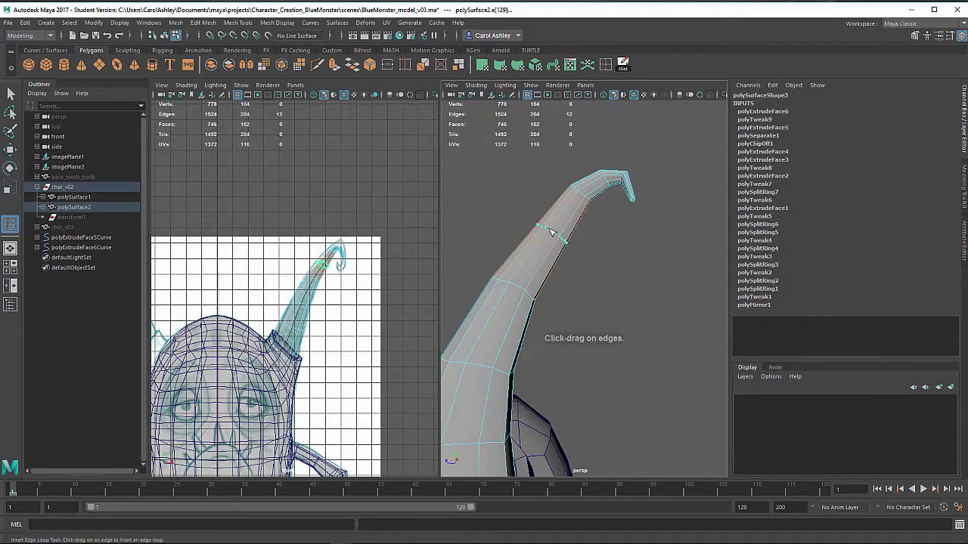
pyautogui.click(550, 233)
pyautogui.keyDown('alt'); pyautogui.moveTo(550, 233); pyautogui.dragTo(637, 248); pyautogui.keyUp('alt')
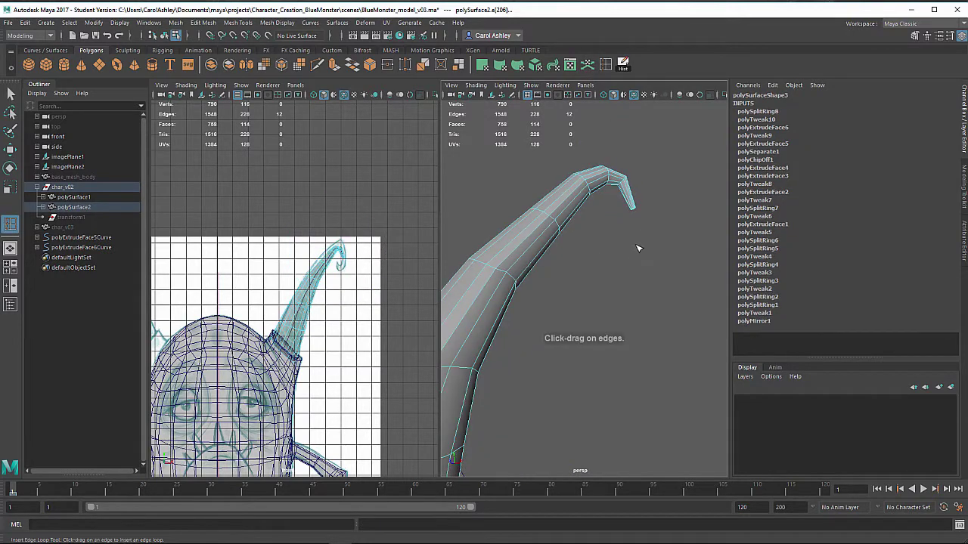
pyautogui.click(630, 197)
pyautogui.keyDown('alt'); pyautogui.moveTo(630, 196); pyautogui.dragTo(719, 326); pyautogui.keyUp('alt')
pyautogui.keyDown('alt'); pyautogui.moveTo(719, 325); pyautogui.dragTo(630, 377, button='middle'); pyautogui.keyUp('alt')
# Move the new tip edge loop outward and rotate it so the hook curves smoothly
pyautogui.press('e')
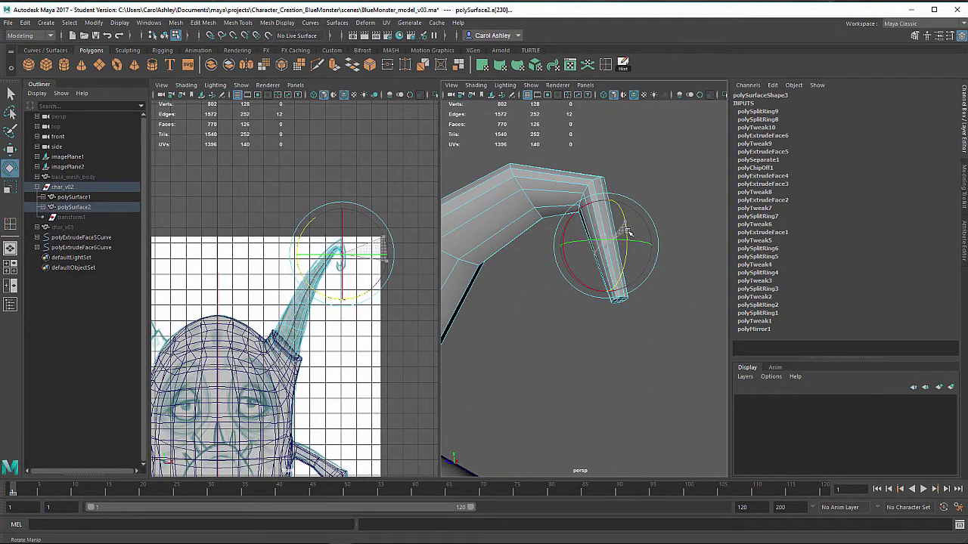
pyautogui.keyDown('alt'); pyautogui.moveTo(574, 299); pyautogui.dragTo(529, 310); pyautogui.keyUp('alt')
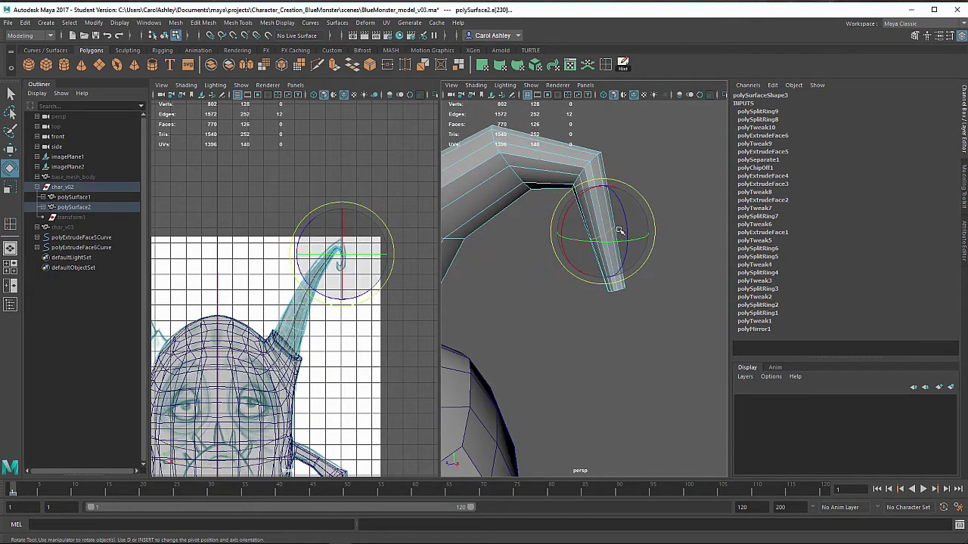
pyautogui.press('w')
pyautogui.moveTo(603, 231); pyautogui.dragTo(618, 219)
pyautogui.press('e')
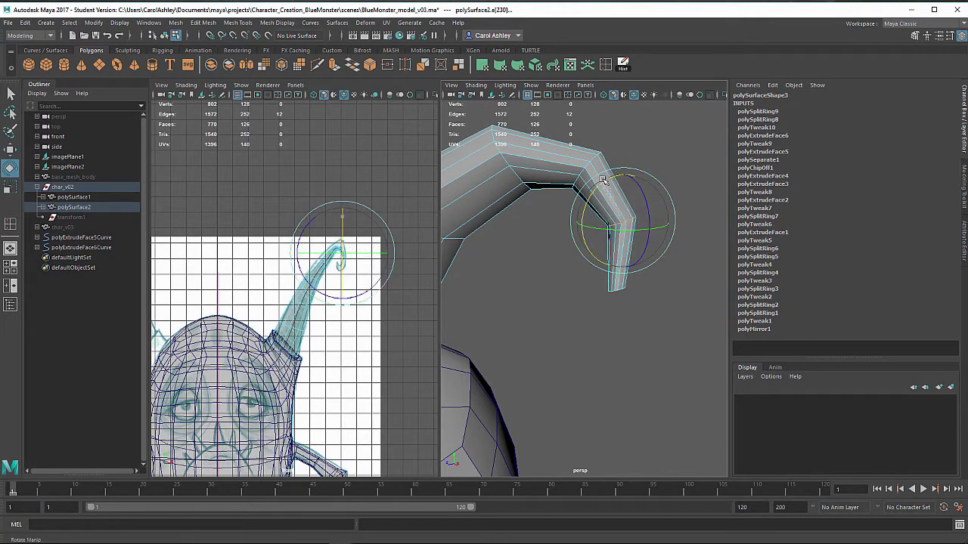
pyautogui.moveTo(602, 183); pyautogui.dragTo(607, 182)
pyautogui.keyDown('alt'); pyautogui.moveTo(570, 353); pyautogui.dragTo(637, 345); pyautogui.keyUp('alt')
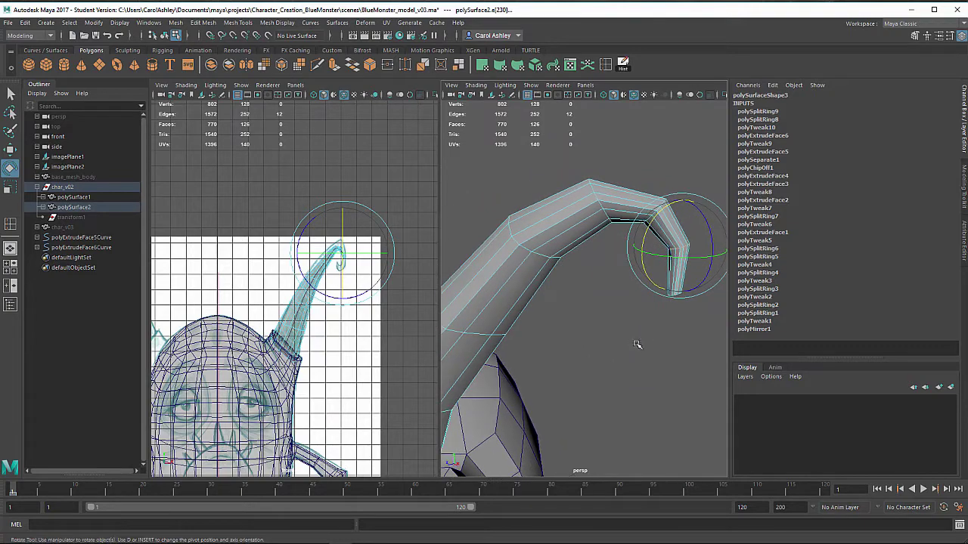
# Select the whole horn object and reposition its pivot at the horn's base inside the socket
pyautogui.keyDown('alt'); pyautogui.moveTo(564, 374); pyautogui.dragTo(493, 352); pyautogui.keyUp('alt')
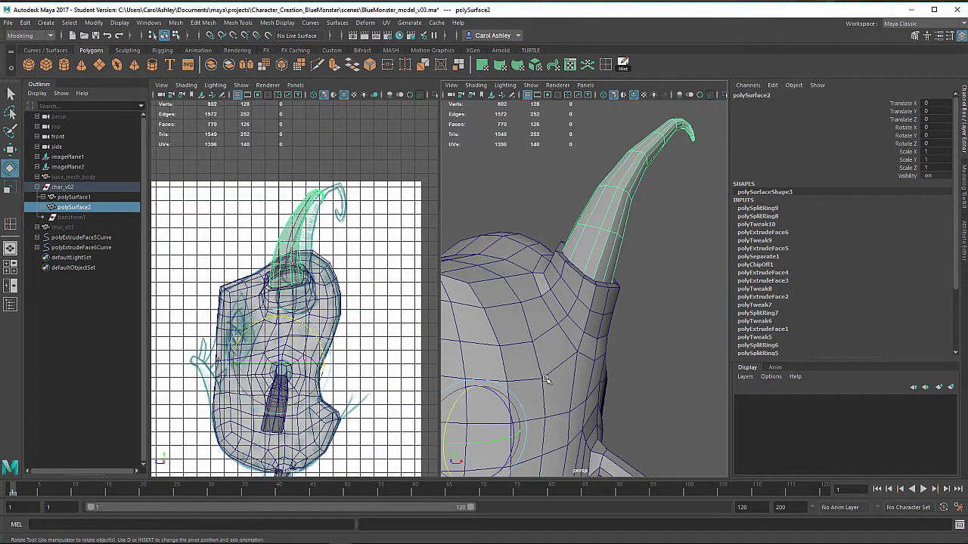
pyautogui.keyDown('alt'); pyautogui.moveTo(546, 380); pyautogui.dragTo(508, 388); pyautogui.keyUp('alt')
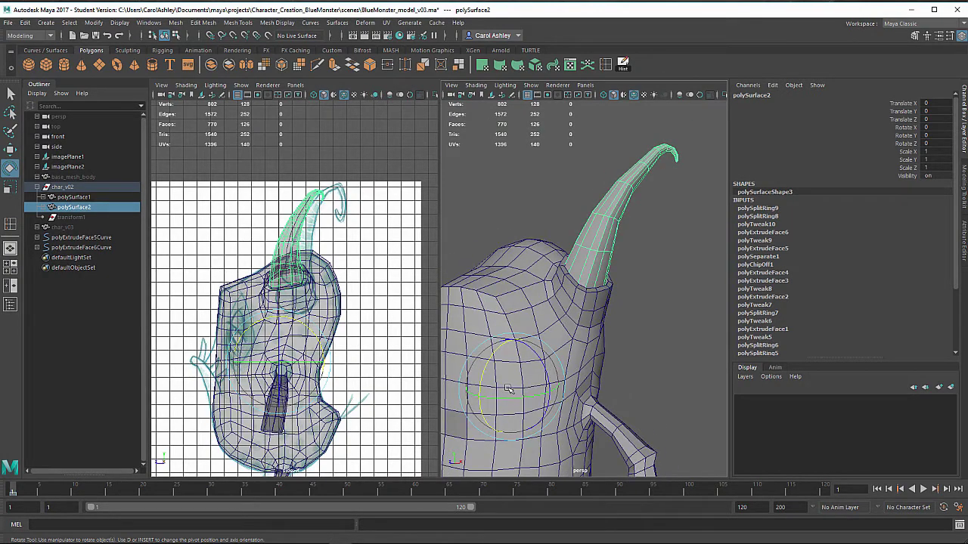
pyautogui.press('d')
pyautogui.moveTo(513, 343); pyautogui.dragTo(527, 322)
pyautogui.moveTo(524, 284); pyautogui.dragTo(537, 285)
pyautogui.moveTo(585, 250); pyautogui.dragTo(608, 262)
pyautogui.press('e')
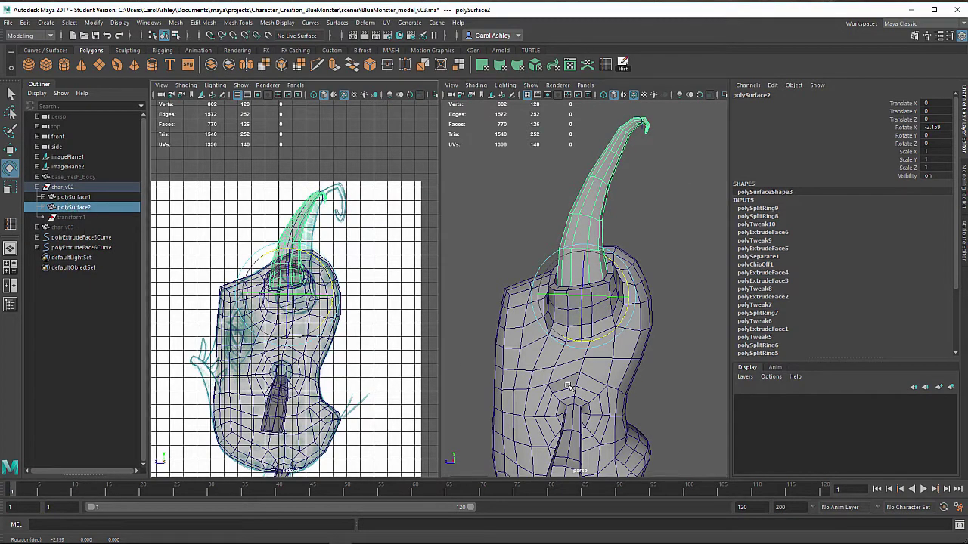
pyautogui.moveTo(570, 387)
pyautogui.keyDown('alt'); pyautogui.mouseDown()
pyautogui.moveTo(594, 387)
pyautogui.moveTo(558, 385)
pyautogui.mouseUp(); pyautogui.keyUp('alt')
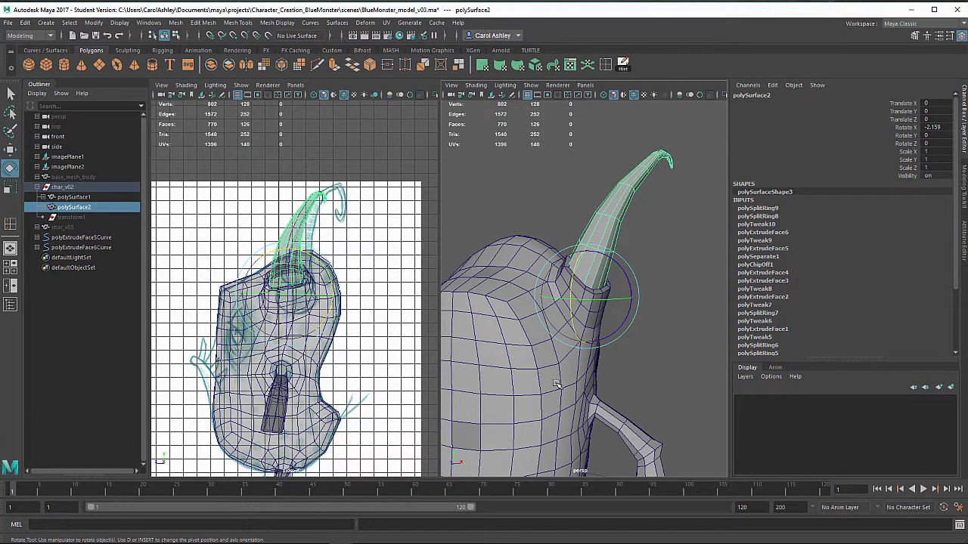
pyautogui.hotkey('ctrl', 'z')
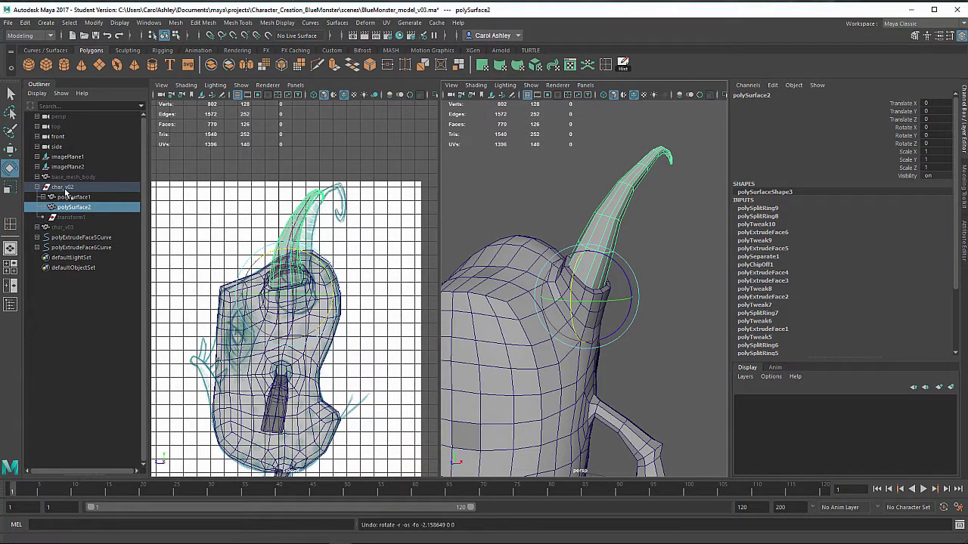
# Select the char_v02 group with all its child nodes and delete their construction history
pyautogui.moveTo(66, 193); pyautogui.dragTo(72, 222)
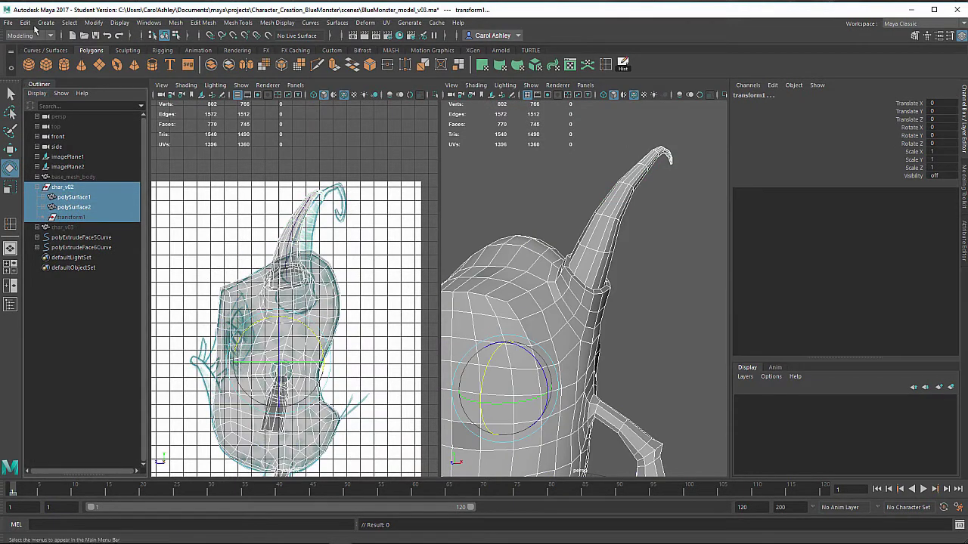
pyautogui.click(623, 65)
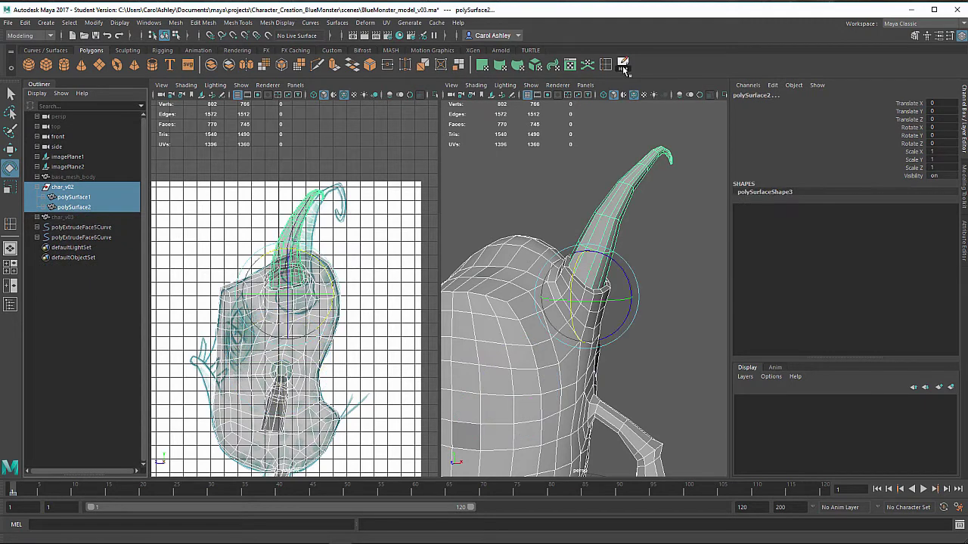
pyautogui.click(26, 23)
pyautogui.click(26, 23)
pyautogui.click(27, 23)
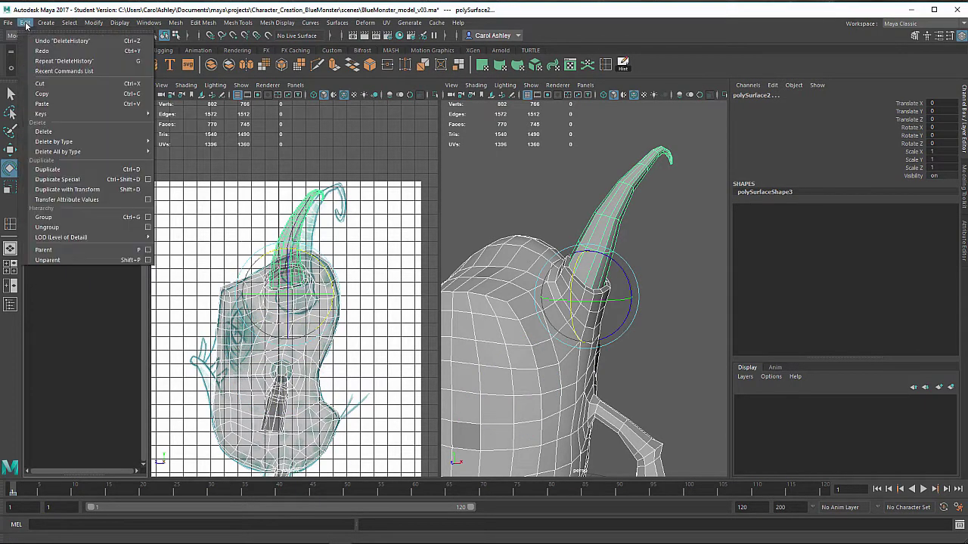
pyautogui.moveTo(58, 142)
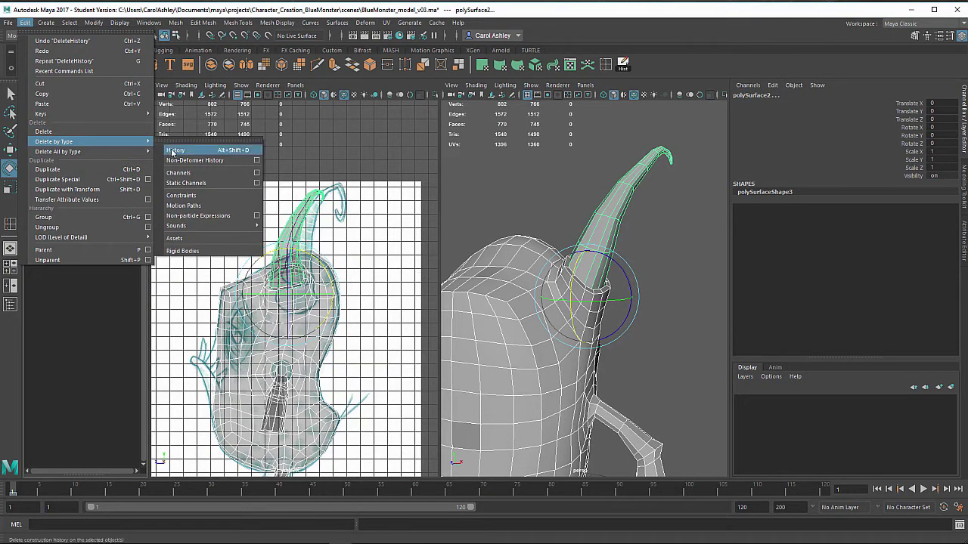
pyautogui.click(172, 152)
# Take the horn polySurface2 out of the char_v02 group and place it at the top level of the scene
pyautogui.keyDown('alt'); pyautogui.moveTo(612, 265); pyautogui.dragTo(637, 257); pyautogui.keyUp('alt')
pyautogui.click(85, 207)
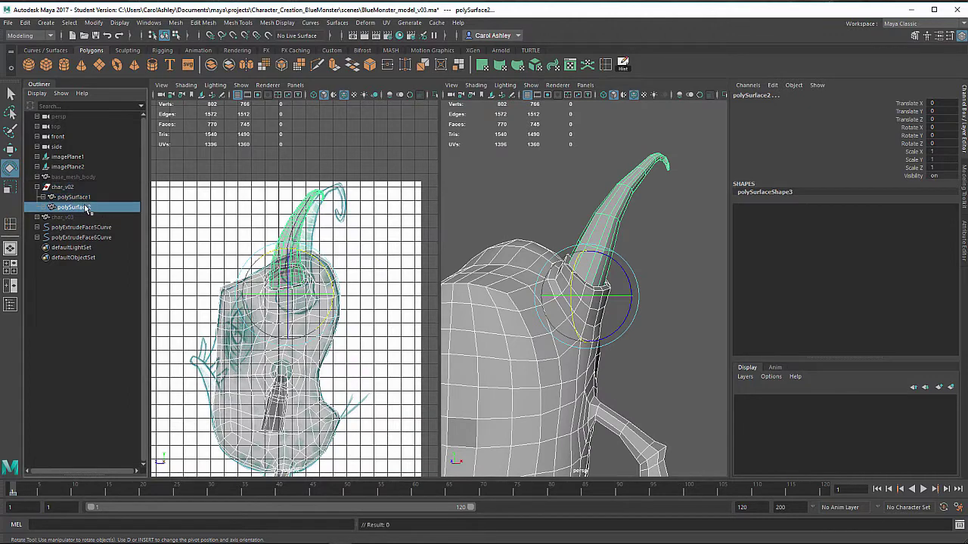
pyautogui.moveTo(81, 207); pyautogui.dragTo(84, 246, button='middle')
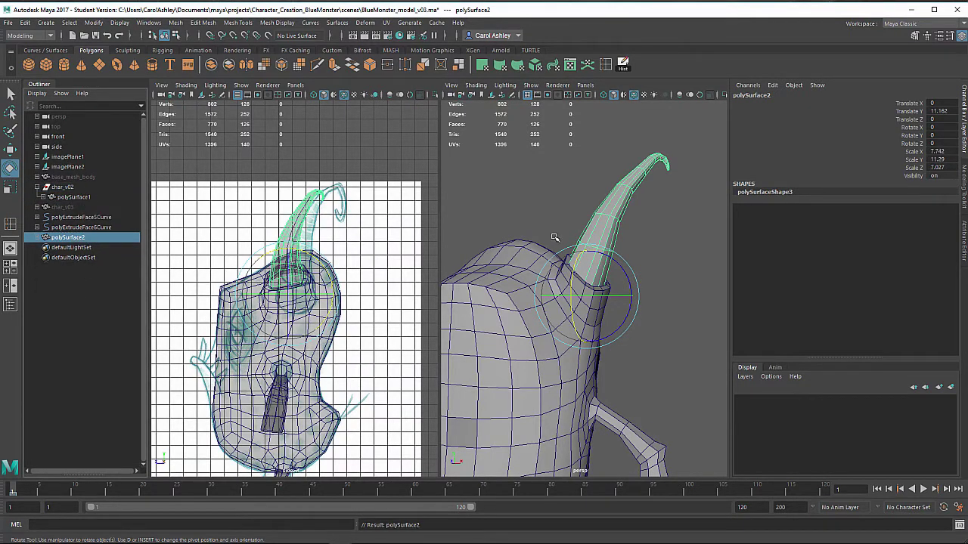
# Rotate the horn to about -9.454 in X and stretch it lengthwise to match the side reference
pyautogui.keyDown('alt'); pyautogui.moveTo(554, 237); pyautogui.dragTo(593, 327); pyautogui.keyUp('alt')
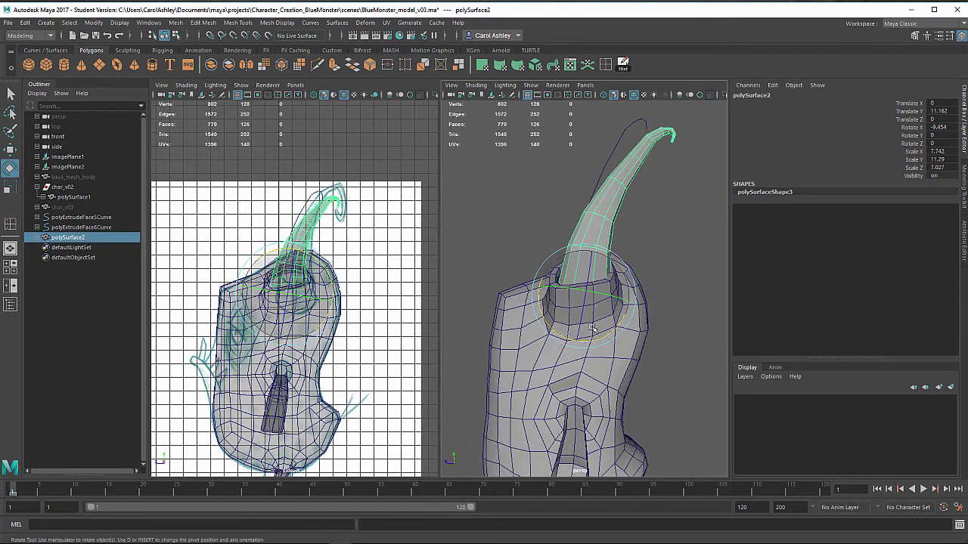
pyautogui.press('r')
pyautogui.moveTo(590, 257); pyautogui.dragTo(591, 254)
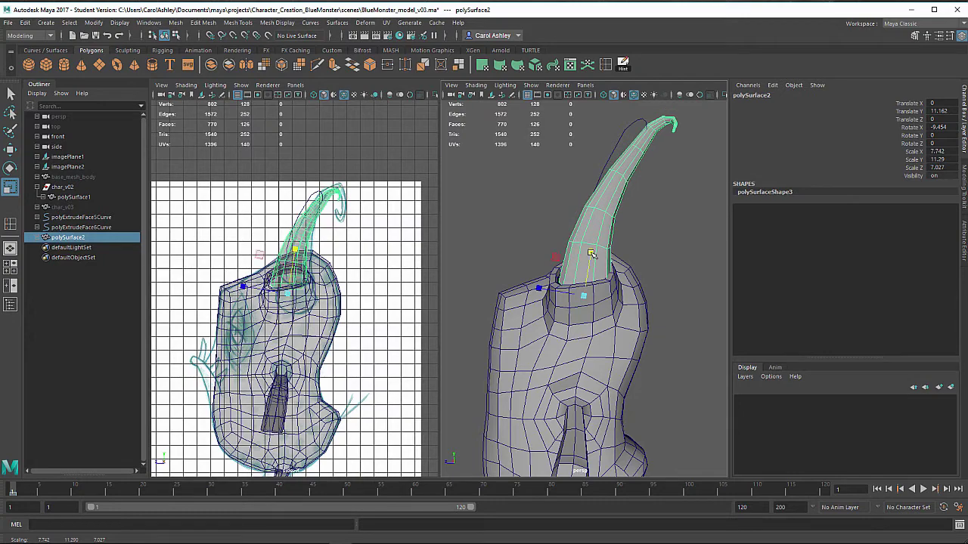
pyautogui.keyDown('alt'); pyautogui.moveTo(566, 308); pyautogui.dragTo(566, 315); pyautogui.keyUp('alt')
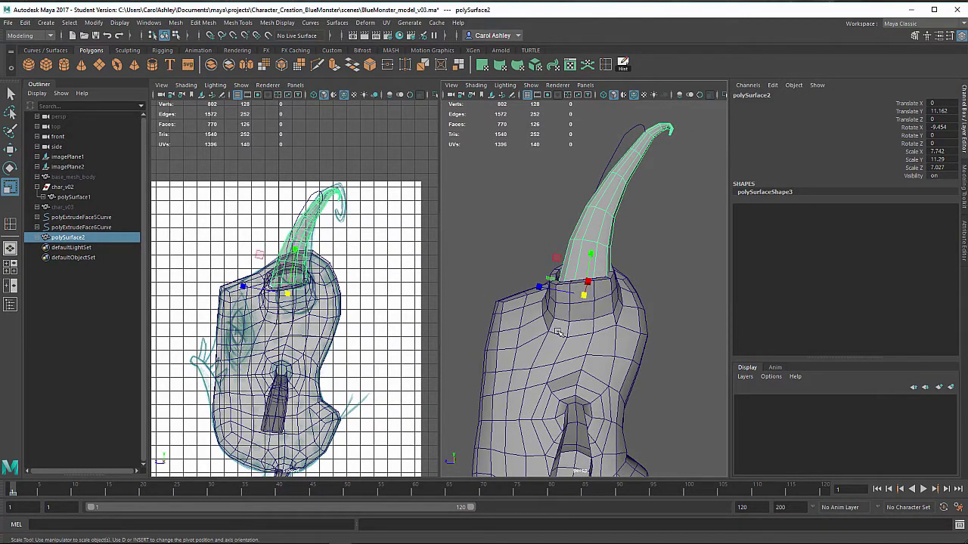
# Select the body's vertices around the horn socket rim and rotate them to follow the horn's tilt
pyautogui.click(558, 333)
pyautogui.rightClick(556, 332)
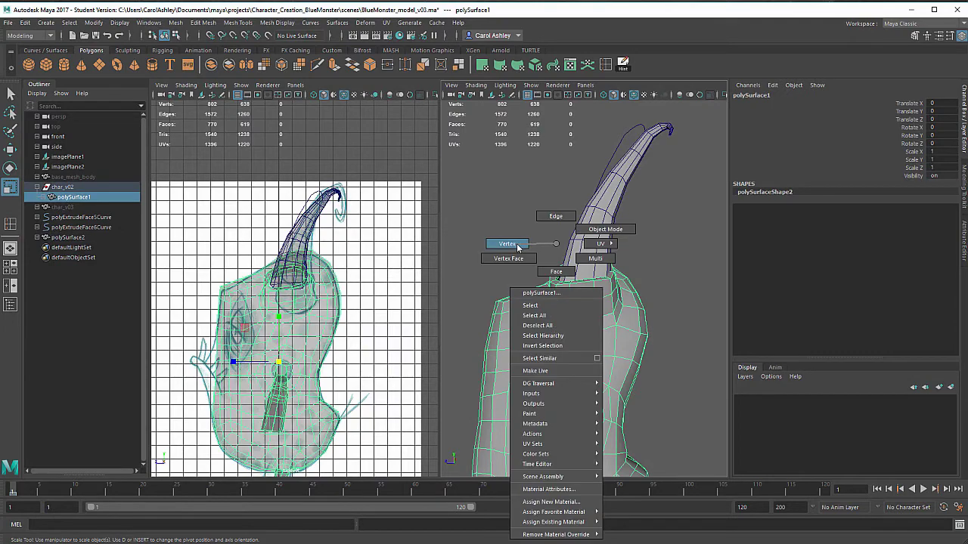
pyautogui.moveTo(518, 247); pyautogui.dragTo(517, 248, button='right')
pyautogui.keyDown('alt'); pyautogui.moveTo(562, 339); pyautogui.dragTo(558, 333); pyautogui.keyUp('alt')
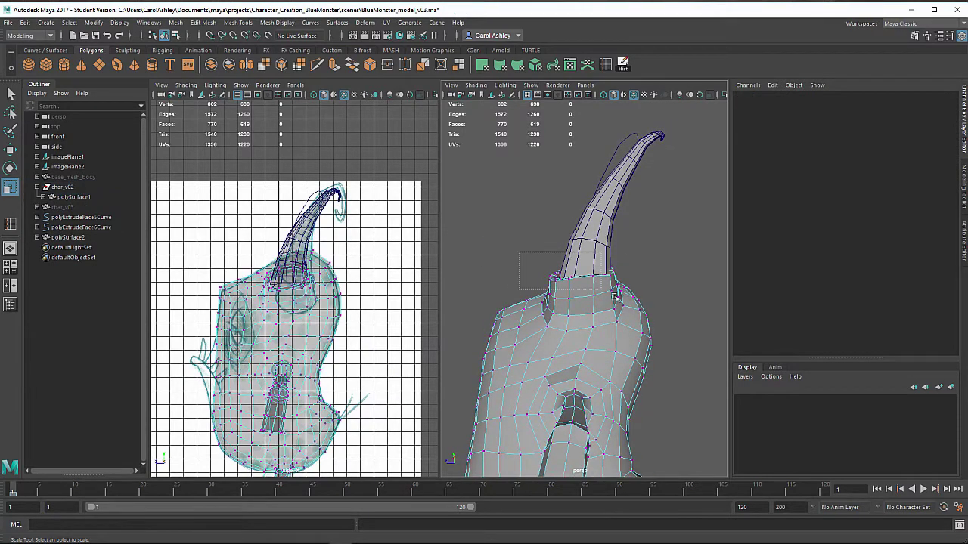
pyautogui.moveTo(614, 296); pyautogui.dragTo(534, 250)
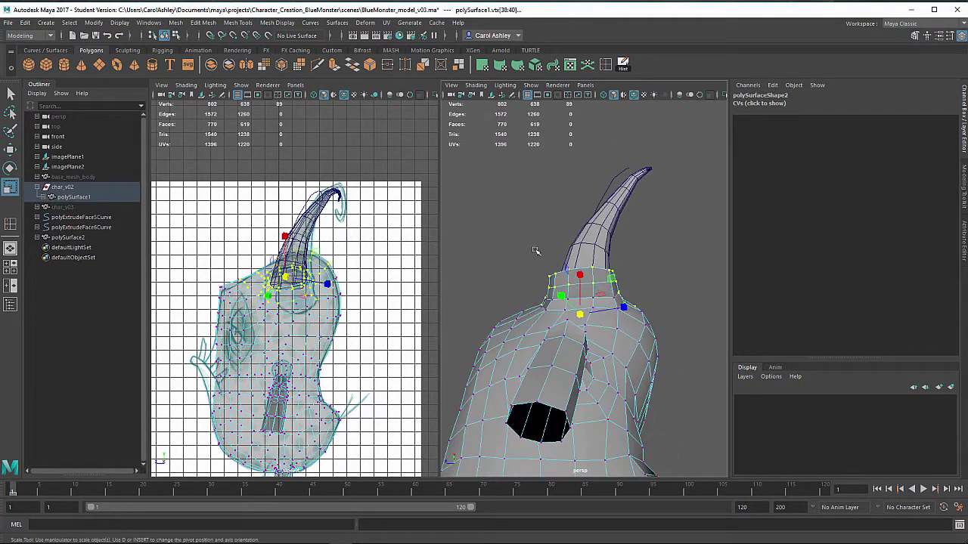
pyautogui.moveTo(647, 289); pyautogui.dragTo(648, 291)
pyautogui.keyDown('alt'); pyautogui.moveTo(582, 325); pyautogui.dragTo(651, 348); pyautogui.keyUp('alt')
pyautogui.keyDown('alt'); pyautogui.moveTo(510, 382); pyautogui.dragTo(444, 346); pyautogui.keyUp('alt')
pyautogui.press('r')
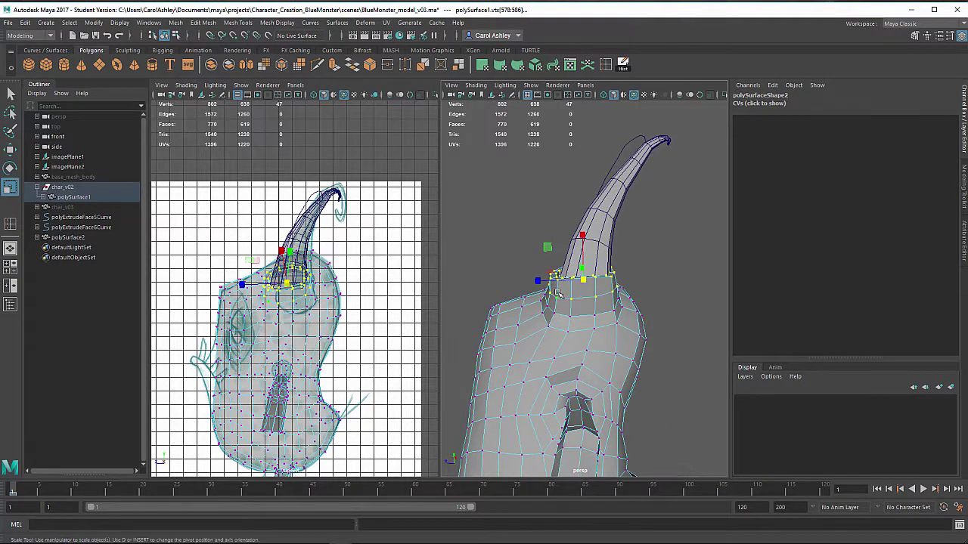
pyautogui.press('e')
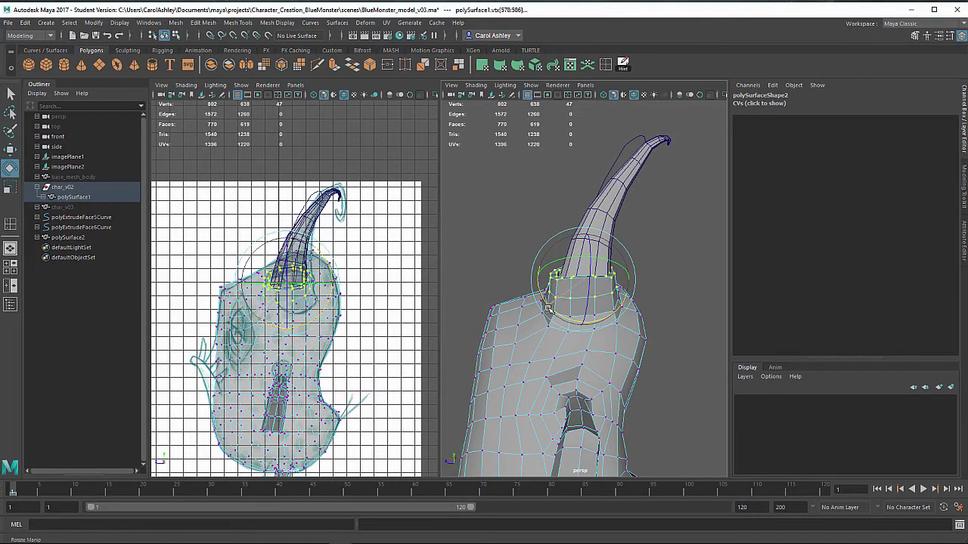
pyautogui.keyDown('alt'); pyautogui.moveTo(550, 309); pyautogui.dragTo(580, 295); pyautogui.keyUp('alt')
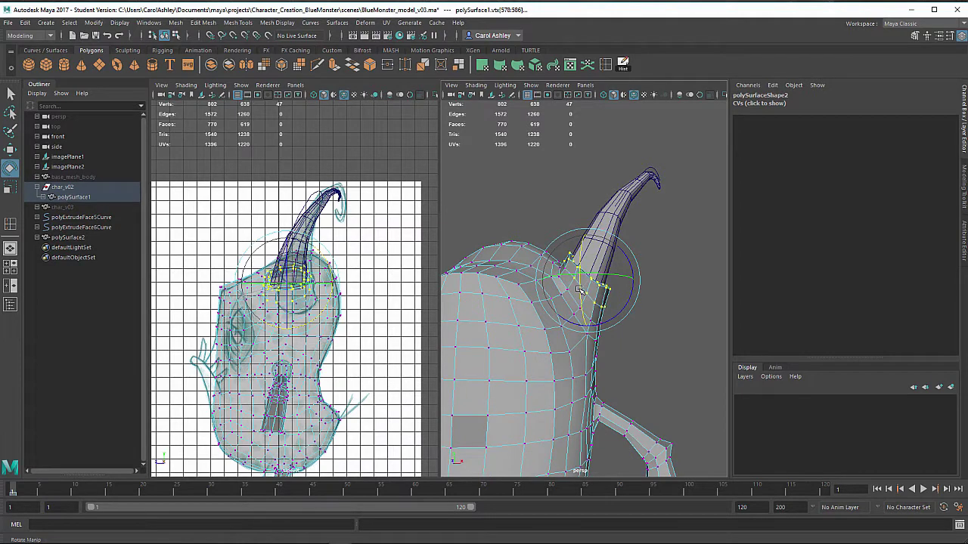
pyautogui.keyDown('alt'); pyautogui.moveTo(602, 281); pyautogui.dragTo(553, 289); pyautogui.keyUp('alt')
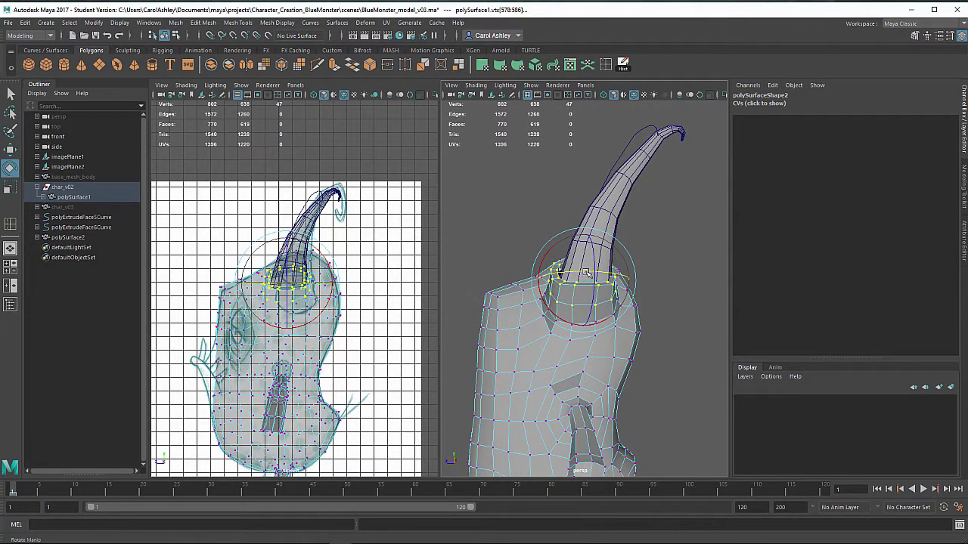
# Move the selected socket rim vertices to fit around the horn's base
pyautogui.press('w')
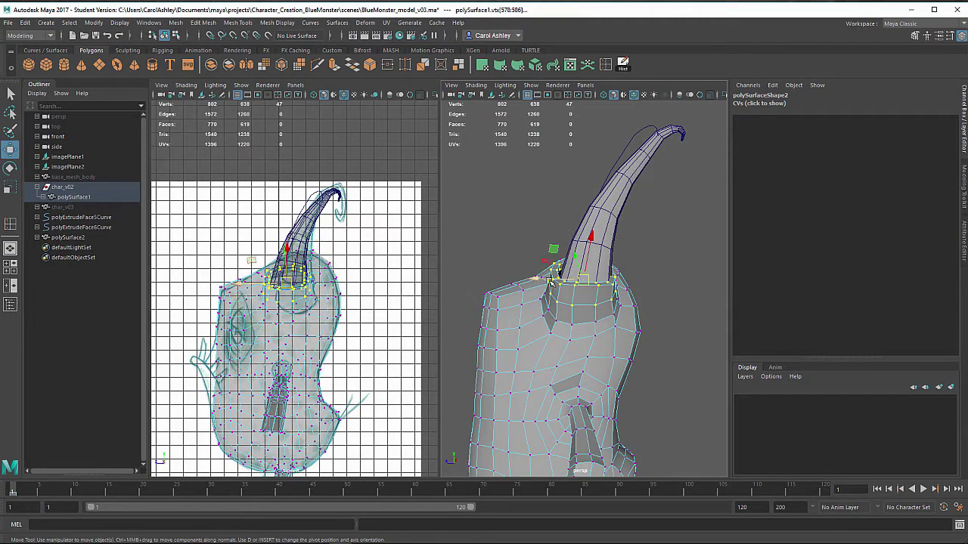
pyautogui.keyDown('alt'); pyautogui.moveTo(508, 304); pyautogui.dragTo(552, 307); pyautogui.keyUp('alt')
pyautogui.keyDown('alt'); pyautogui.moveTo(558, 310); pyautogui.dragTo(633, 318, button='right'); pyautogui.keyUp('alt')
pyautogui.keyDown('alt'); pyautogui.moveTo(609, 325); pyautogui.dragTo(602, 377); pyautogui.keyUp('alt')
pyautogui.moveTo(580, 250); pyautogui.dragTo(613, 236)
# Select the horn, shift it to 0.011 in X, and scale it down uniformly to about 7.624, 11.118, 6.92
pyautogui.click(640, 223)
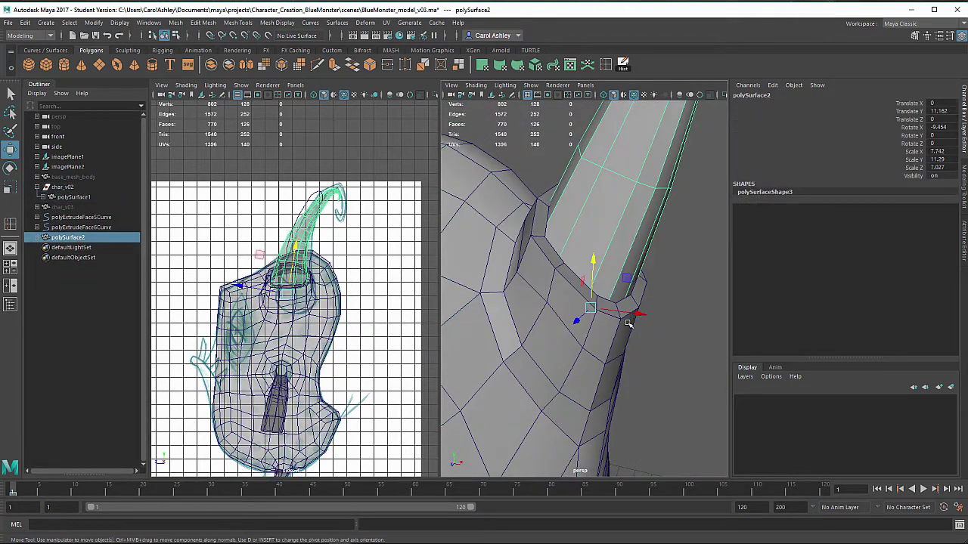
pyautogui.moveTo(635, 313); pyautogui.dragTo(589, 306)
pyautogui.press('r')
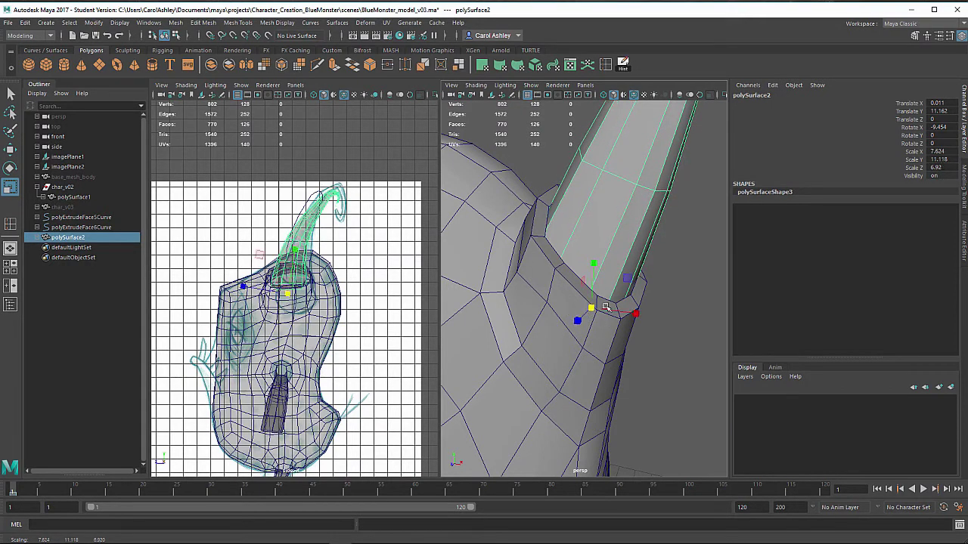
# Select the horn's base ring of vertices and scale it uniformly to fit inside the socket
pyautogui.moveTo(616, 231); pyautogui.dragTo(550, 230, button='right')
pyautogui.keyDown('alt'); pyautogui.moveTo(569, 346); pyautogui.dragTo(550, 298); pyautogui.keyUp('alt')
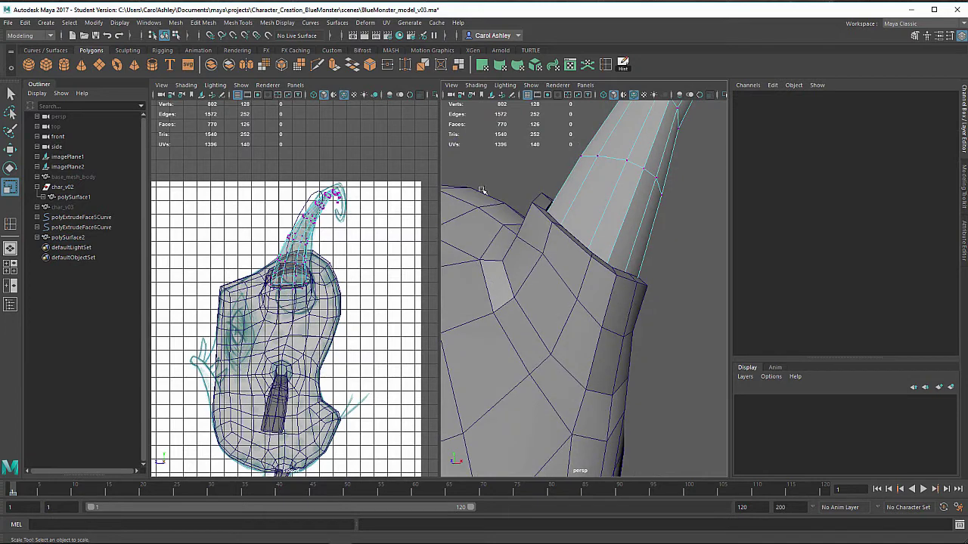
pyautogui.moveTo(481, 202); pyautogui.dragTo(661, 375)
pyautogui.moveTo(445, 205); pyautogui.dragTo(667, 370)
pyautogui.keyDown('alt'); pyautogui.moveTo(667, 370); pyautogui.dragTo(623, 307); pyautogui.keyUp('alt')
pyautogui.moveTo(594, 195); pyautogui.dragTo(594, 194)
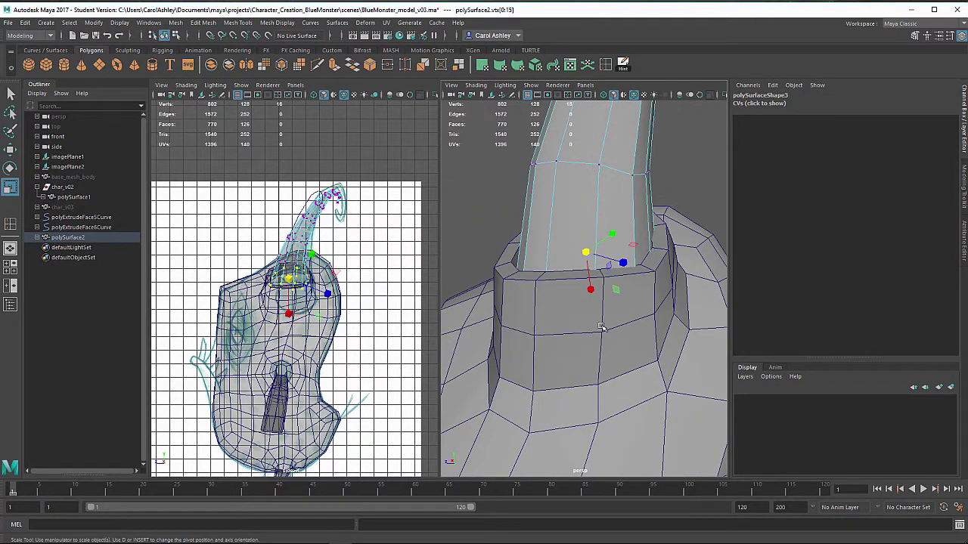
pyautogui.press('4')
pyautogui.keyDown('alt'); pyautogui.moveTo(593, 348); pyautogui.dragTo(611, 315); pyautogui.keyUp('alt')
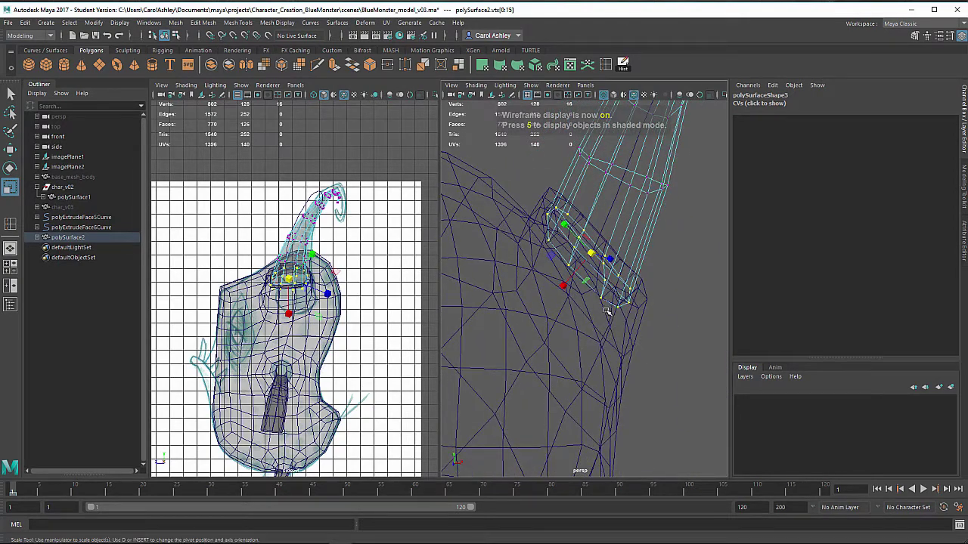
pyautogui.moveTo(591, 253); pyautogui.dragTo(589, 255)
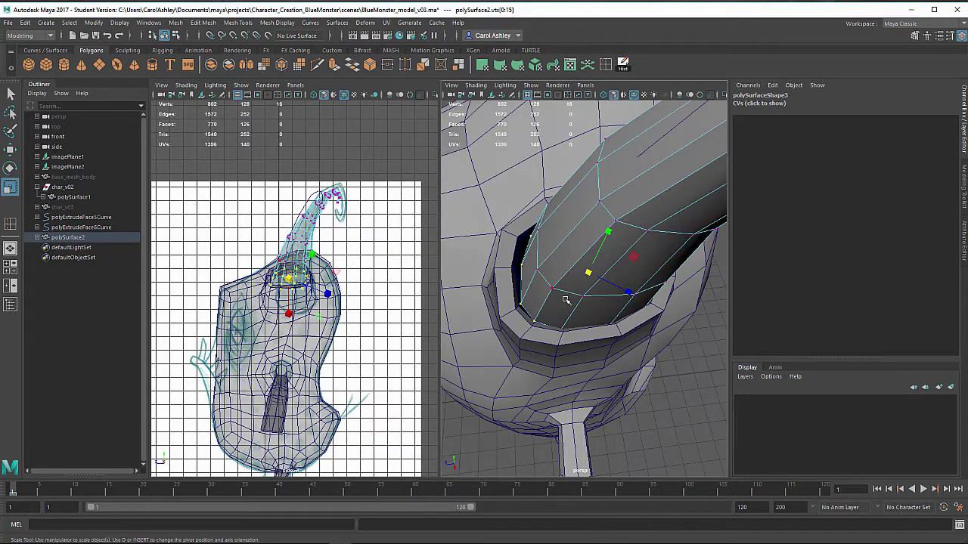
pyautogui.press('e')
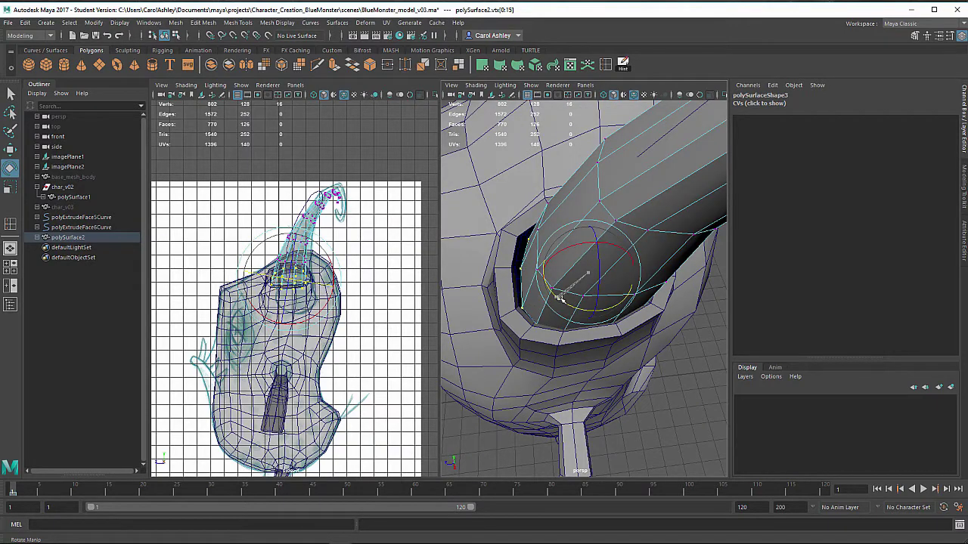
# Select the horn's vertex ring just above the socket, scale it uniformly, and adjust its position to smooth the horn's profile
pyautogui.keyDown('alt'); pyautogui.moveTo(561, 300); pyautogui.dragTo(548, 241); pyautogui.keyUp('alt')
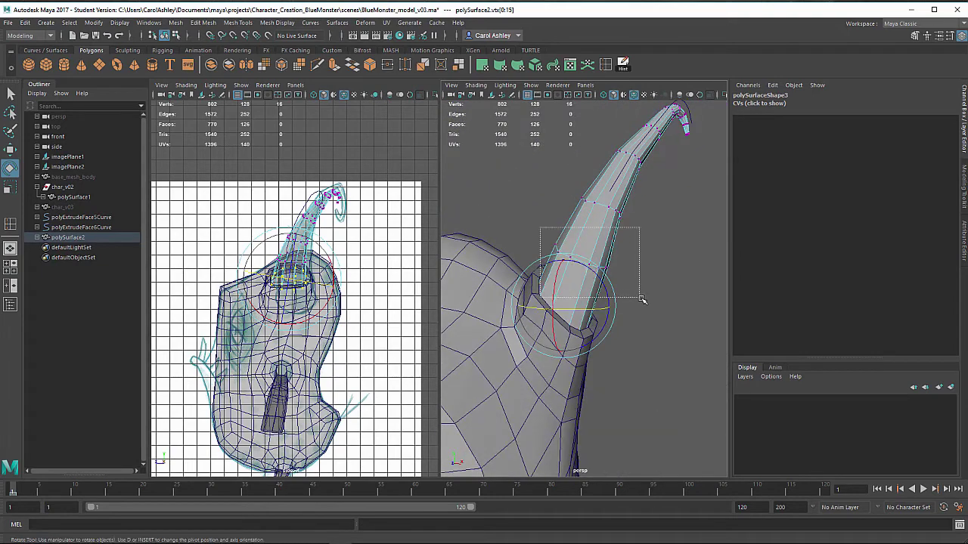
pyautogui.moveTo(641, 300); pyautogui.dragTo(642, 300)
pyautogui.press('r')
pyautogui.moveTo(576, 268); pyautogui.dragTo(573, 271)
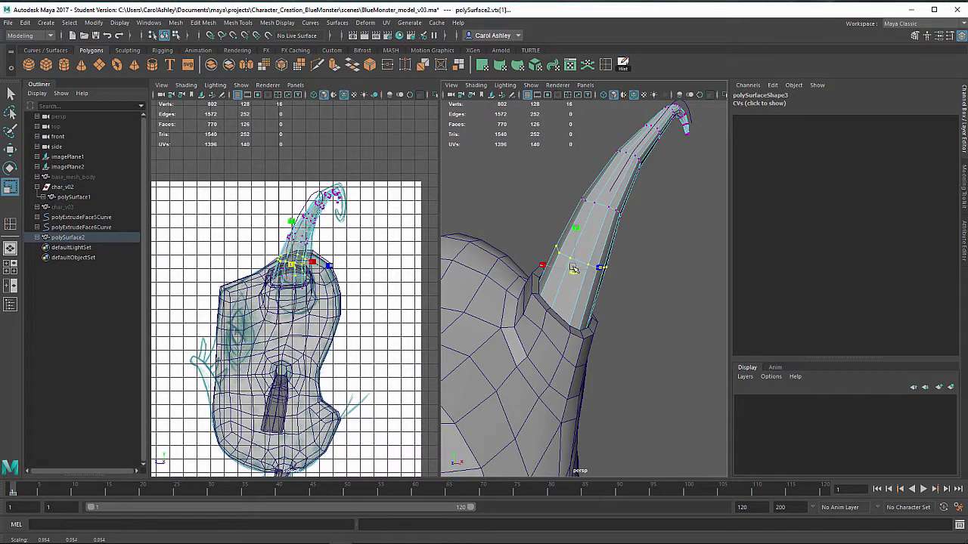
pyautogui.press('e')
pyautogui.press('w')
pyautogui.press('r')
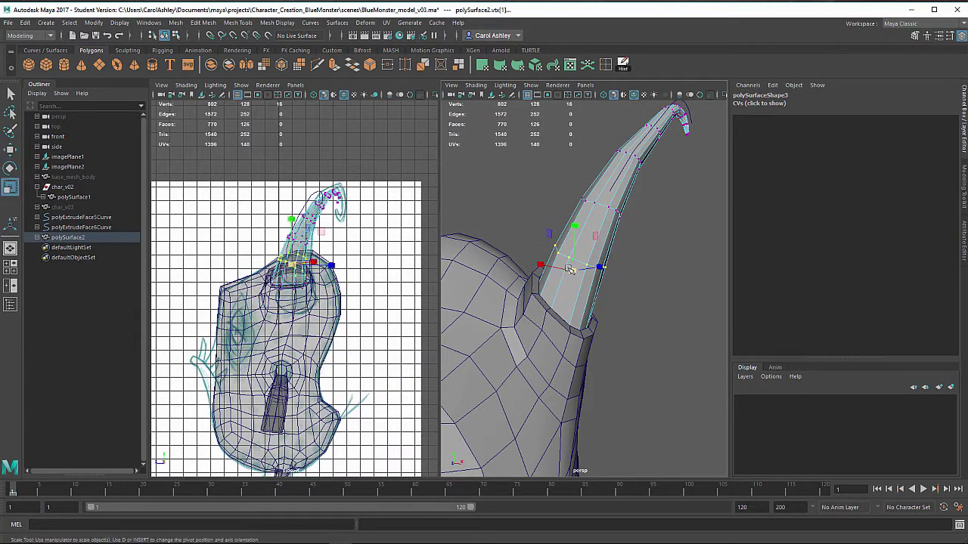
pyautogui.press('e')
pyautogui.moveTo(569, 269); pyautogui.dragTo(537, 264)
pyautogui.press('w')
pyautogui.moveTo(574, 225); pyautogui.dragTo(588, 229)
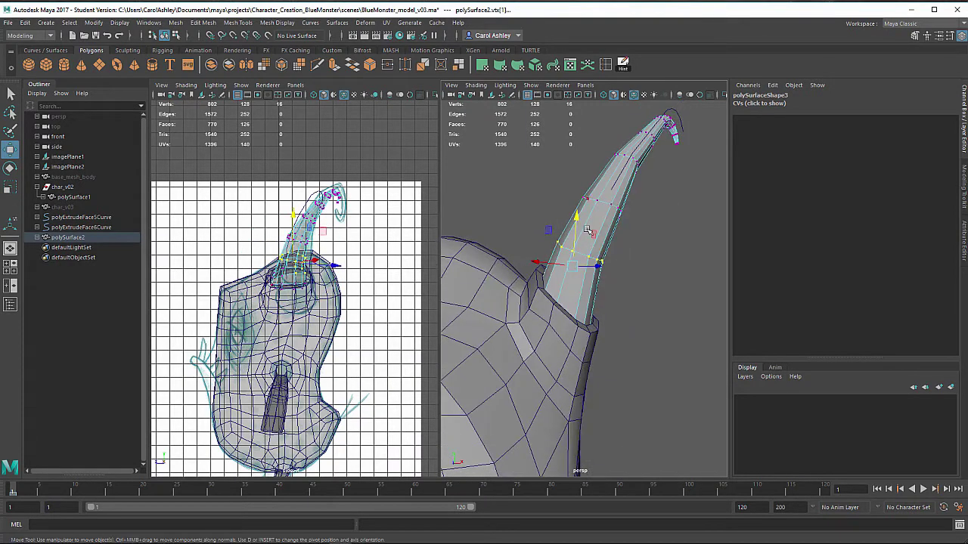
# Scale down and reposition the horn's second vertex ring above the socket, then return the horn to object mode
pyautogui.moveTo(568, 167); pyautogui.dragTo(606, 199)
pyautogui.press('r')
pyautogui.keyDown('alt'); pyautogui.moveTo(633, 257); pyautogui.dragTo(500, 244); pyautogui.keyUp('alt')
pyautogui.keyDown('ctrl'); pyautogui.moveTo(626, 142); pyautogui.dragTo(593, 164); pyautogui.keyUp('ctrl')
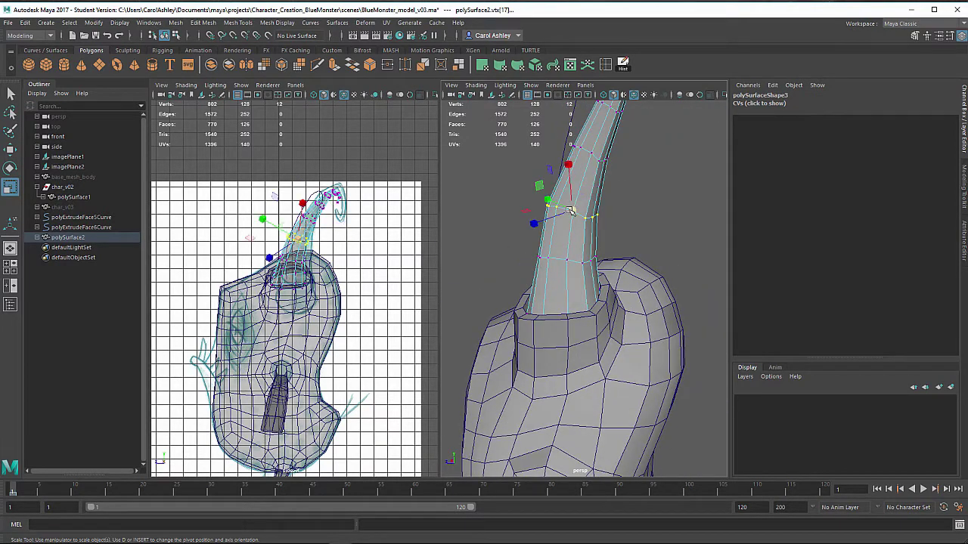
pyautogui.moveTo(571, 211); pyautogui.dragTo(570, 211)
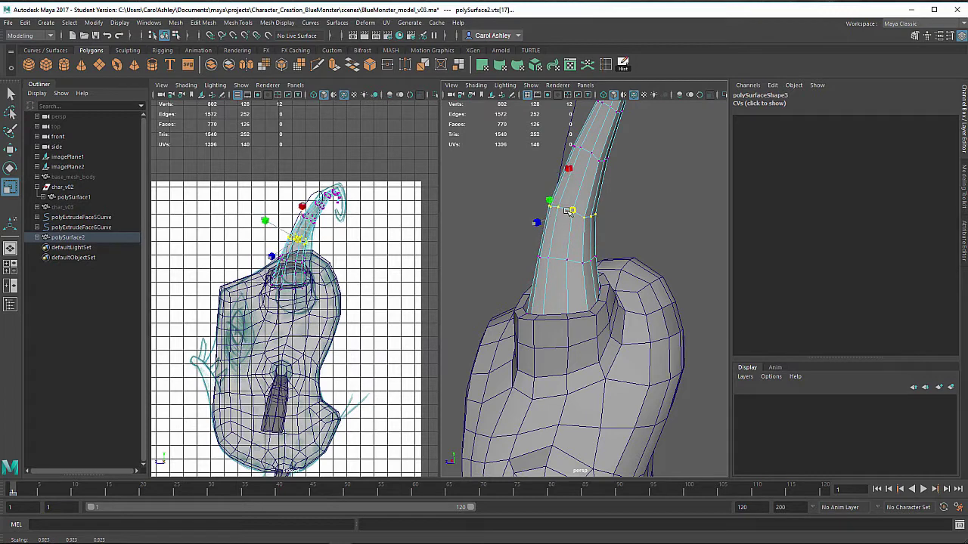
pyautogui.keyDown('alt'); pyautogui.moveTo(553, 252); pyautogui.dragTo(529, 242); pyautogui.keyUp('alt')
pyautogui.press('e')
pyautogui.press('w')
pyautogui.moveTo(536, 200); pyautogui.dragTo(552, 198)
pyautogui.keyDown('alt'); pyautogui.moveTo(552, 198); pyautogui.dragTo(631, 229); pyautogui.keyUp('alt')
pyautogui.moveTo(632, 234); pyautogui.dragTo(628, 231, button='middle')
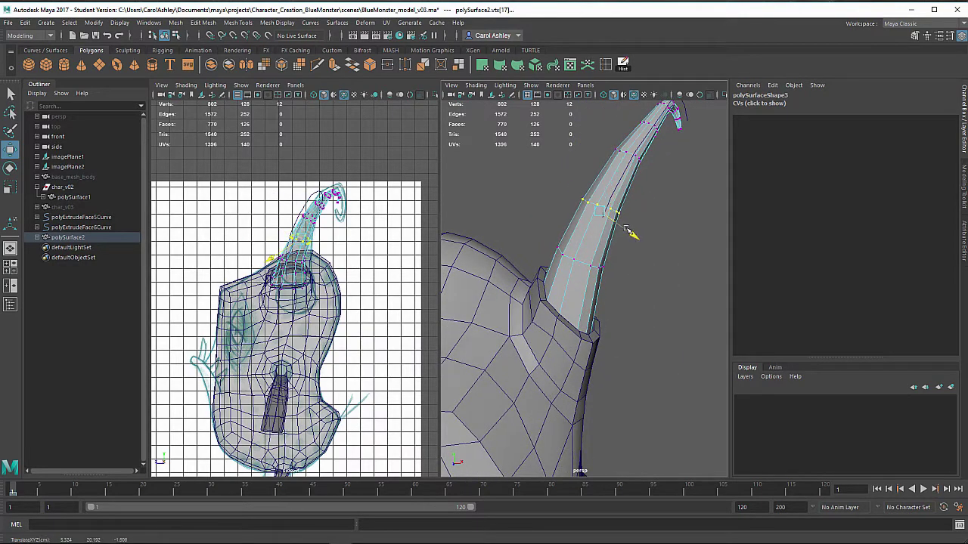
pyautogui.keyDown('alt'); pyautogui.moveTo(652, 237); pyautogui.dragTo(558, 253); pyautogui.keyUp('alt')
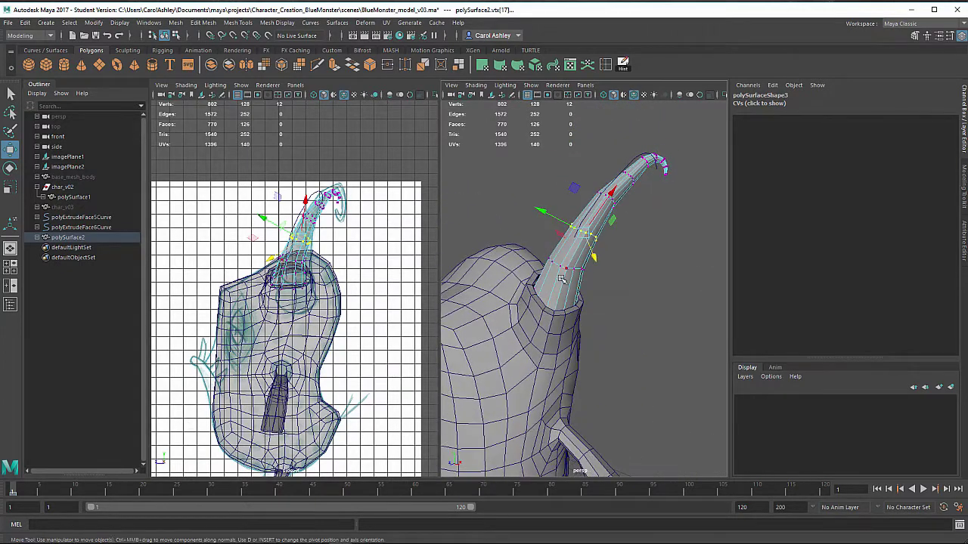
pyautogui.moveTo(561, 244); pyautogui.dragTo(630, 225, button='right')
# Assign the existing lambert1 material to the whole body mesh
pyautogui.keyDown('alt'); pyautogui.moveTo(653, 303); pyautogui.dragTo(540, 306); pyautogui.keyUp('alt')
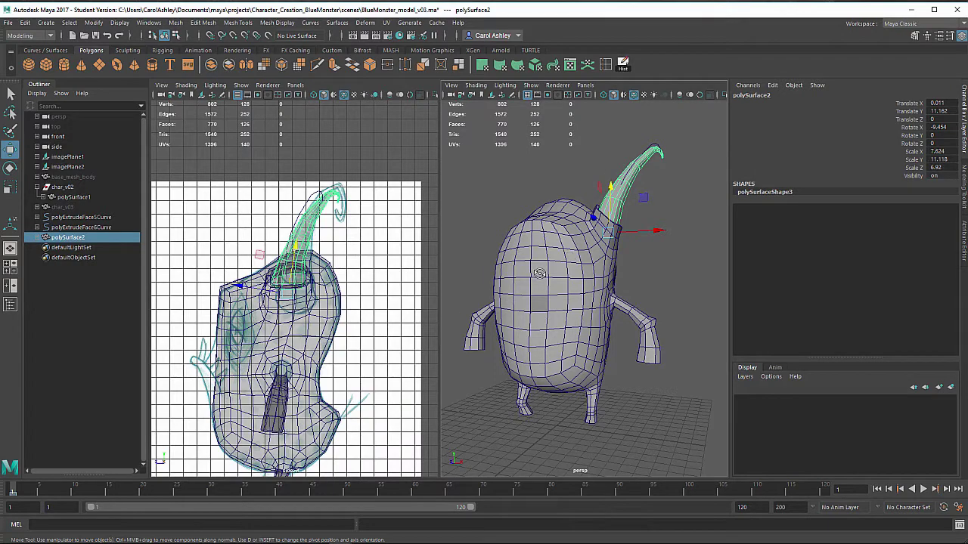
pyautogui.keyDown('alt'); pyautogui.moveTo(539, 273); pyautogui.dragTo(566, 302); pyautogui.keyUp('alt')
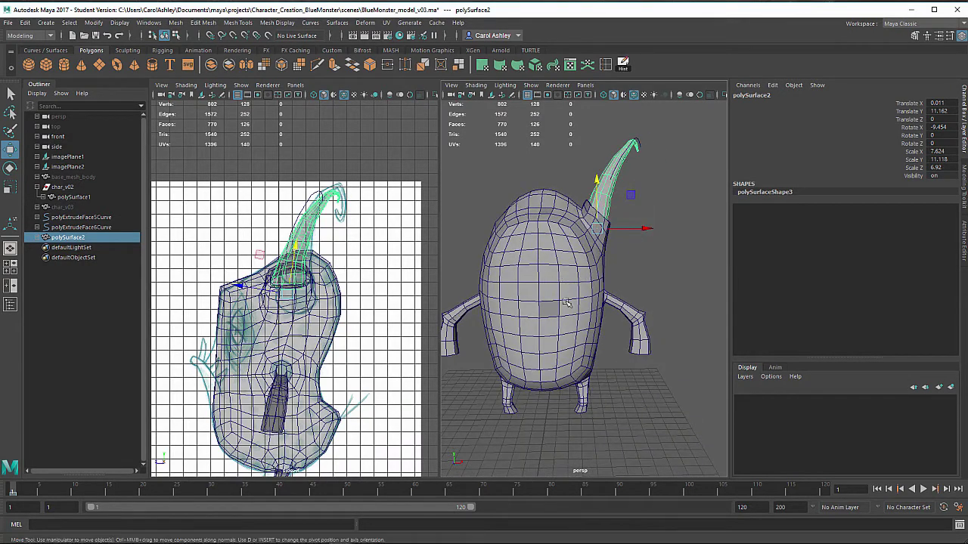
pyautogui.scroll(3, 566, 302)
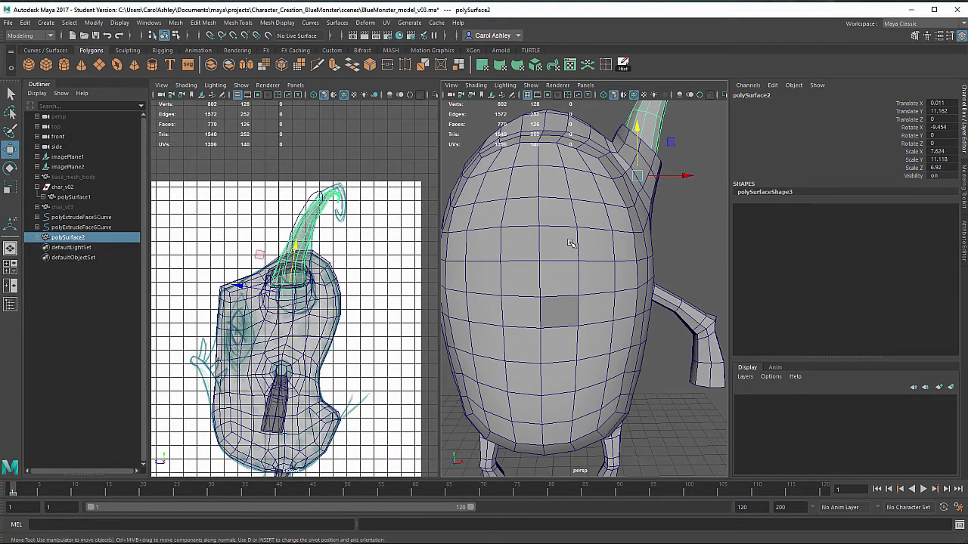
pyautogui.keyDown('alt'); pyautogui.moveTo(571, 243); pyautogui.dragTo(592, 202); pyautogui.keyUp('alt')
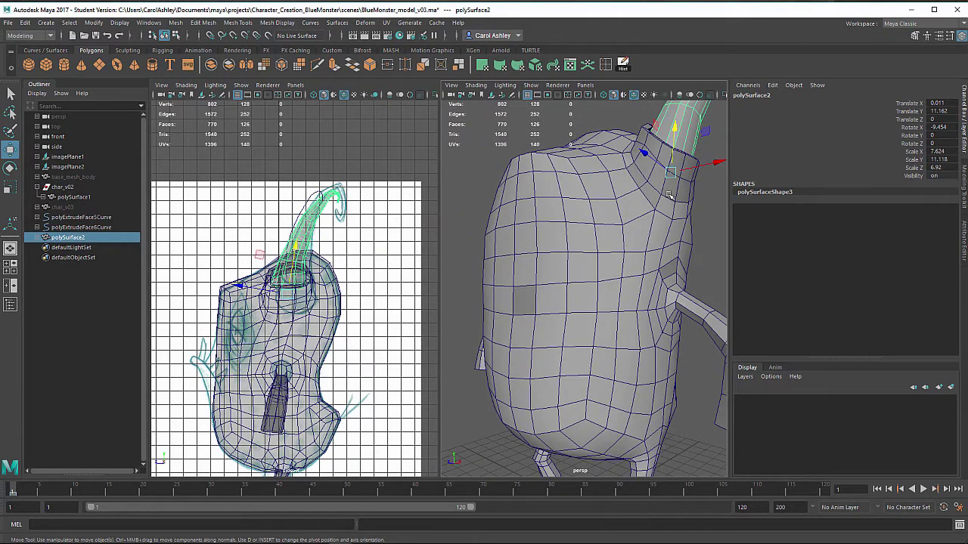
pyautogui.click(571, 277)
pyautogui.moveTo(583, 227); pyautogui.dragTo(648, 513, button='right')
pyautogui.keyDown('alt'); pyautogui.moveTo(574, 331); pyautogui.dragTo(555, 276, button='right'); pyautogui.keyUp('alt')
pyautogui.keyDown('alt'); pyautogui.moveTo(554, 277); pyautogui.dragTo(529, 327, button='middle'); pyautogui.keyUp('alt')
pyautogui.keyDown('alt'); pyautogui.moveTo(529, 327); pyautogui.dragTo(589, 261); pyautogui.keyUp('alt')
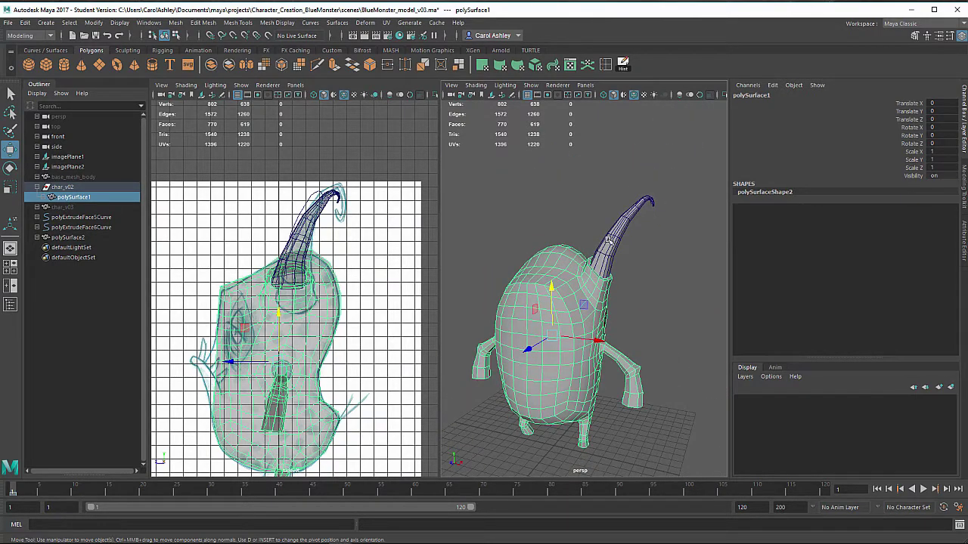
# Assign the lambert2 material to the horn and darken its color
pyautogui.click(609, 239)
pyautogui.moveTo(609, 239); pyautogui.dragTo(692, 519, button='right')
pyautogui.scroll(3, 611, 231)
pyautogui.click(622, 224)
pyautogui.click(666, 348)
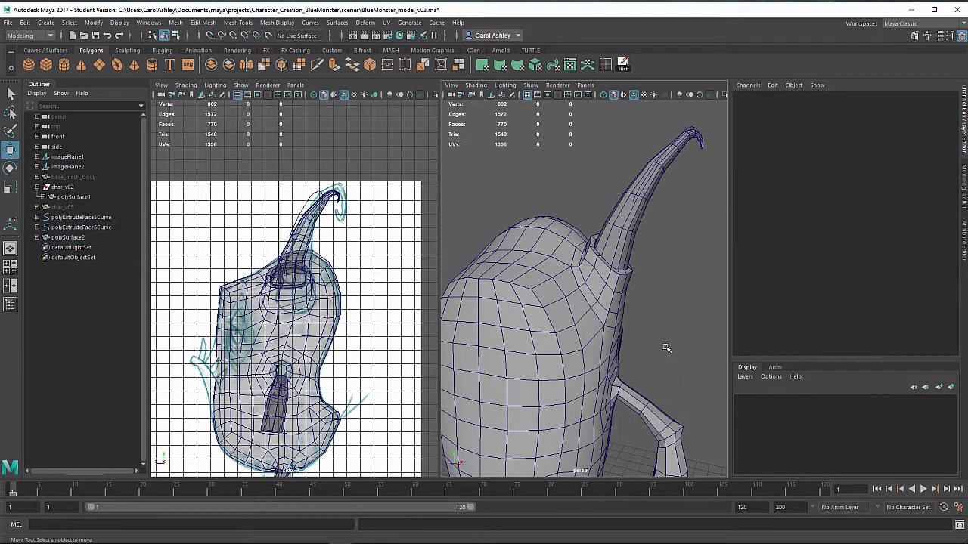
pyautogui.click(626, 233)
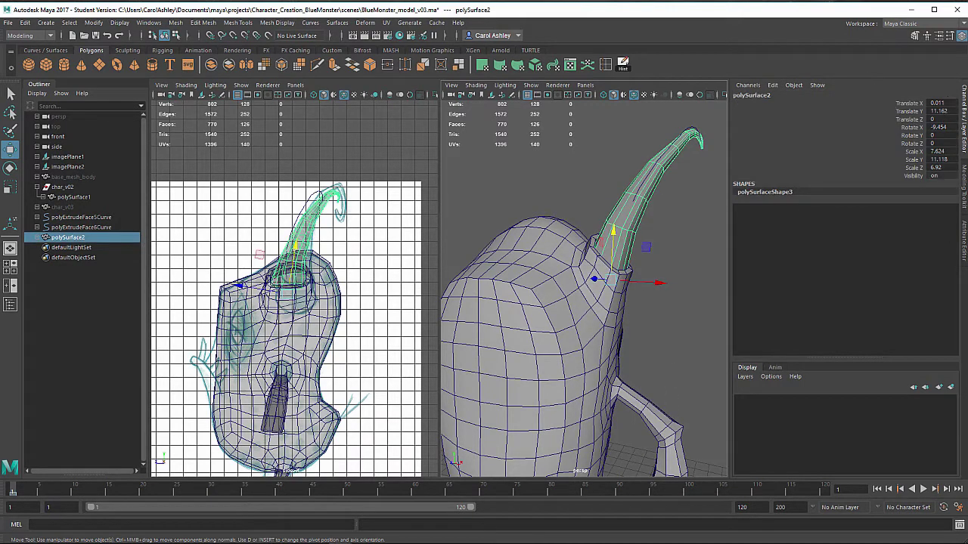
pyautogui.hotkey('ctrl', 'a')
pyautogui.click(857, 104)
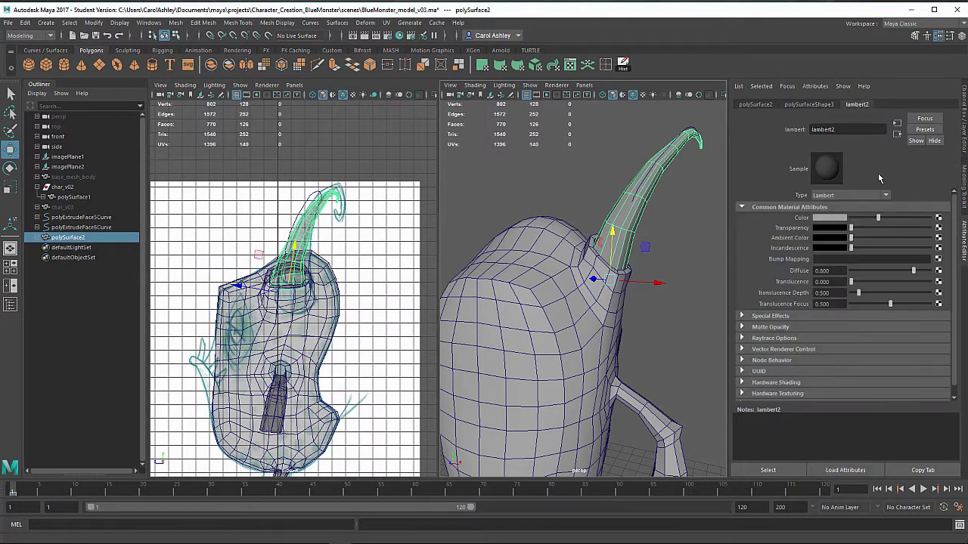
pyautogui.moveTo(874, 221); pyautogui.dragTo(868, 220)
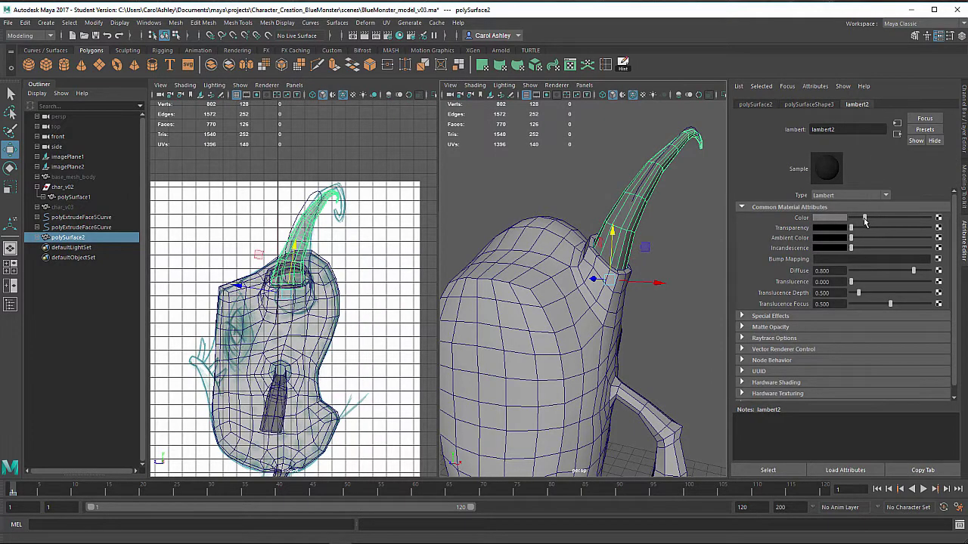
# Select the body mesh and change the side reference view to the front view with the whole character framed
pyautogui.click(687, 309)
pyautogui.keyDown('alt'); pyautogui.moveTo(669, 325); pyautogui.dragTo(556, 331, button='right'); pyautogui.keyUp('alt')
pyautogui.keyDown('alt'); pyautogui.moveTo(552, 334); pyautogui.dragTo(579, 331); pyautogui.keyUp('alt')
pyautogui.click(582, 333)
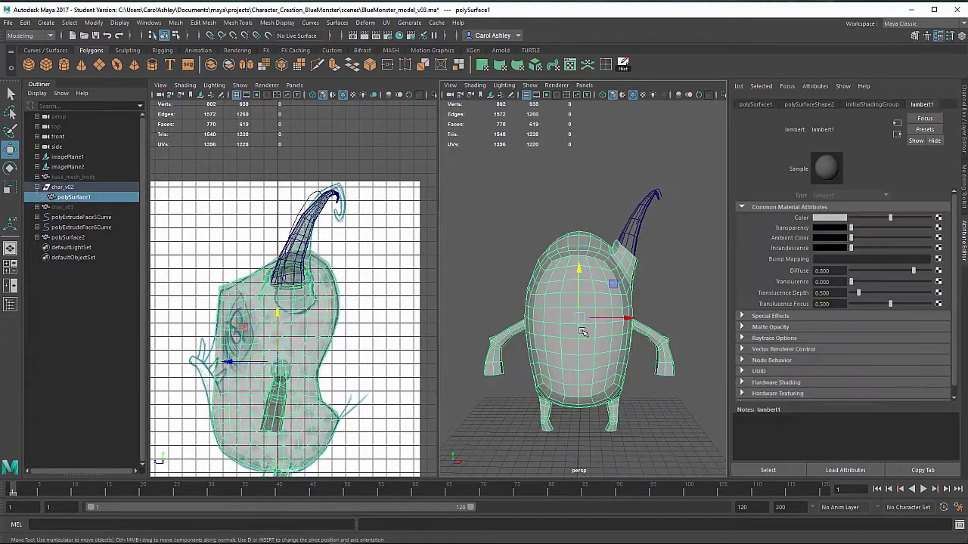
pyautogui.scroll(5, 583, 332)
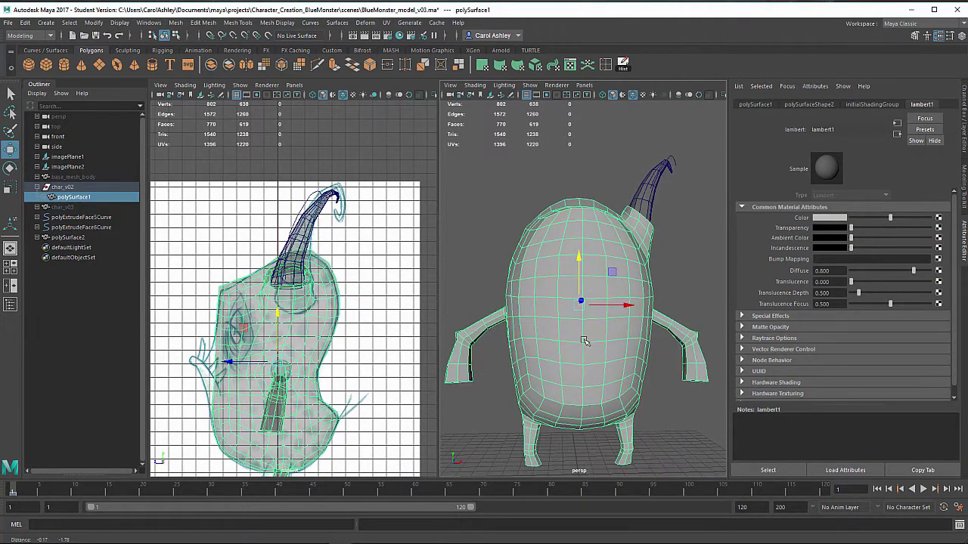
pyautogui.press('space')
pyautogui.moveTo(301, 321); pyautogui.dragTo(301, 348)
pyautogui.keyDown('alt'); pyautogui.moveTo(333, 343); pyautogui.dragTo(438, 177, button='middle'); pyautogui.keyUp('alt')
pyautogui.scroll(-3, 302, 265)
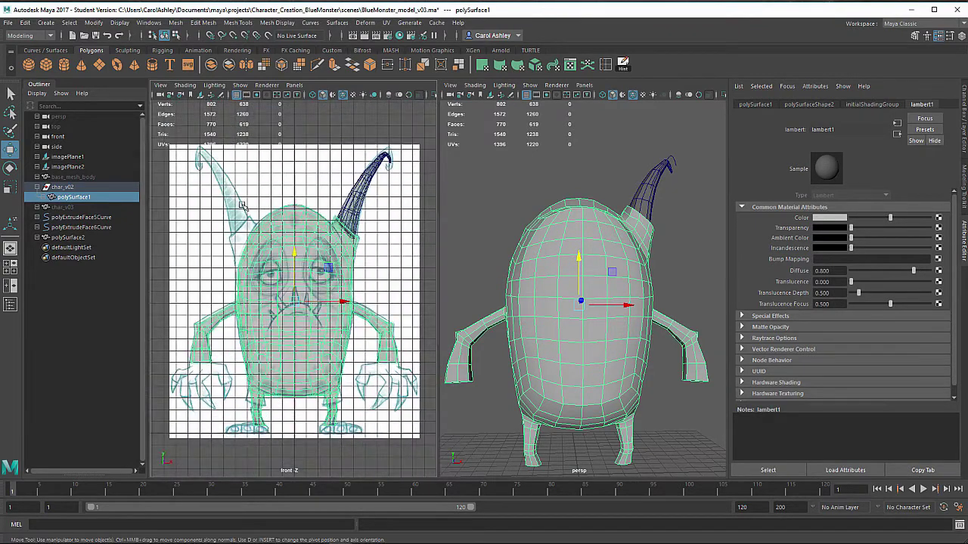
# Extract the body faces on the half without the horn and delete the detached half
pyautogui.moveTo(267, 243); pyautogui.dragTo(272, 283, button='right')
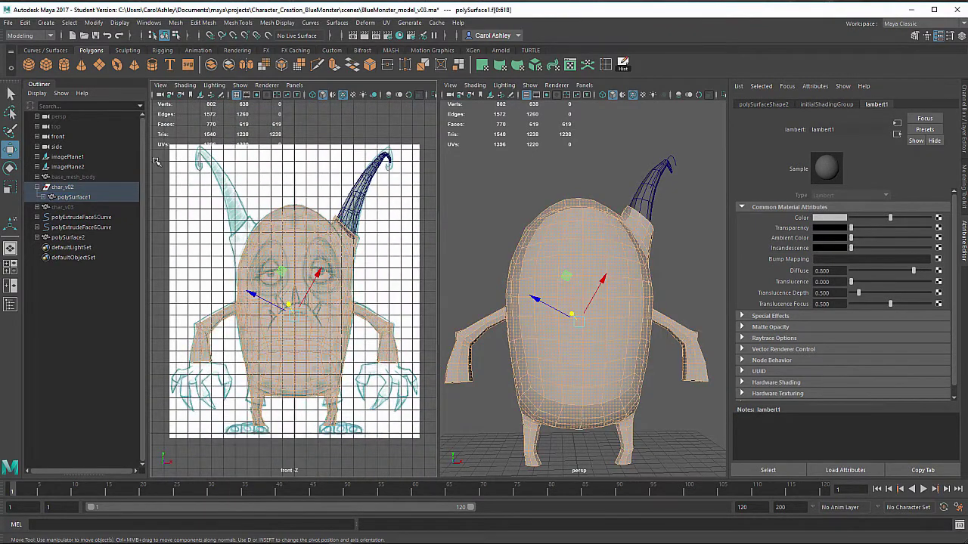
pyautogui.moveTo(298, 448); pyautogui.dragTo(289, 470)
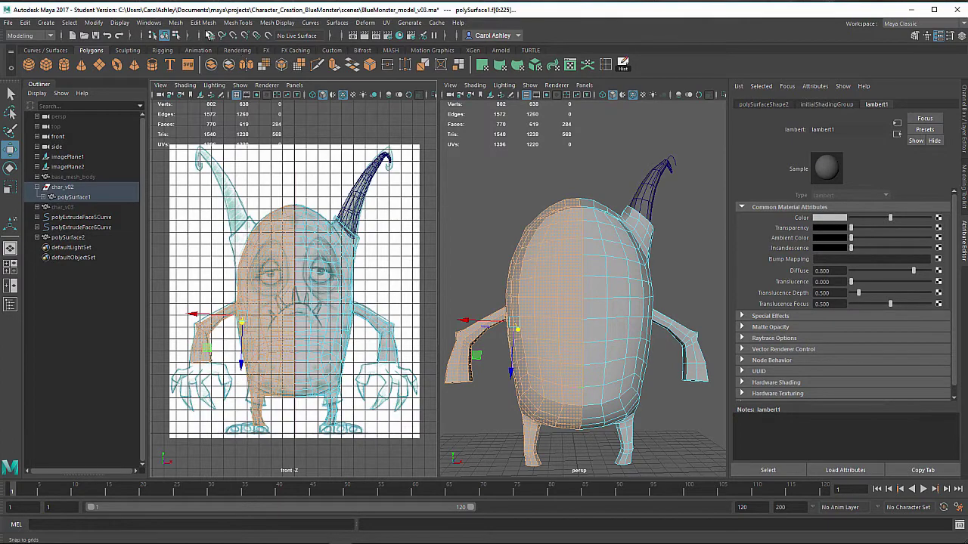
pyautogui.click(202, 22)
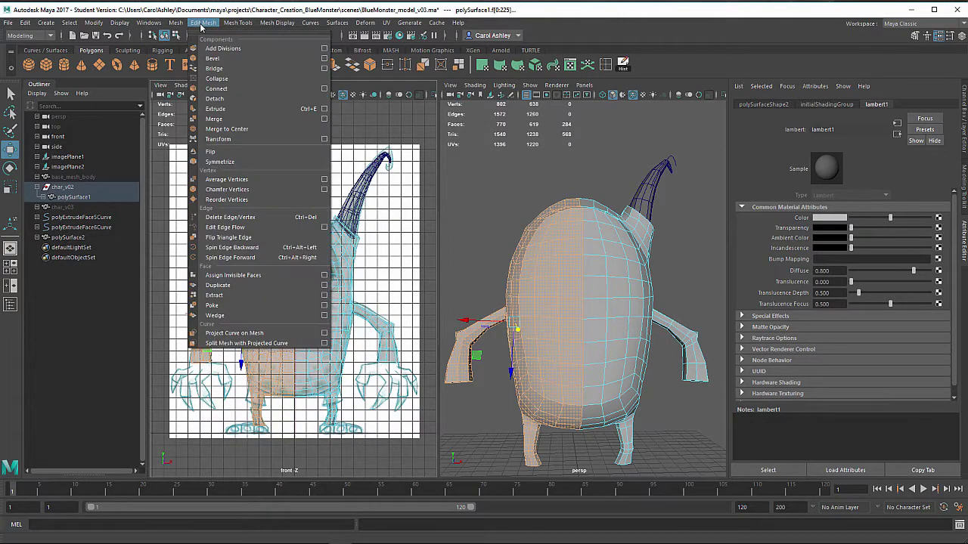
pyautogui.click(217, 296)
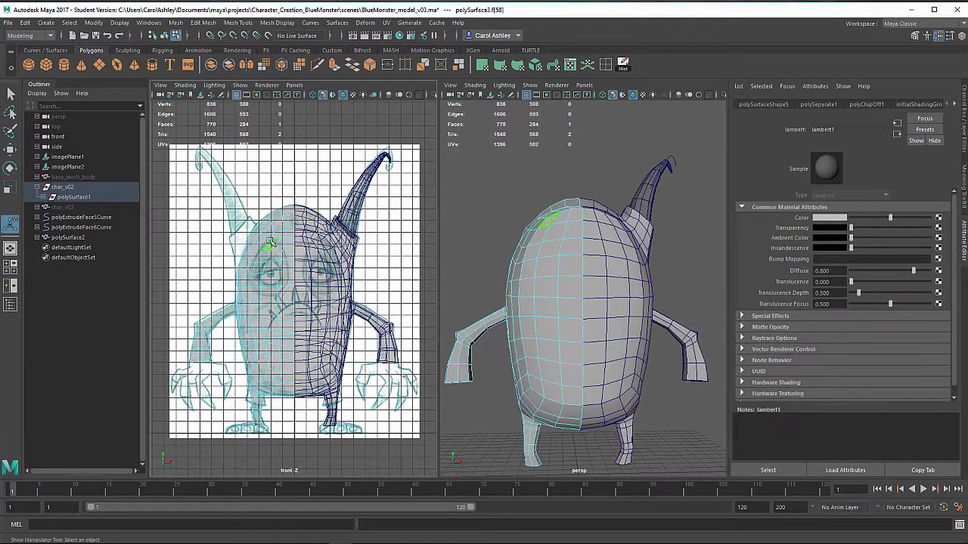
pyautogui.moveTo(269, 242); pyautogui.dragTo(264, 250, button='right')
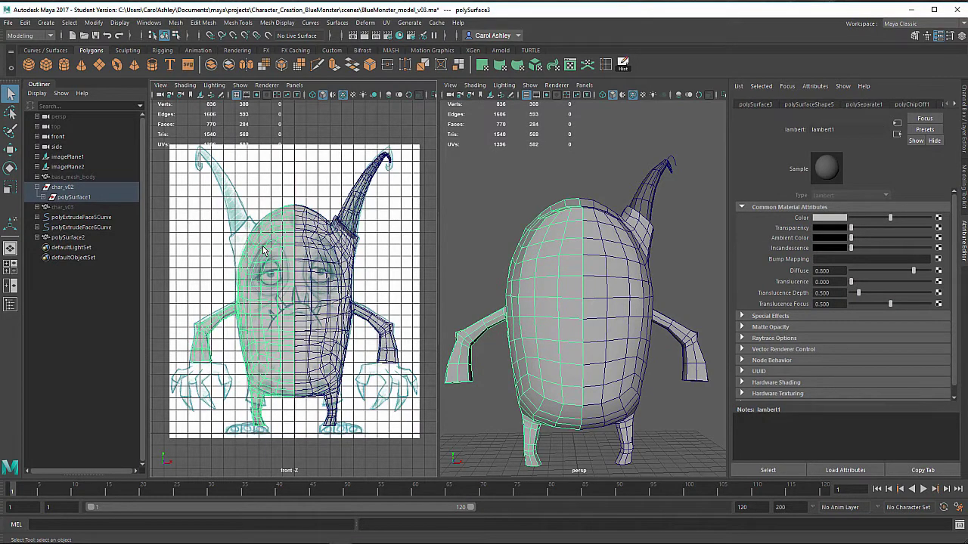
pyautogui.press('Delete')
# Mirror the remaining body half across the world X axis in the negative direction, with Cut Geometry on and border vertices merged
pyautogui.click(324, 263)
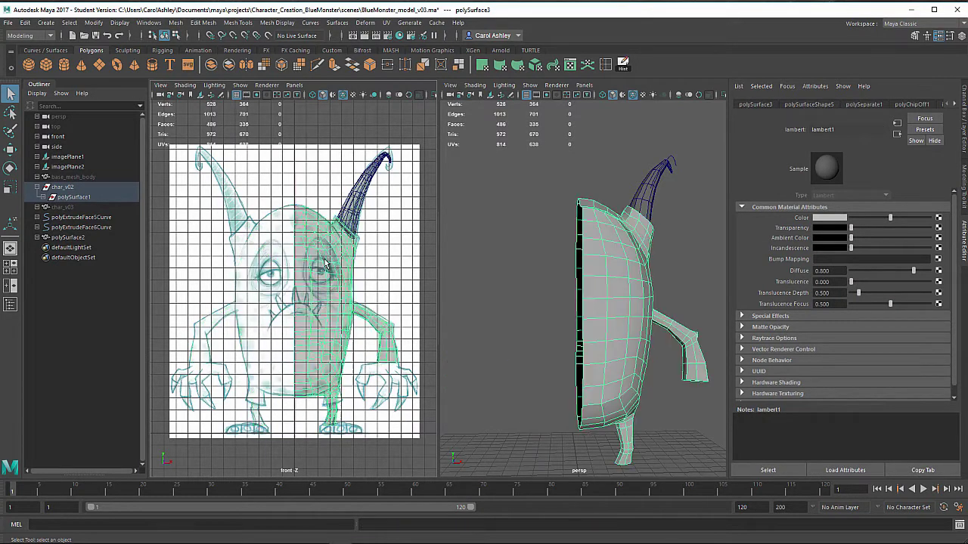
pyautogui.keyDown('alt'); pyautogui.moveTo(617, 347); pyautogui.dragTo(608, 350); pyautogui.keyUp('alt')
pyautogui.moveTo(603, 307); pyautogui.dragTo(652, 405, button='right')
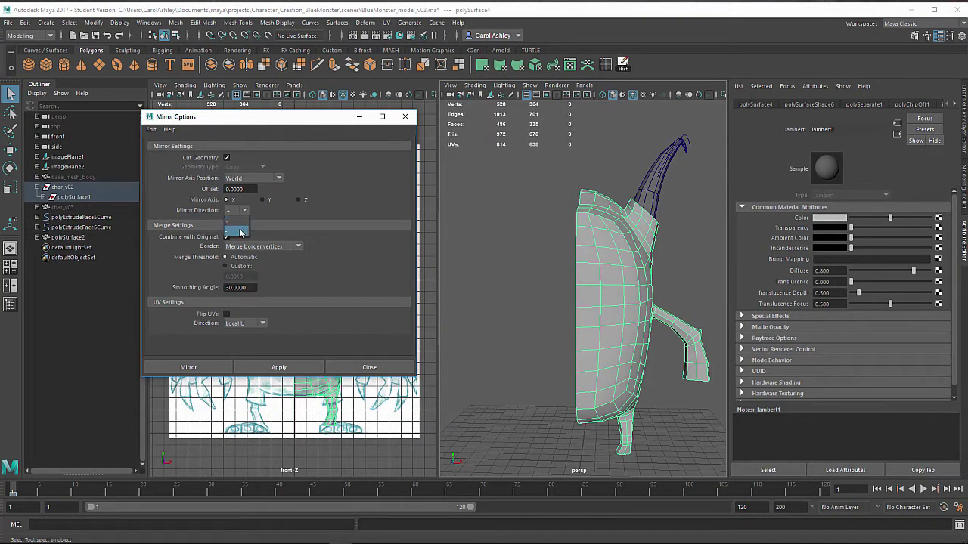
pyautogui.click(193, 367)
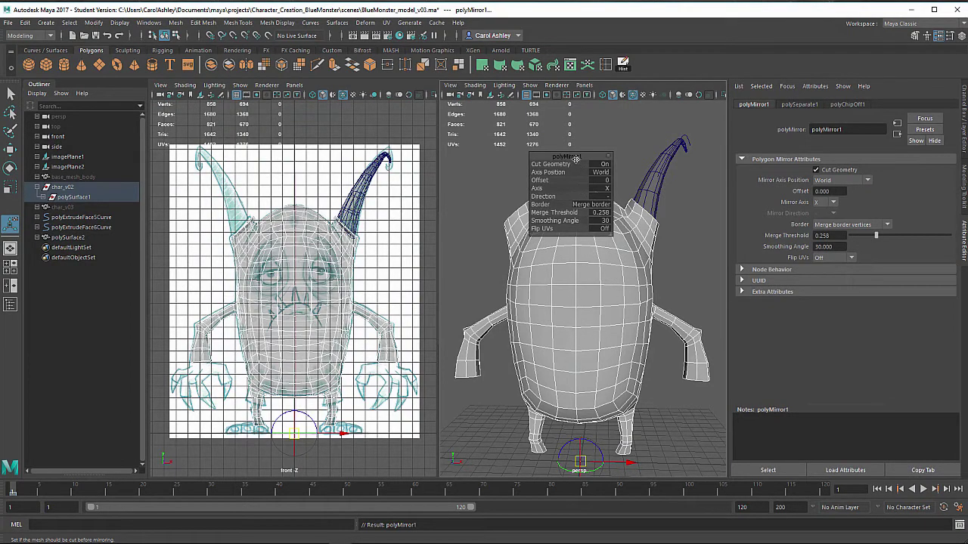
pyautogui.press('q')
# Select the horn and move its pivot horizontally onto the body's center line, snapping it to the grid
pyautogui.click(643, 194)
pyautogui.keyDown('alt'); pyautogui.moveTo(642, 197); pyautogui.dragTo(575, 295); pyautogui.keyUp('alt')
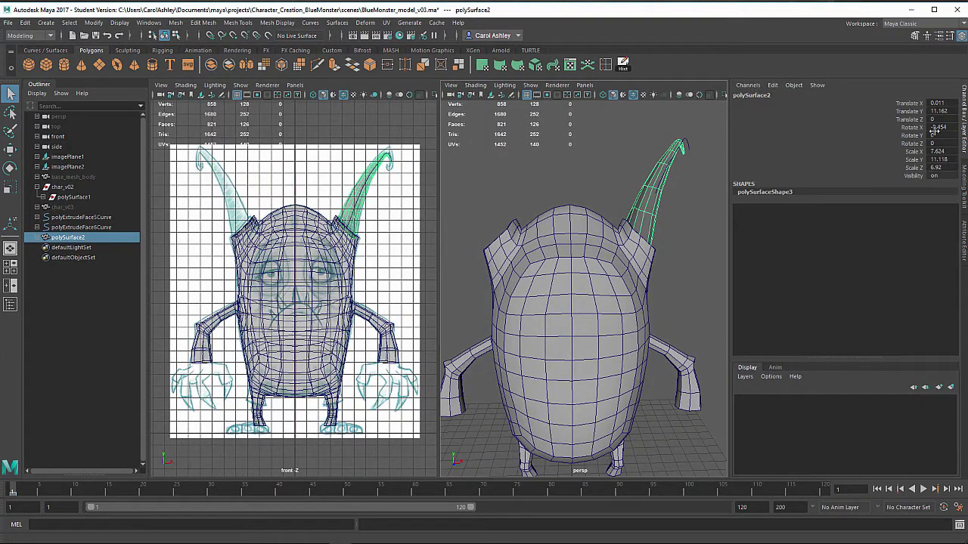
pyautogui.keyDown('alt'); pyautogui.moveTo(593, 324); pyautogui.dragTo(591, 287, button='middle'); pyautogui.keyUp('alt')
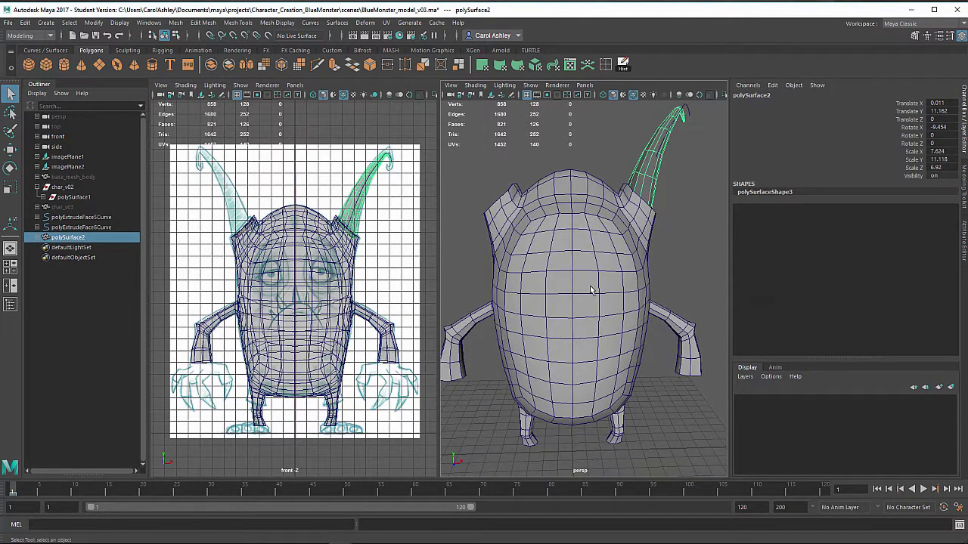
pyautogui.press('w')
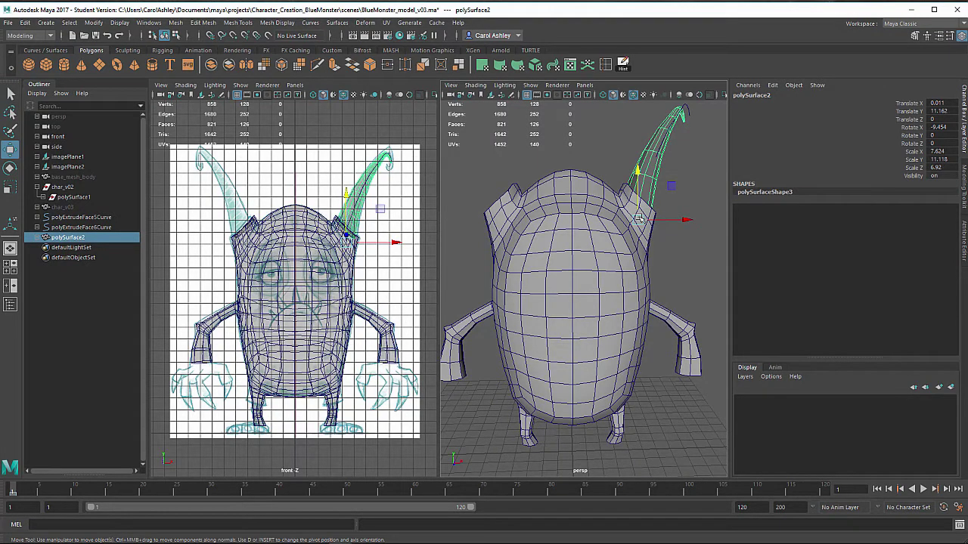
pyautogui.keyDown('alt'); pyautogui.moveTo(603, 276); pyautogui.dragTo(576, 333); pyautogui.keyUp('alt')
pyautogui.keyDown('alt'); pyautogui.moveTo(575, 333); pyautogui.dragTo(611, 317, button='right'); pyautogui.keyUp('alt')
pyautogui.scroll(6, 356, 310)
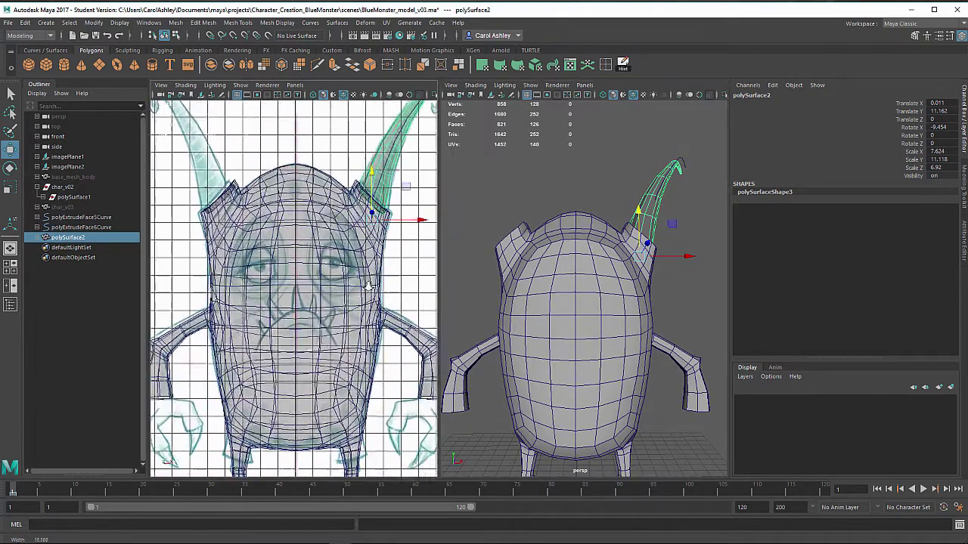
pyautogui.keyDown('alt'); pyautogui.moveTo(355, 310); pyautogui.dragTo(376, 315, button='middle'); pyautogui.keyUp('alt')
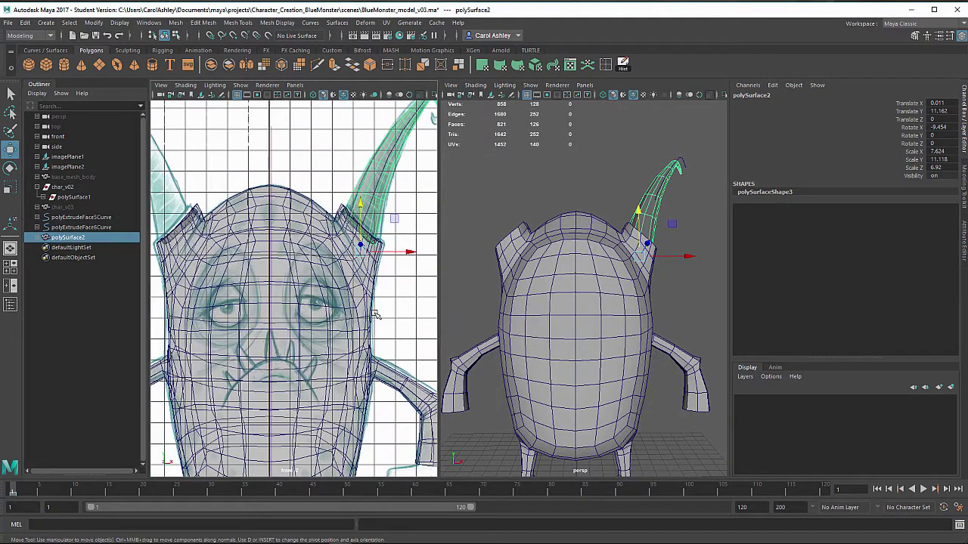
pyautogui.press('d')
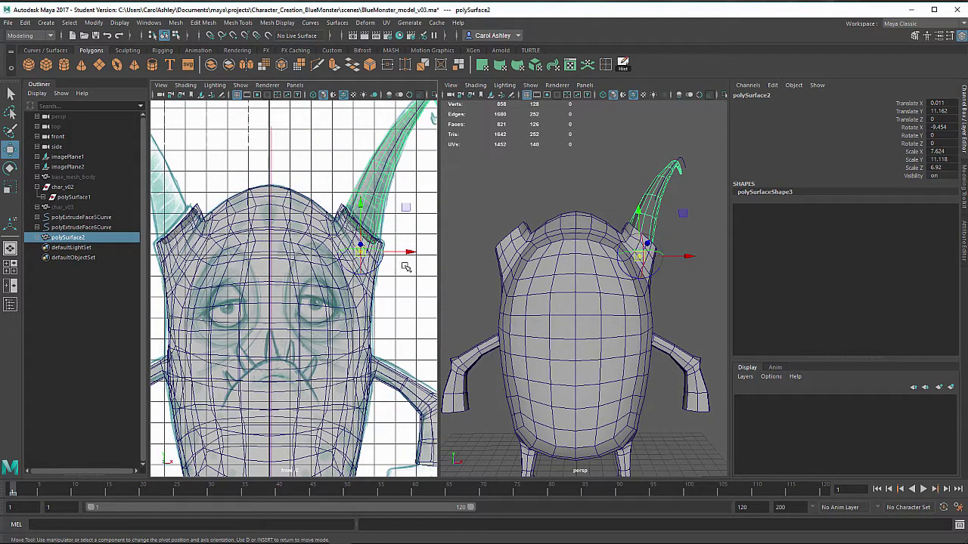
pyautogui.moveTo(411, 251); pyautogui.dragTo(271, 257)
pyautogui.press('x')
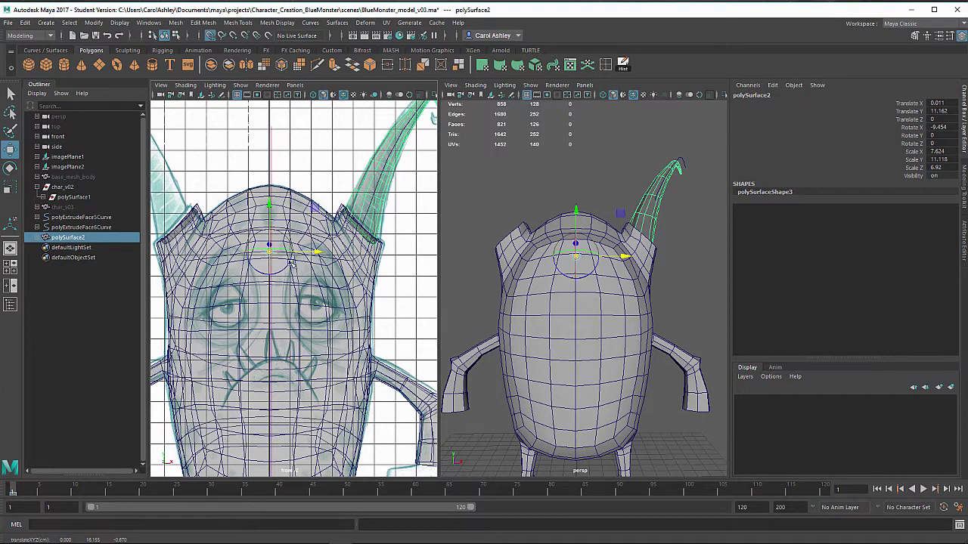
pyautogui.press('d')
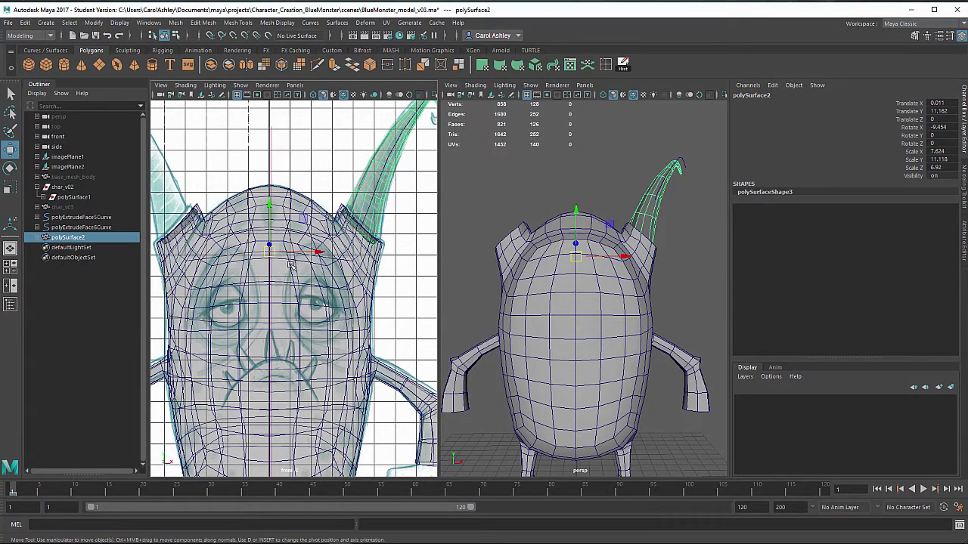
# Freeze the horn's transformations with the pivot kept on the center line
pyautogui.scroll(-4, 592, 328)
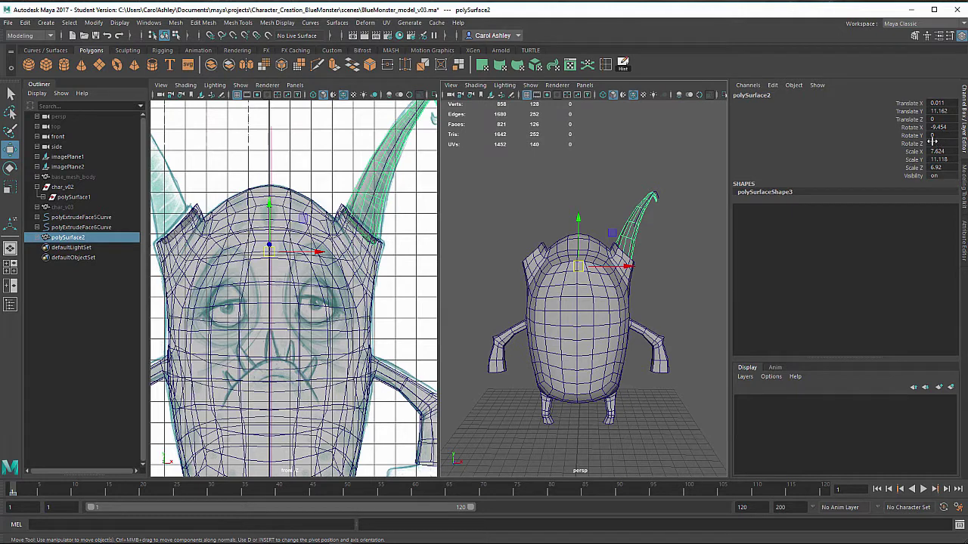
pyautogui.click(94, 23)
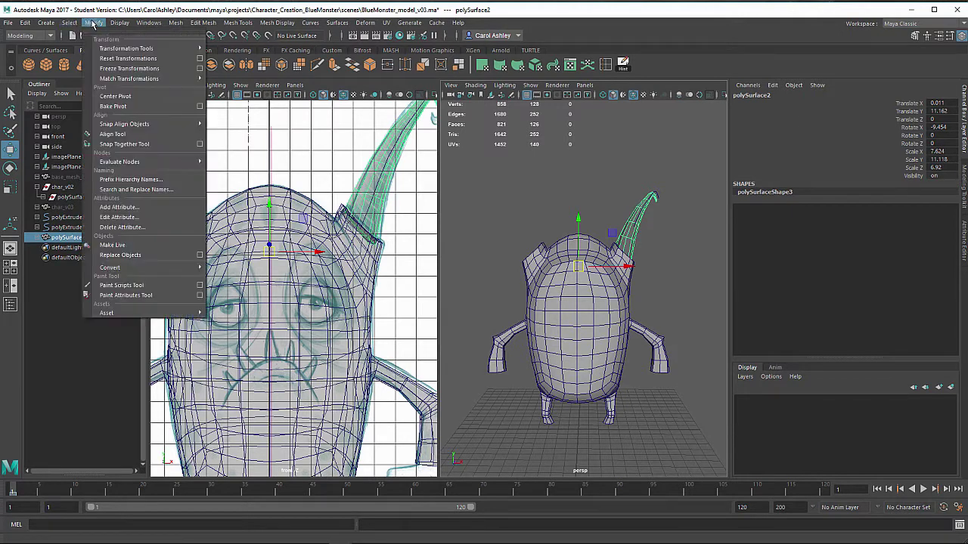
pyautogui.click(130, 69)
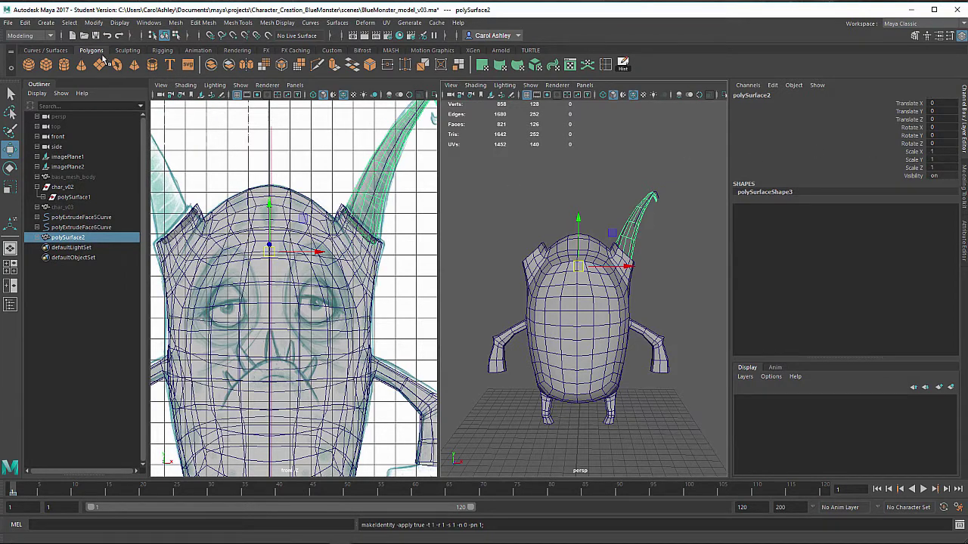
# Create a mirrored copy of the horn on the other side of the head using Duplicate Special with Scale X at -1, then deselect it
pyautogui.click(25, 23)
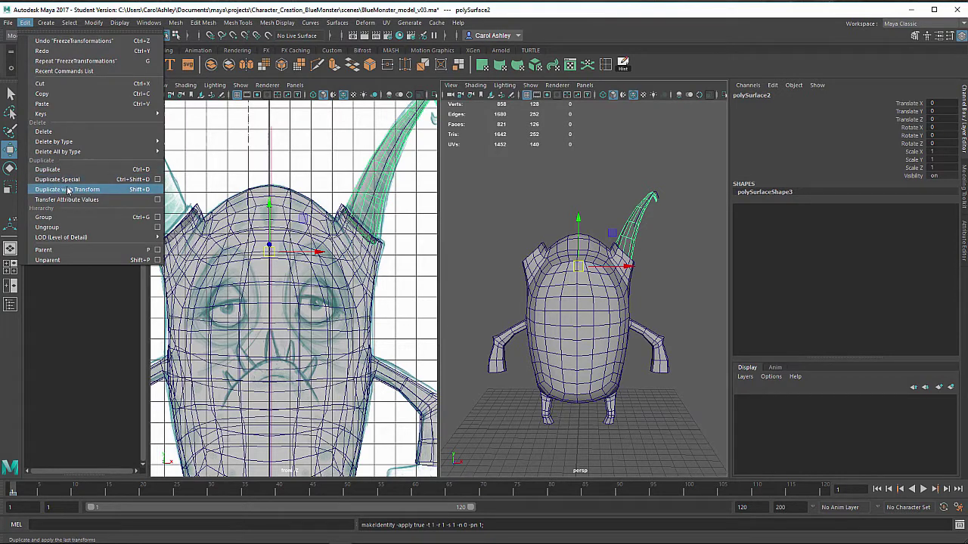
pyautogui.click(157, 179)
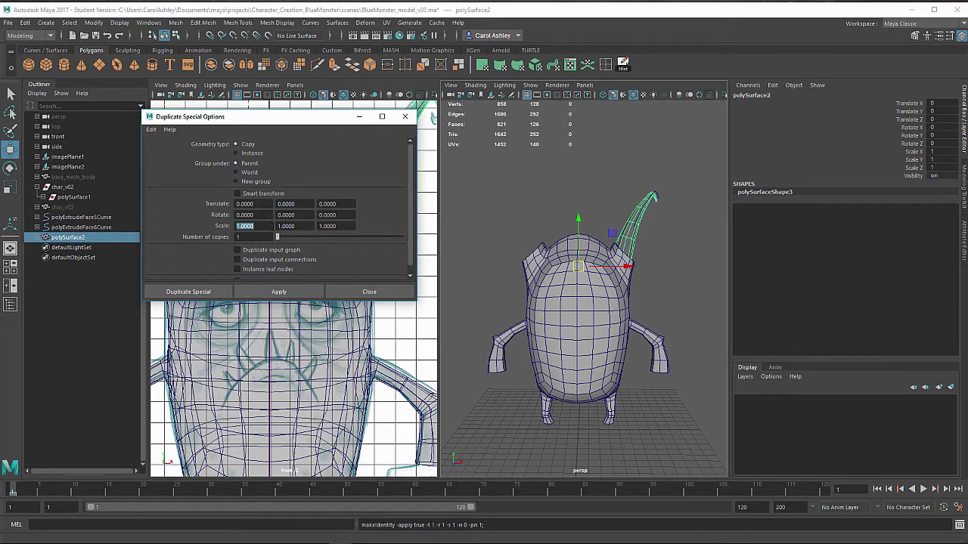
pyautogui.click(272, 226)
pyautogui.click(333, 226)
pyautogui.click(206, 294)
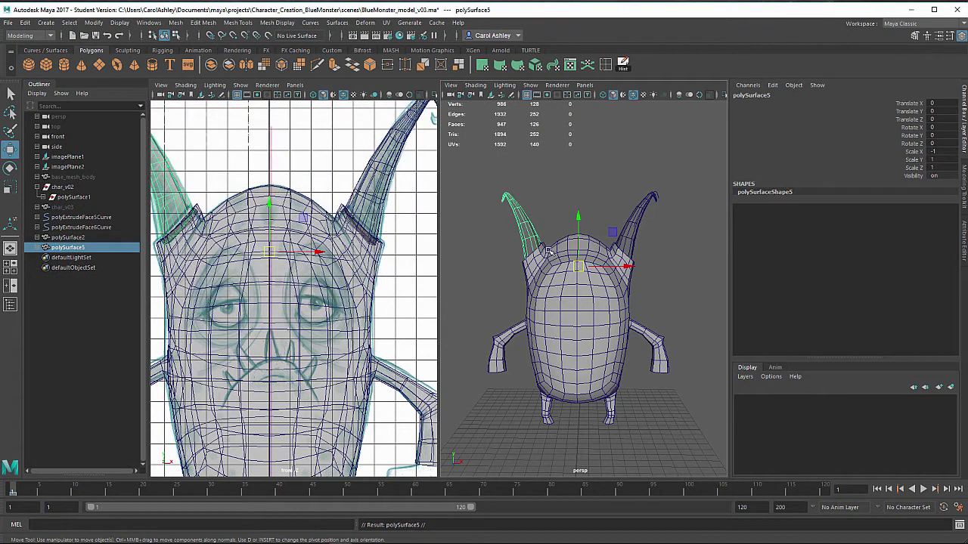
pyautogui.keyDown('alt'); pyautogui.moveTo(547, 313); pyautogui.dragTo(580, 330); pyautogui.keyUp('alt')
pyautogui.click(650, 279)
pyautogui.scroll(-4, 270, 283)
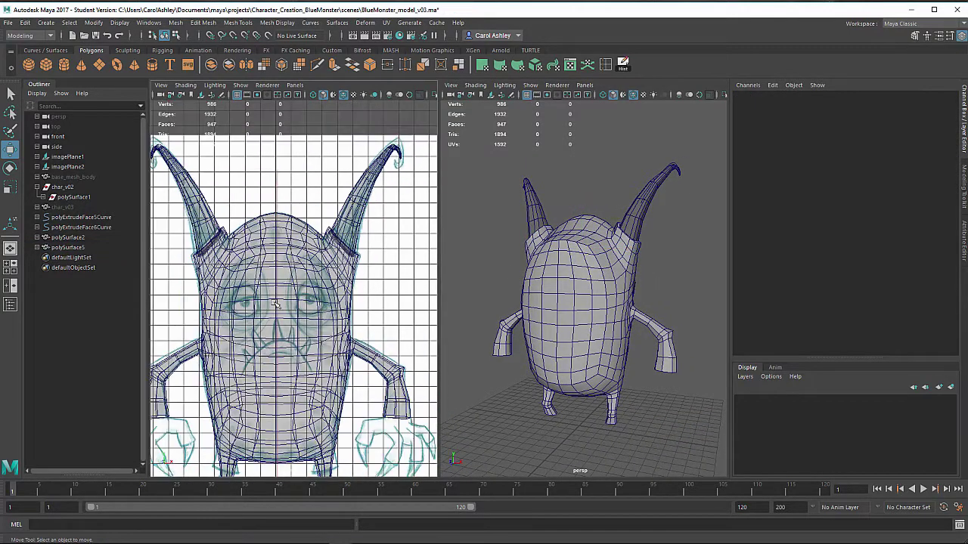
pyautogui.keyDown('alt'); pyautogui.moveTo(270, 283); pyautogui.dragTo(278, 246, button='middle'); pyautogui.keyUp('alt')
pyautogui.keyDown('alt'); pyautogui.moveTo(553, 322); pyautogui.dragTo(556, 323); pyautogui.keyUp('alt')
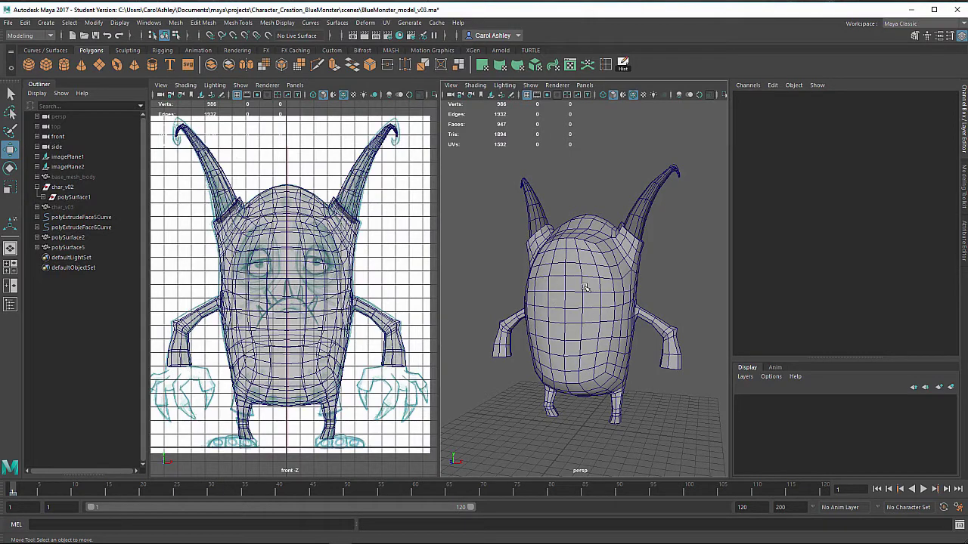